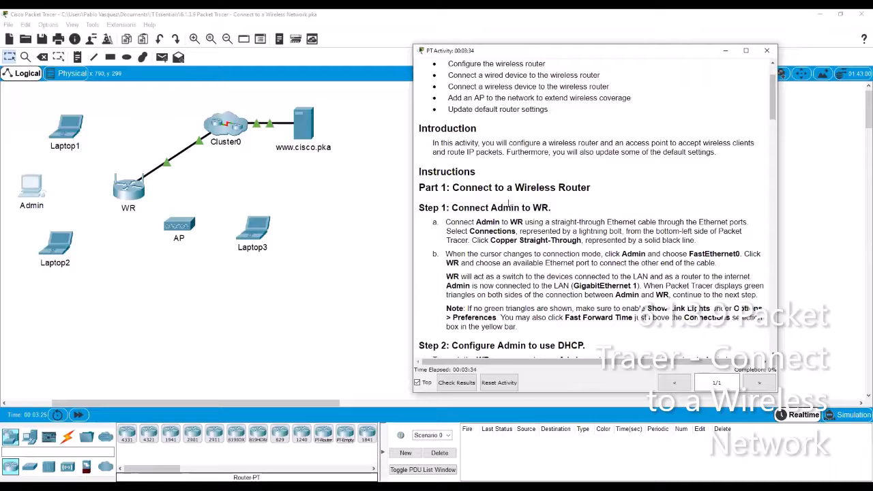
- Connect Admin's FastEthernet0 to WR's GigabitEthernet 1 with a copper straight-through cable
scroll(489, 193, down, 1)
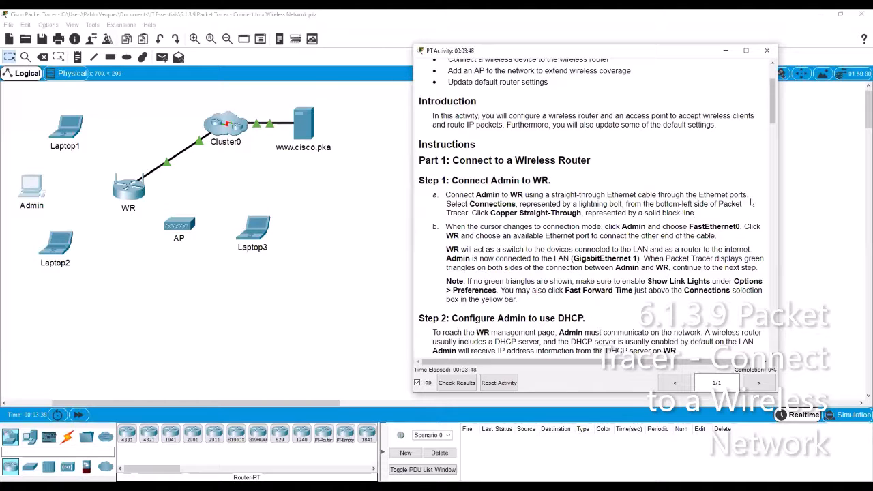
click(68, 439)
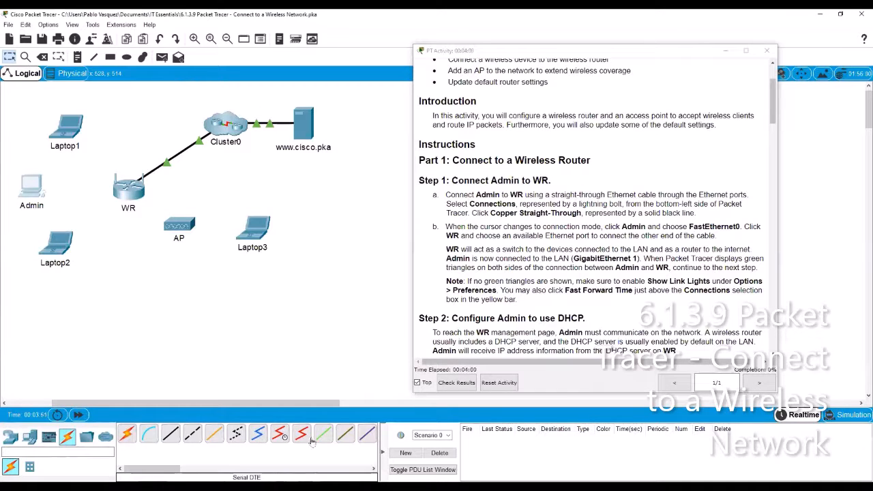
click(170, 434)
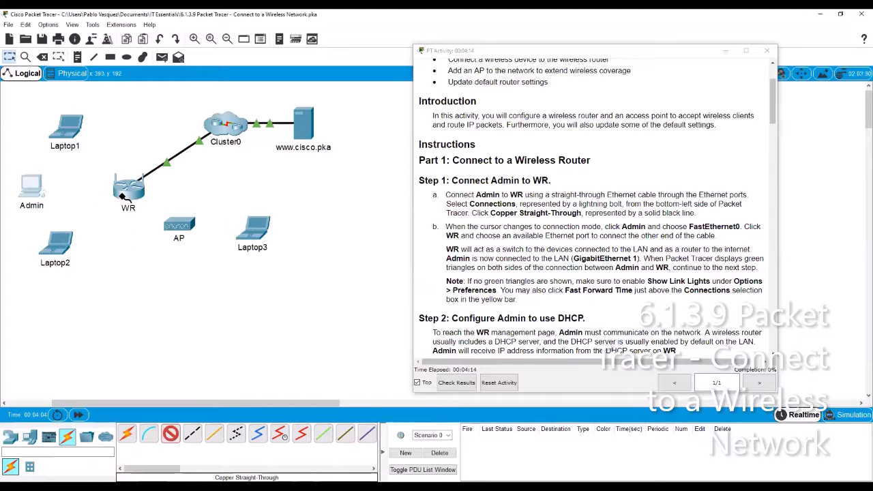
click(36, 193)
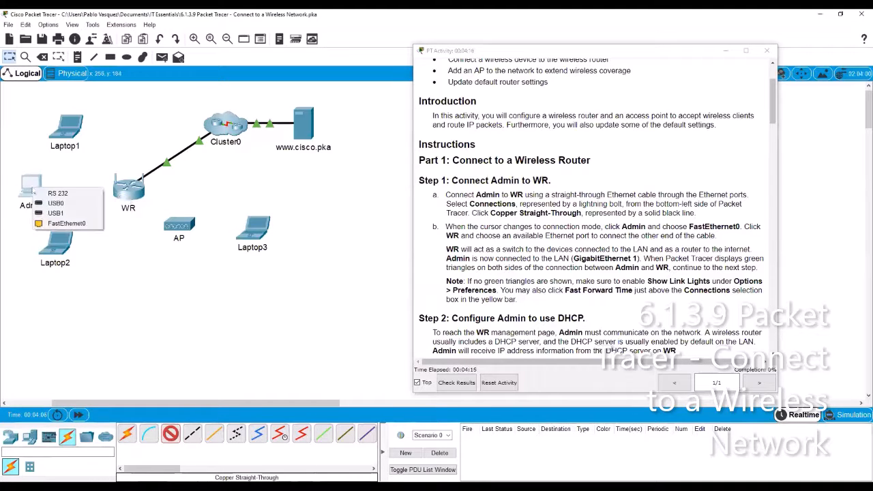
click(60, 226)
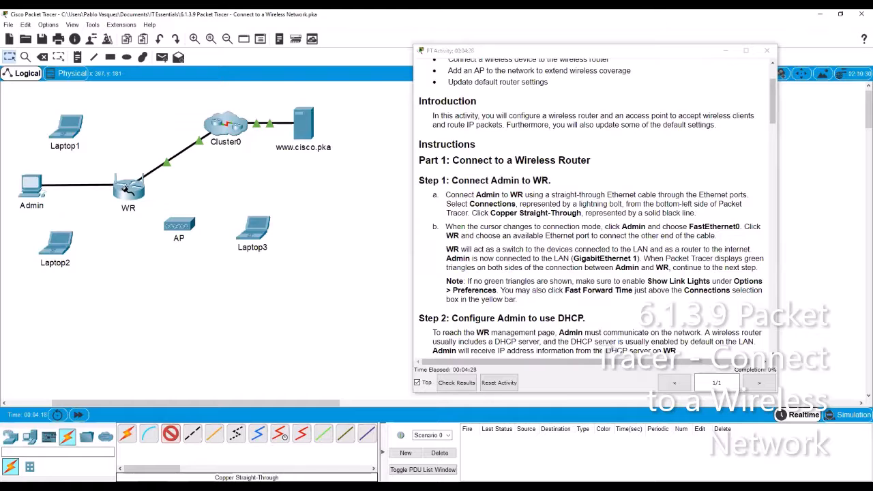
click(125, 191)
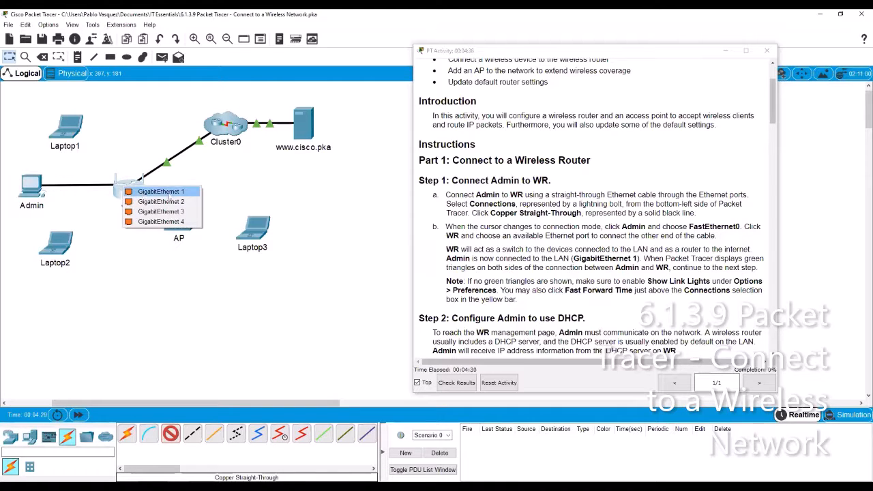
click(176, 193)
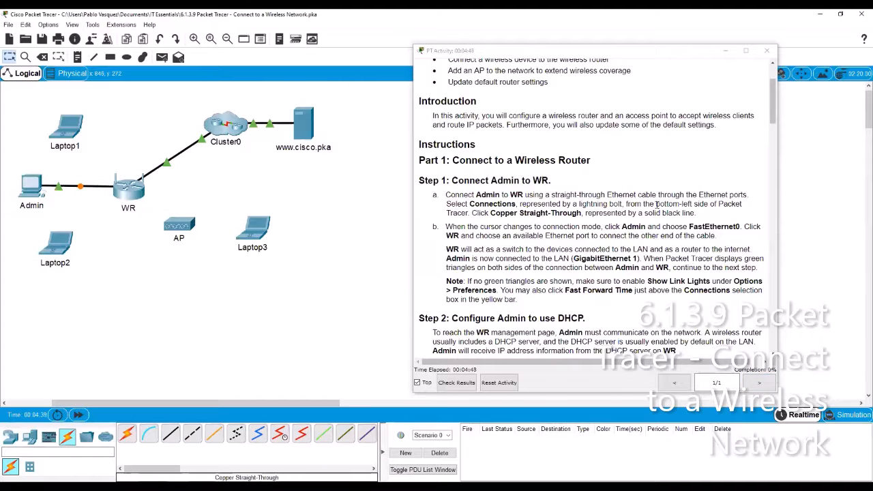
click(770, 56)
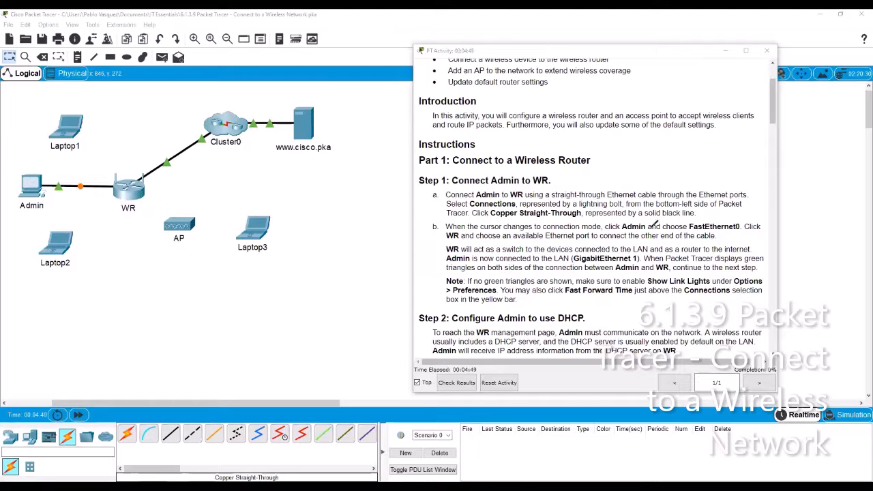
mouse_move(763, 346)
mouse_down()
mouse_move(747, 352)
mouse_move(737, 380)
mouse_move(776, 375)
mouse_move(760, 347)
mouse_move(761, 362)
mouse_move(768, 354)
mouse_up()
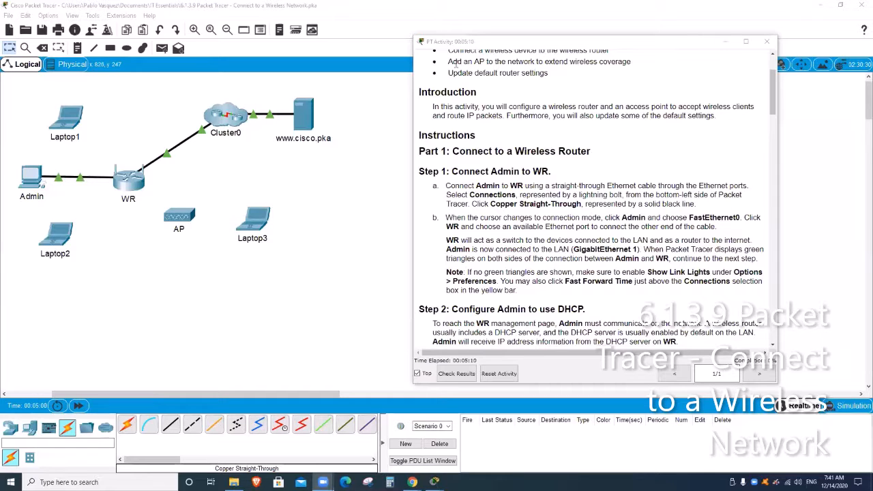
mouse_move(772, 339)
mouse_down()
mouse_move(751, 374)
mouse_move(772, 362)
mouse_move(773, 341)
mouse_move(755, 335)
mouse_move(765, 352)
mouse_move(774, 340)
mouse_move(773, 348)
mouse_up()
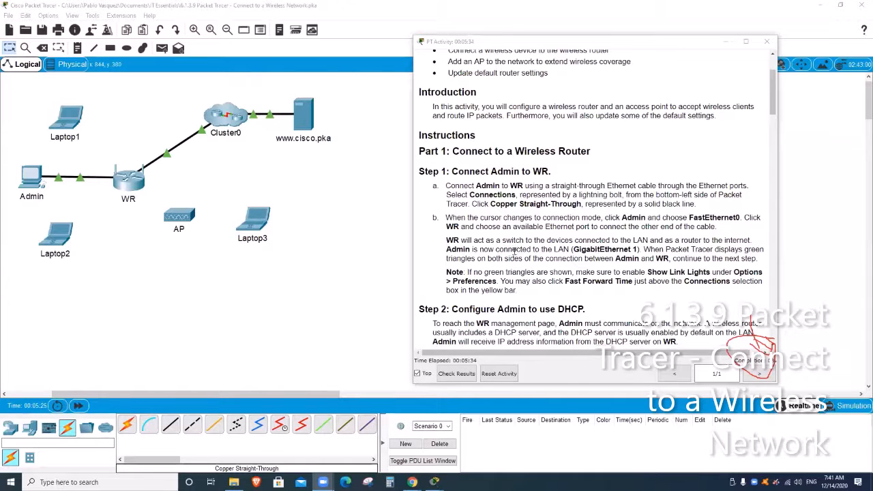
scroll(529, 249, down, 2)
scroll(530, 249, down, 2)
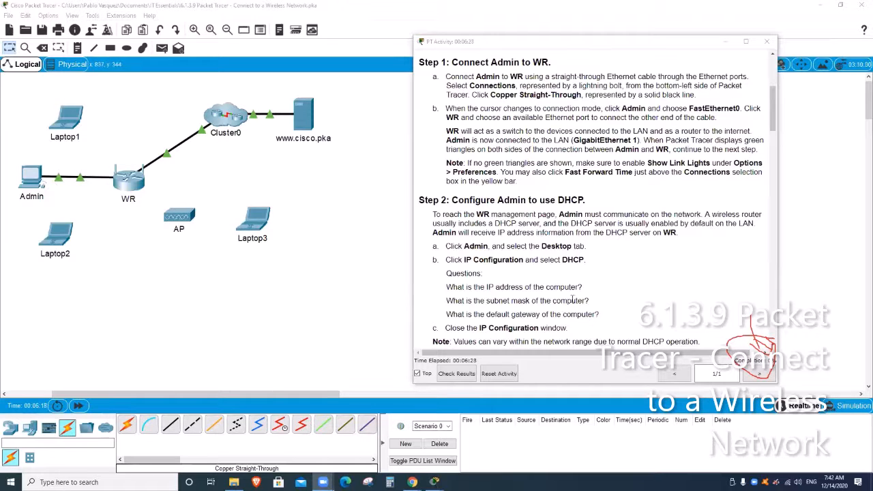
drag(587, 246, 473, 261)
click(498, 265)
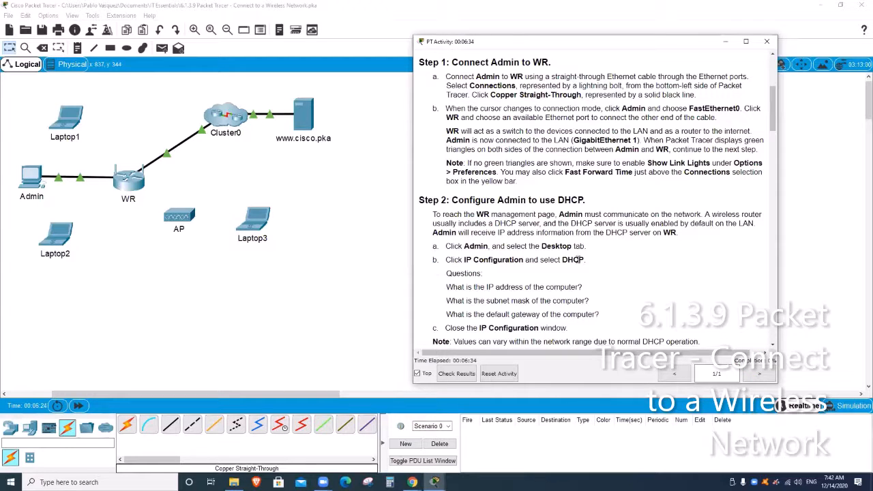
drag(586, 259, 560, 260)
- Switch Admin's IP Configuration to DHCP, obtaining 192.168.0.100 with gateway 192.168.0.1
click(31, 179)
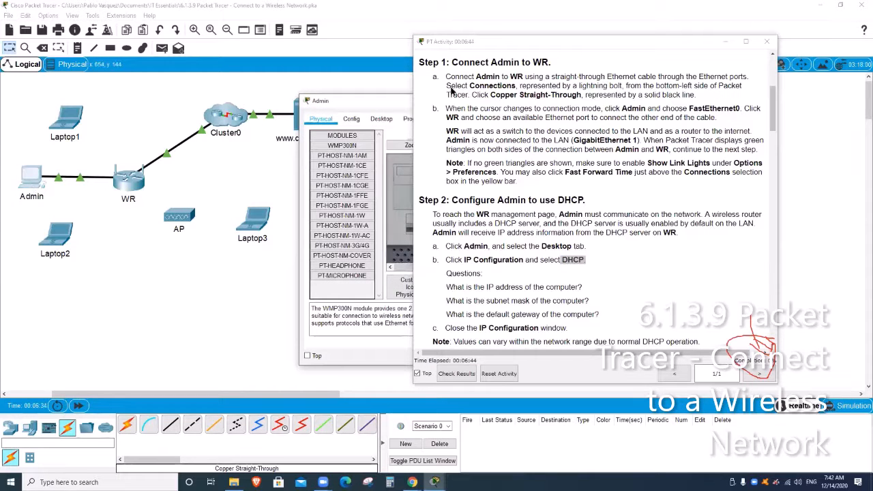
drag(393, 104, 190, 94)
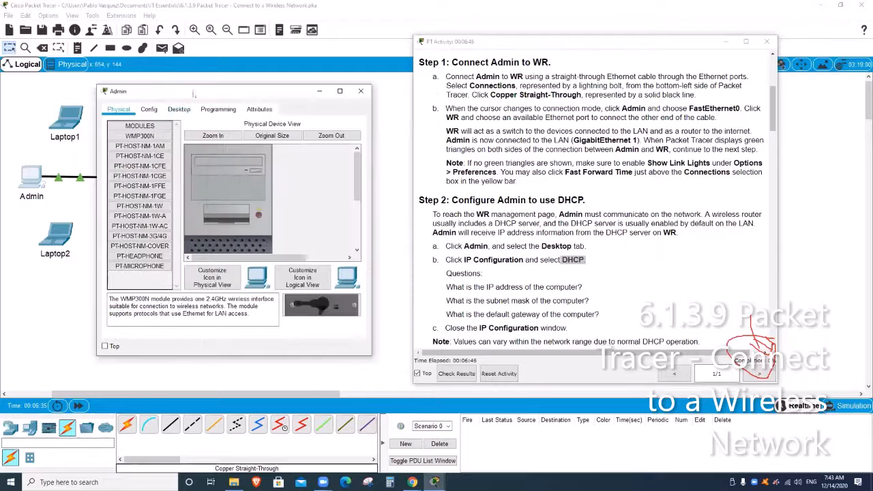
click(179, 111)
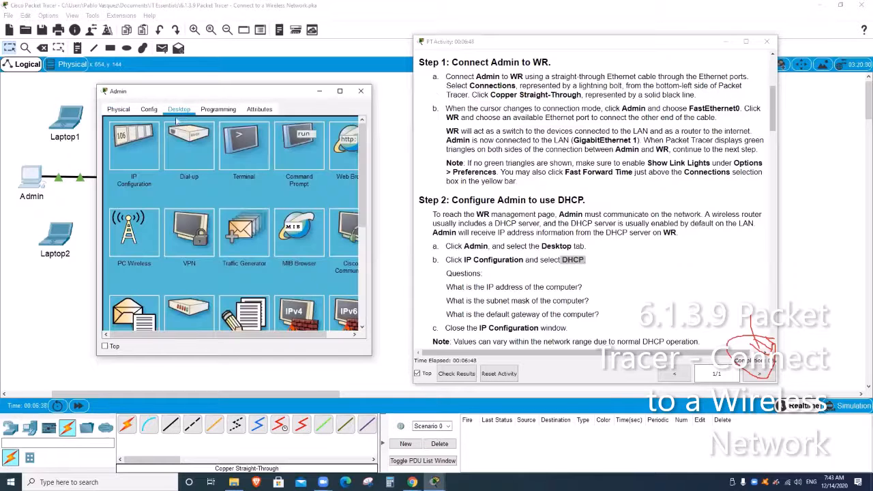
click(138, 137)
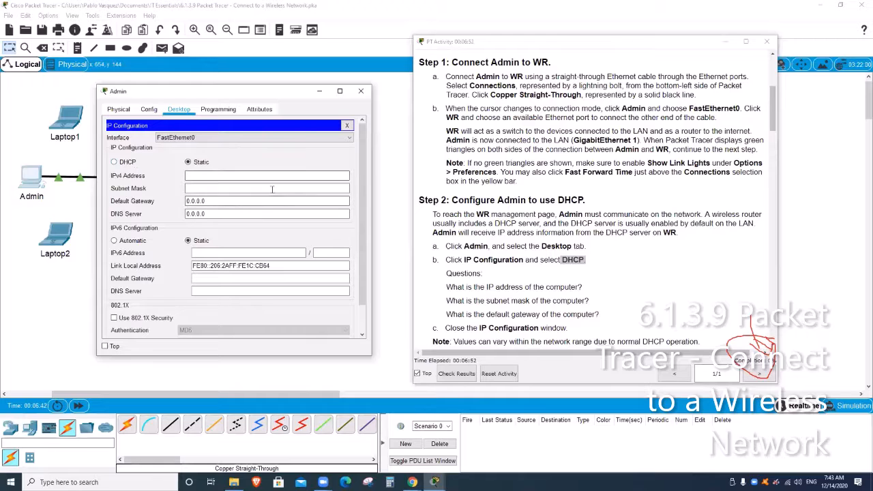
click(115, 162)
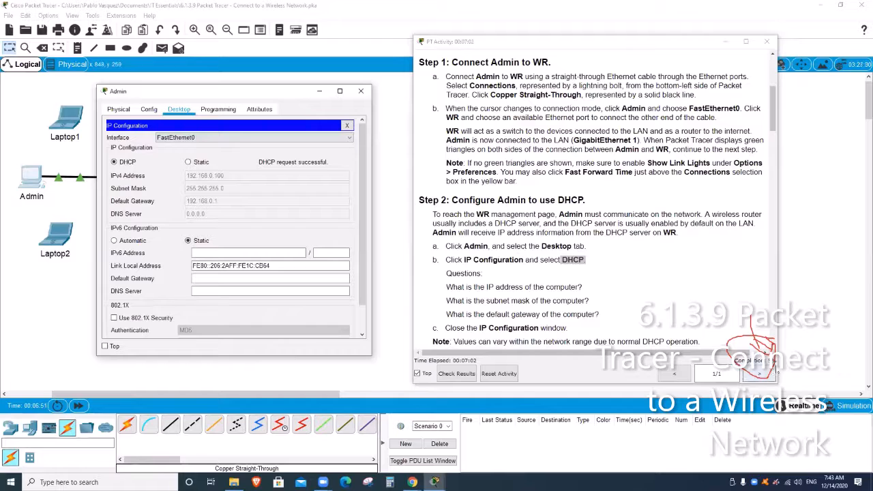
click(526, 242)
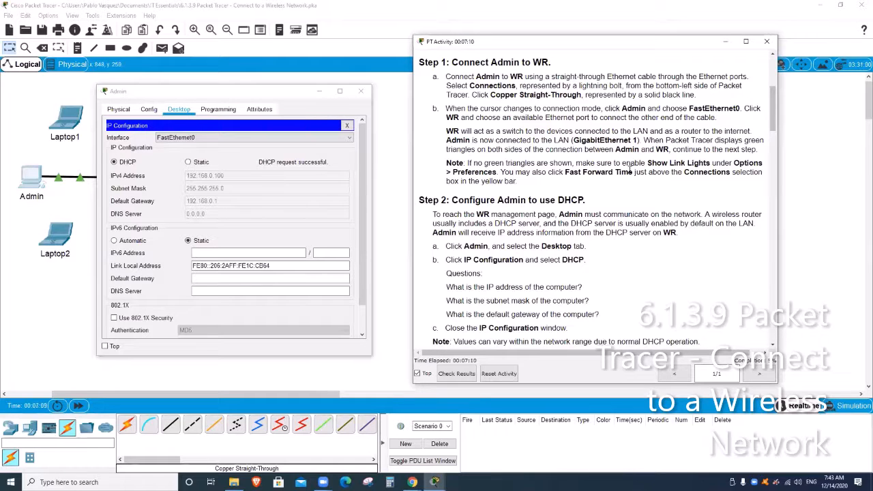
- Scroll the activity instructions down to Step 3
scroll(625, 177, down, 1)
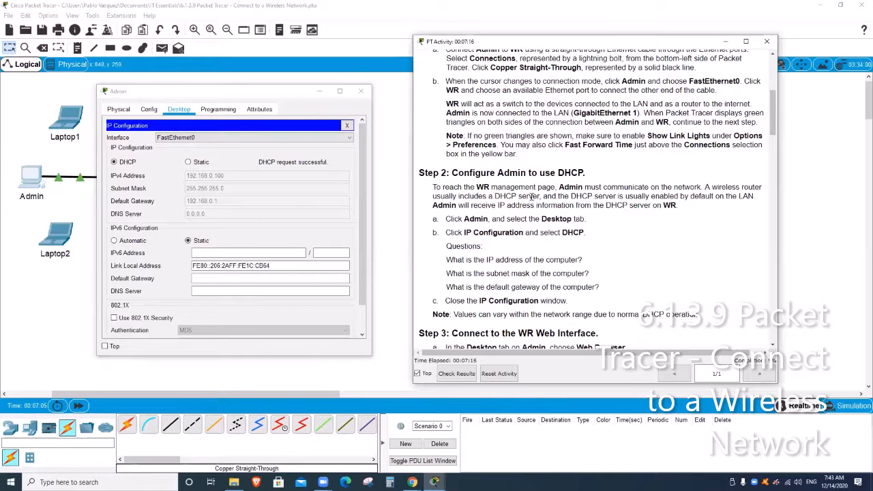
scroll(531, 198, down, 1)
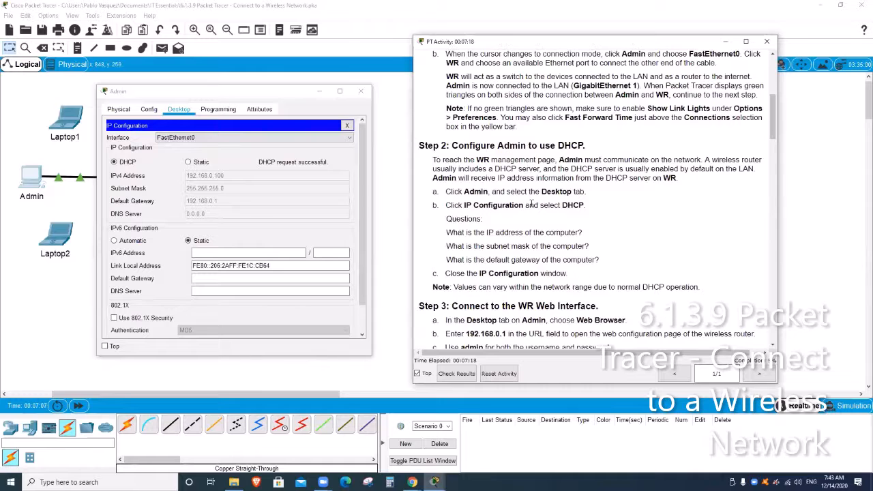
scroll(595, 259, down, 1)
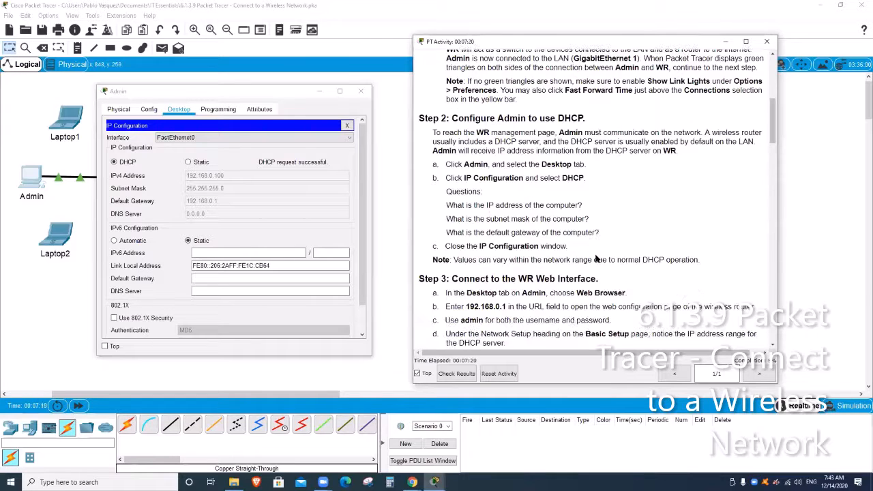
scroll(606, 233, down, 1)
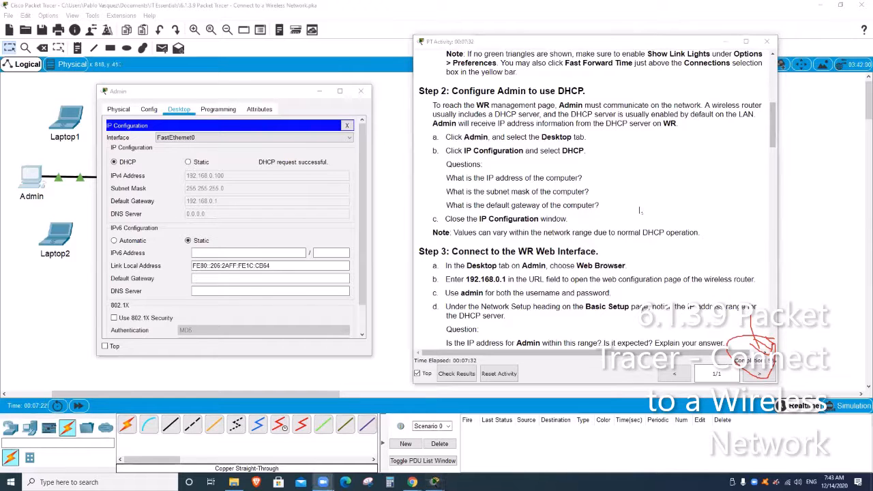
click(640, 210)
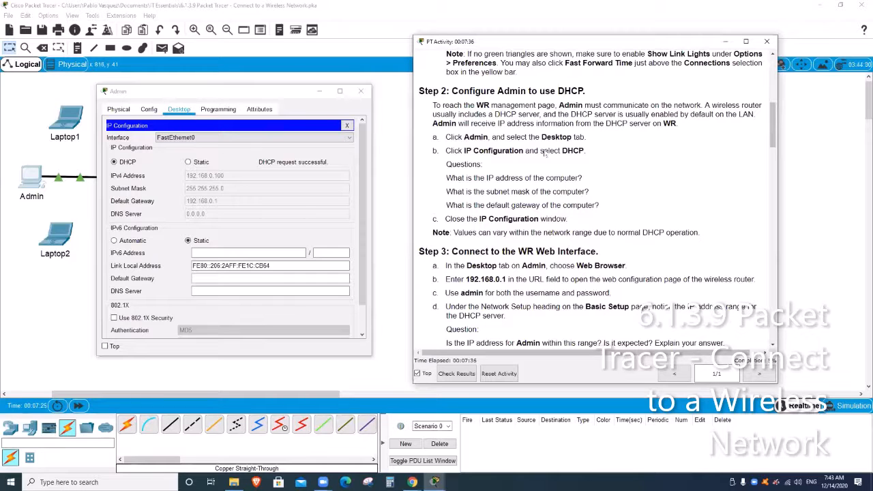
click(404, 95)
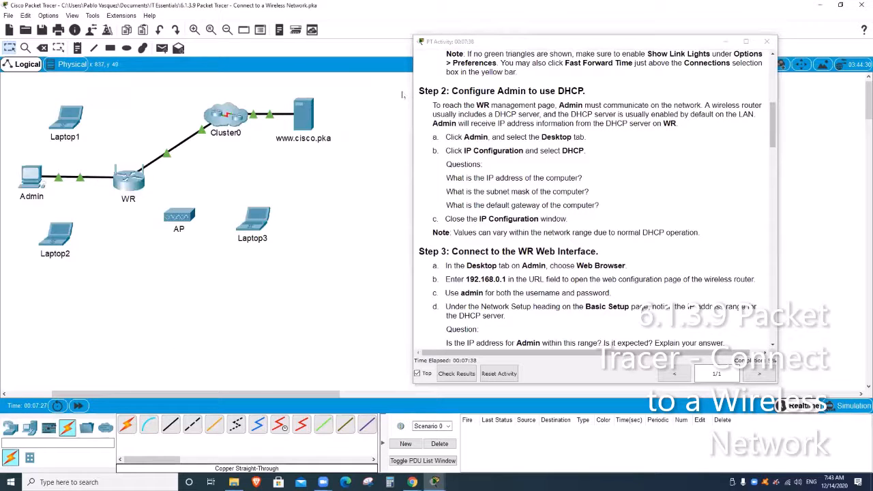
click(561, 190)
scroll(577, 188, down, 3)
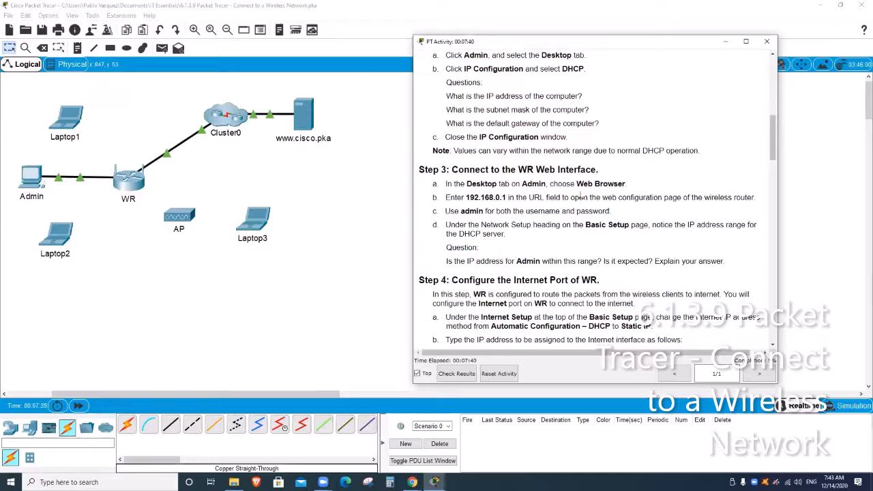
scroll(579, 197, down, 1)
- Close the Admin PC's window
click(32, 177)
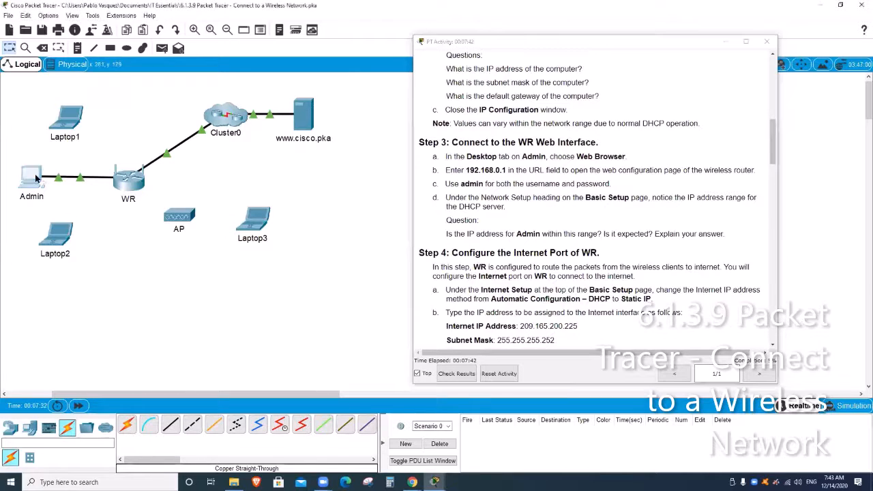
click(361, 91)
scroll(496, 156, up, 1)
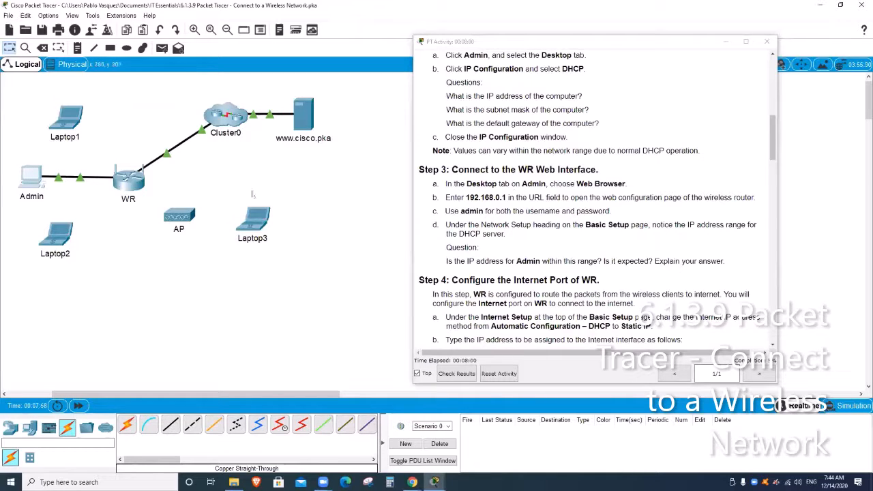
click(31, 193)
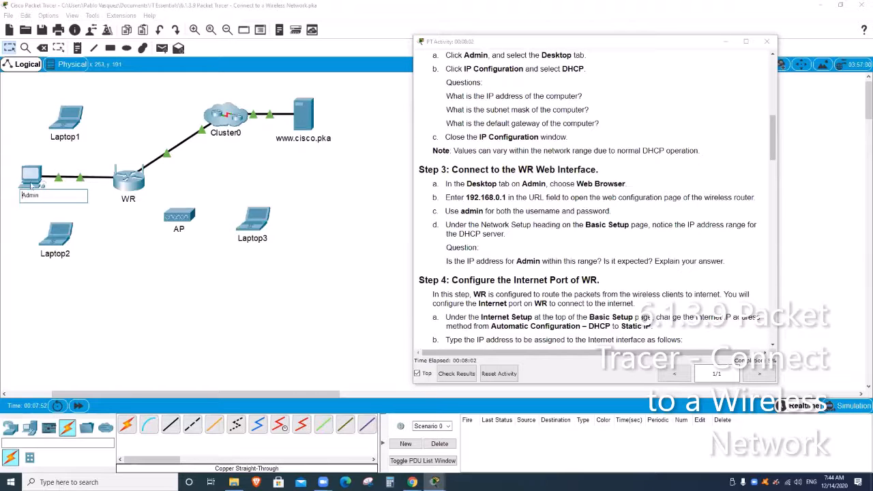
click(31, 181)
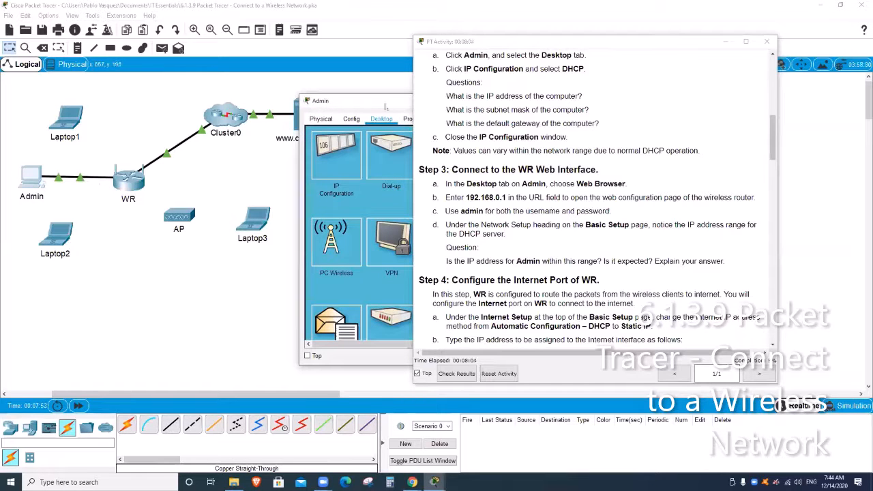
drag(386, 107, 140, 107)
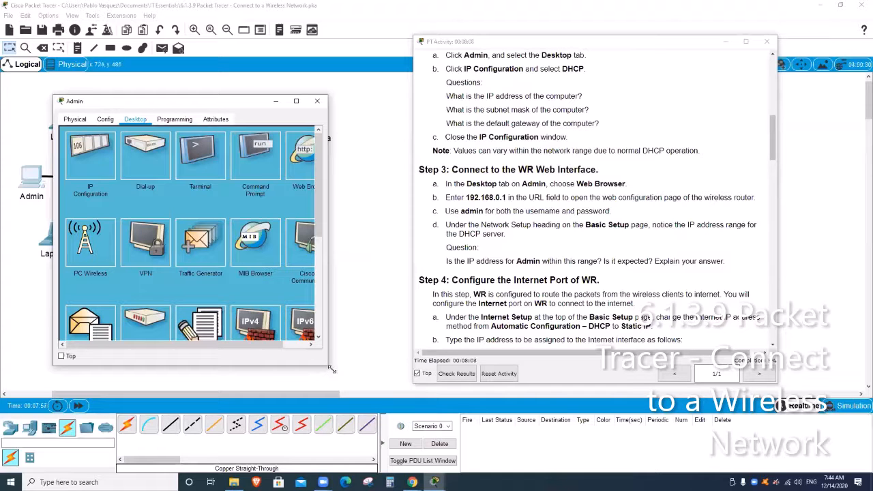
drag(328, 369, 372, 379)
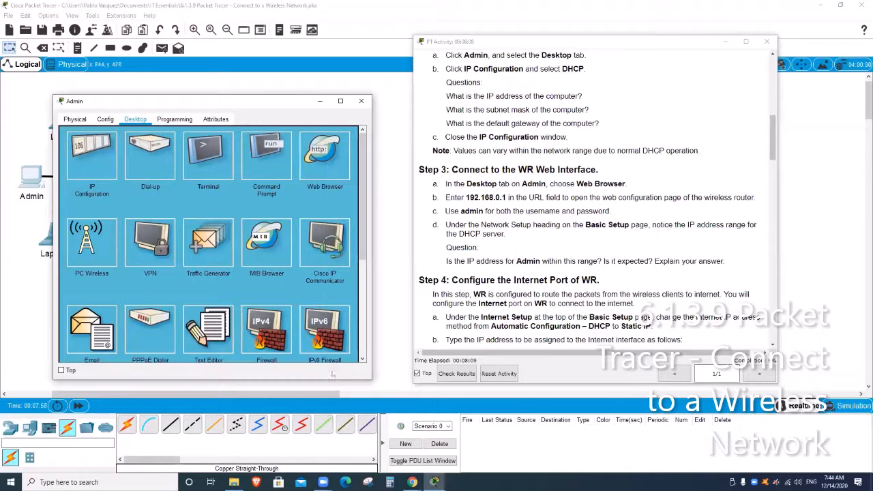
click(325, 159)
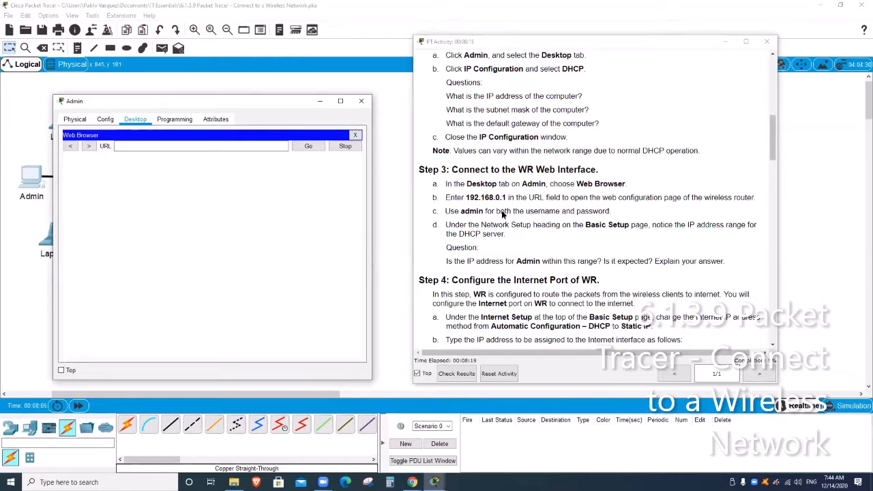
click(199, 145)
text(1)
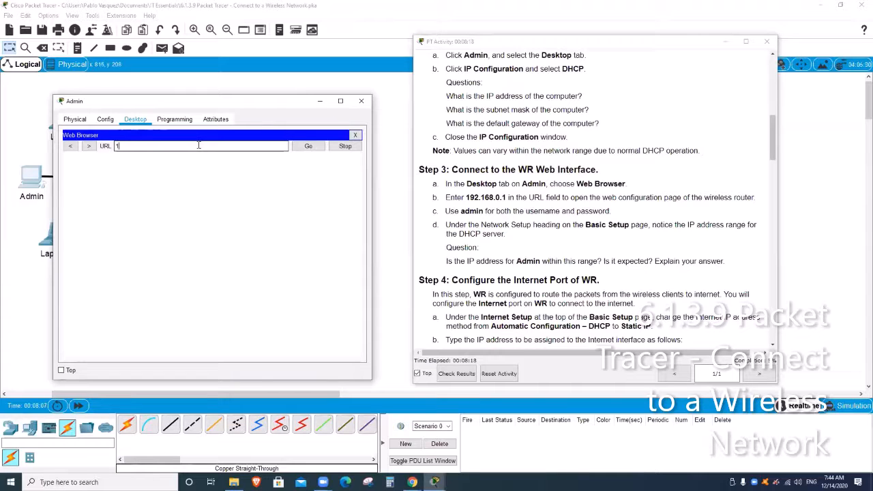
text(92.168.0.1)
key(Return)
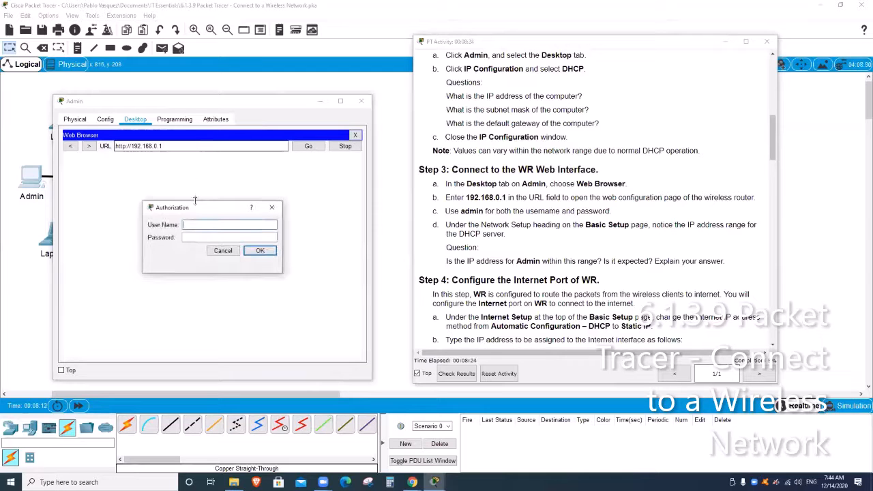
- Fill in WR's authorization prompt with the admin user name and its password
click(196, 225)
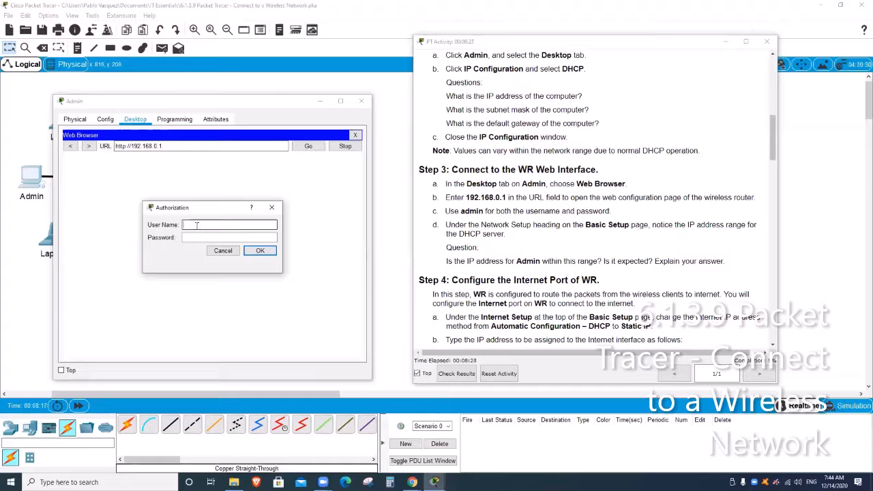
text(dmin)
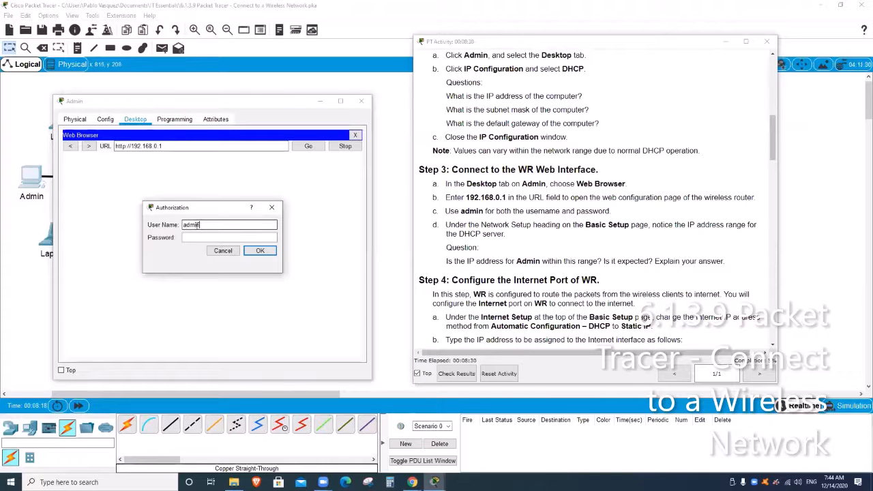
key(BackSpace)
key(BackSpace)
key(BackSpace)
key(BackSpace)
key(BackSpace)
text(admin)
key(BackSpace)
key(BackSpace)
key(BackSpace)
key(BackSpace)
key(BackSpace)
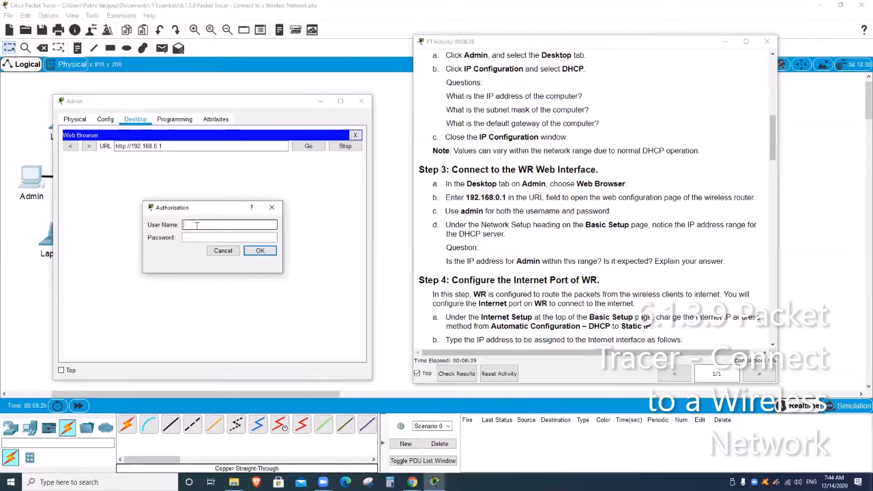
text(admin)
key(Tab)
text(admin)
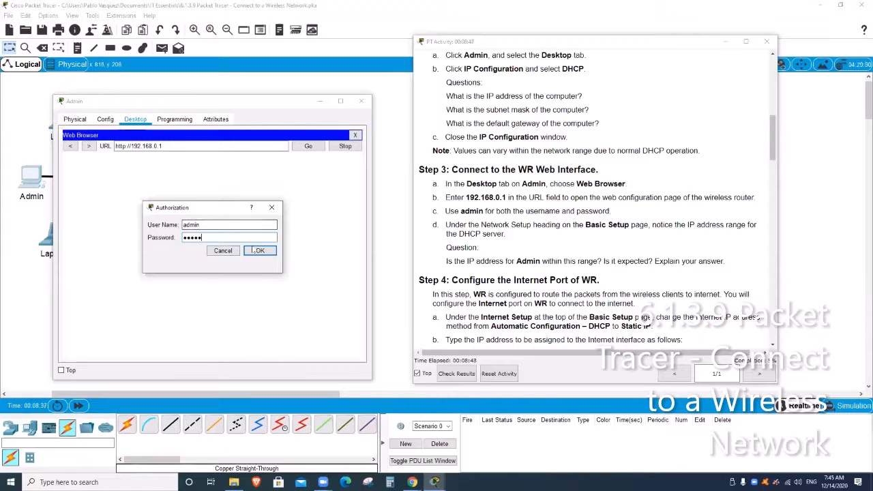
- Submit the login, then move and enlarge the Admin window to show WR's Basic Setup page
click(265, 252)
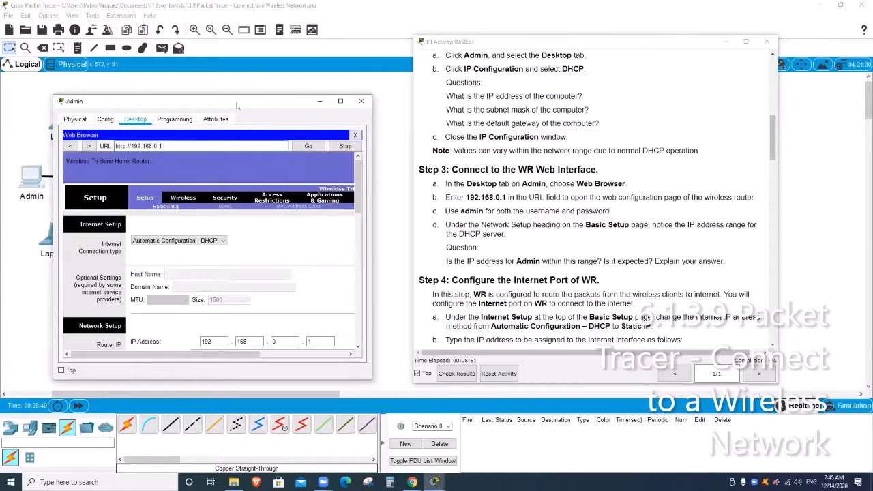
drag(237, 106, 206, 51)
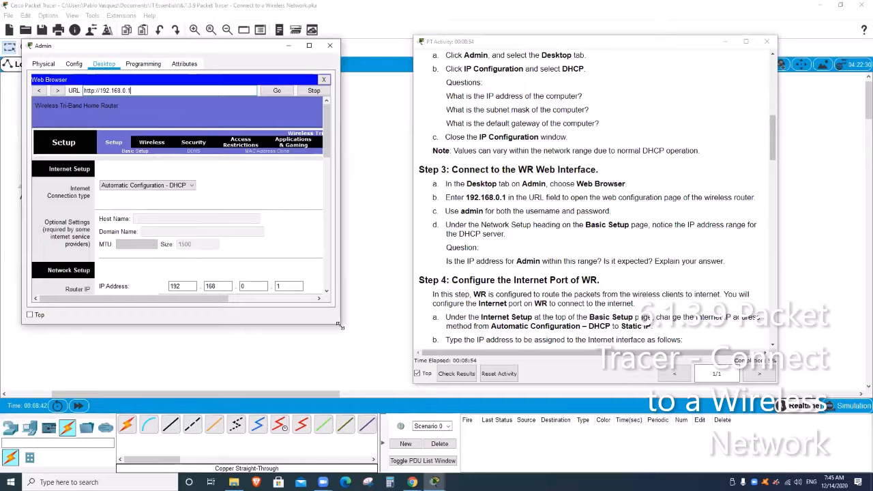
drag(340, 326, 413, 394)
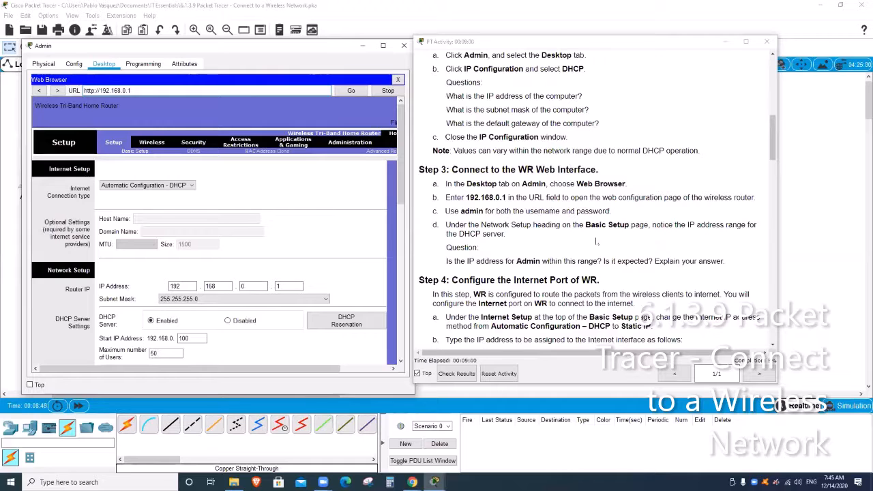
scroll(598, 242, down, 1)
scroll(597, 242, down, 3)
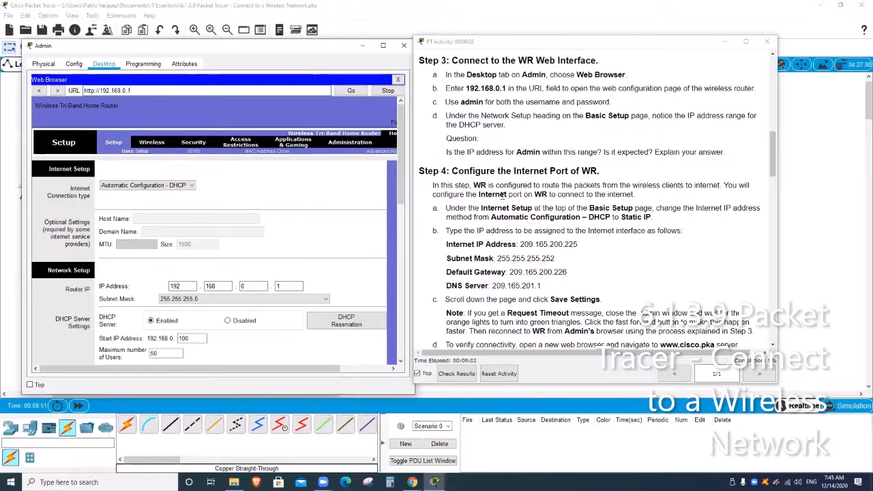
scroll(521, 197, down, 1)
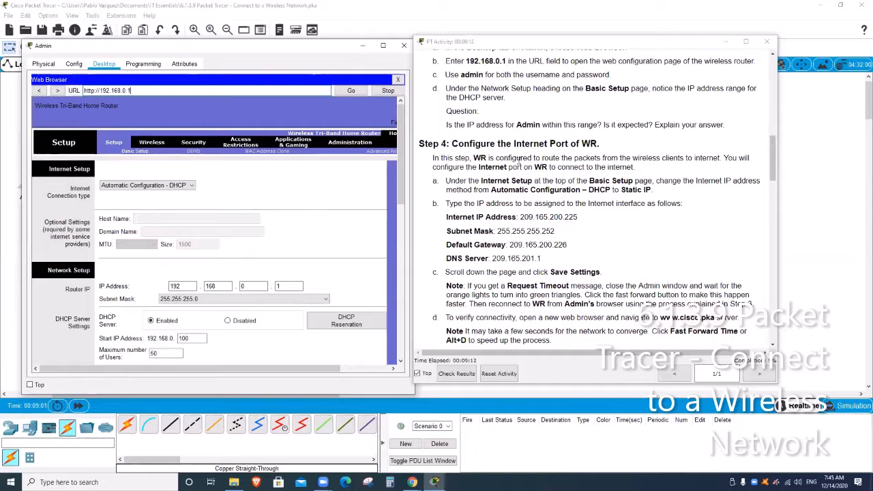
scroll(554, 150, up, 1)
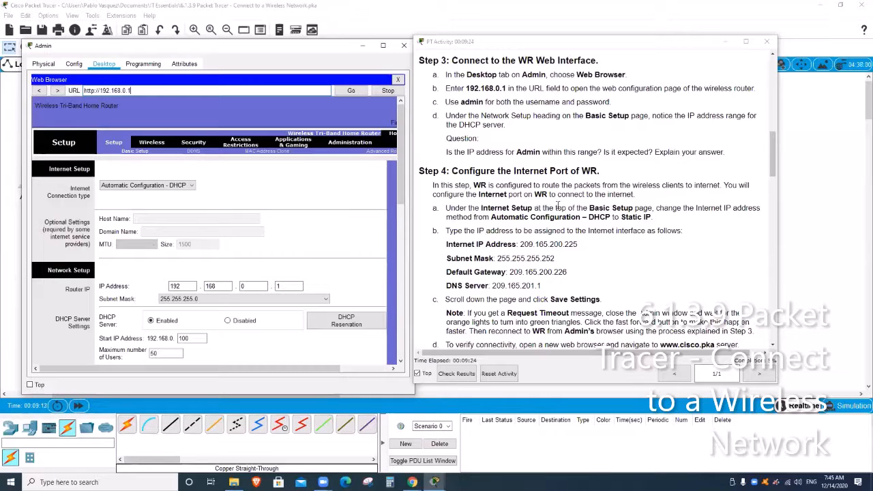
scroll(558, 205, down, 1)
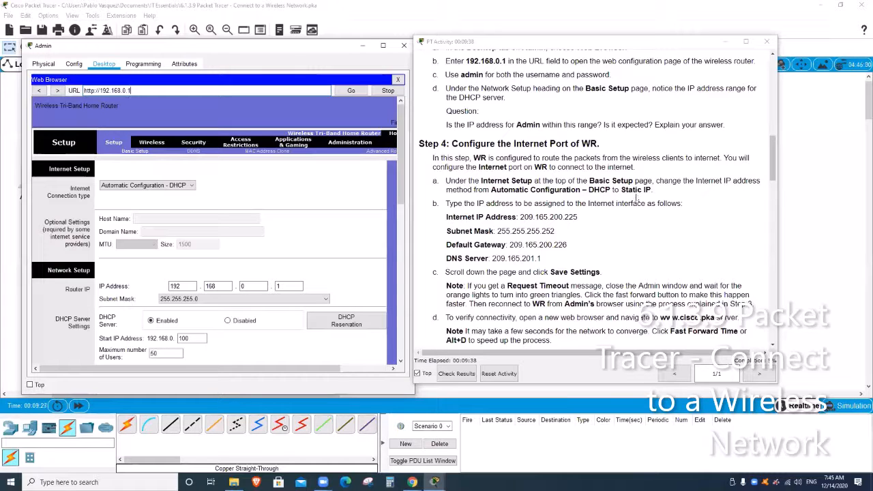
- Switch the Internet connection to Static IP with address 209.165.200.225
click(181, 189)
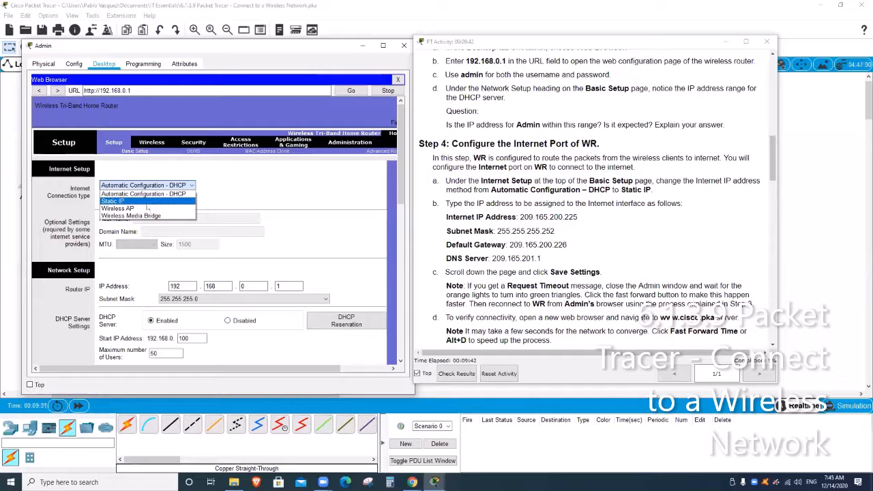
click(147, 203)
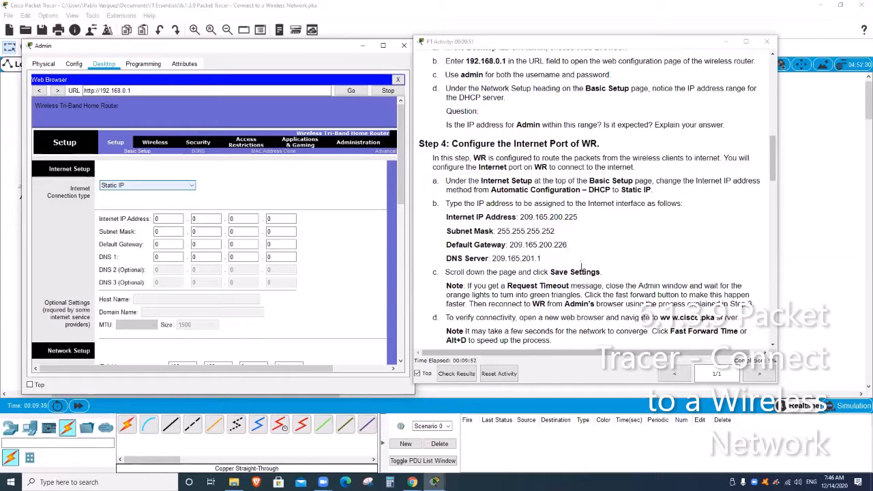
click(175, 219)
key(BackSpace)
text(09)
key(Tab)
text(165)
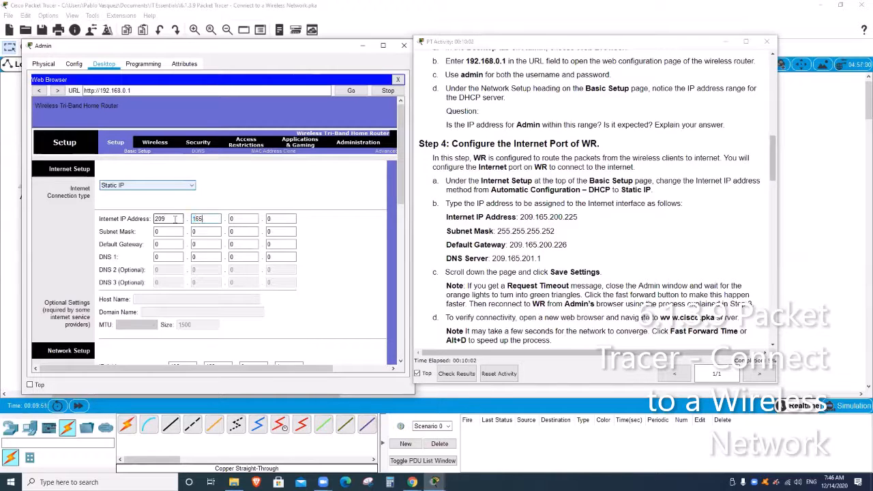
key(Tab)
text(200)
key(Tab)
text(225)
- Enter subnet mask 255.255.255.252 and default gateway 209.165.200.226
key(Tab)
text(255)
key(Tab)
text(255)
key(Tab)
text(255)
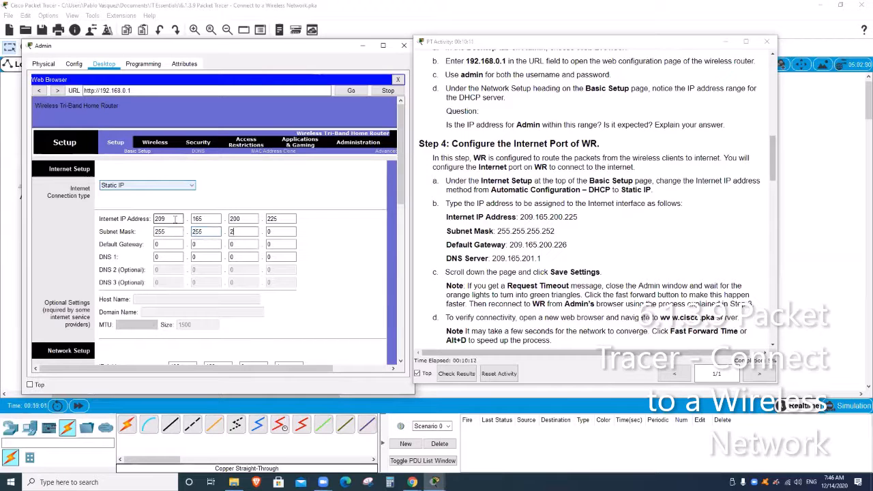
key(Tab)
text(252)
key(Tab)
text(209)
key(Tab)
text(165)
key(Tab)
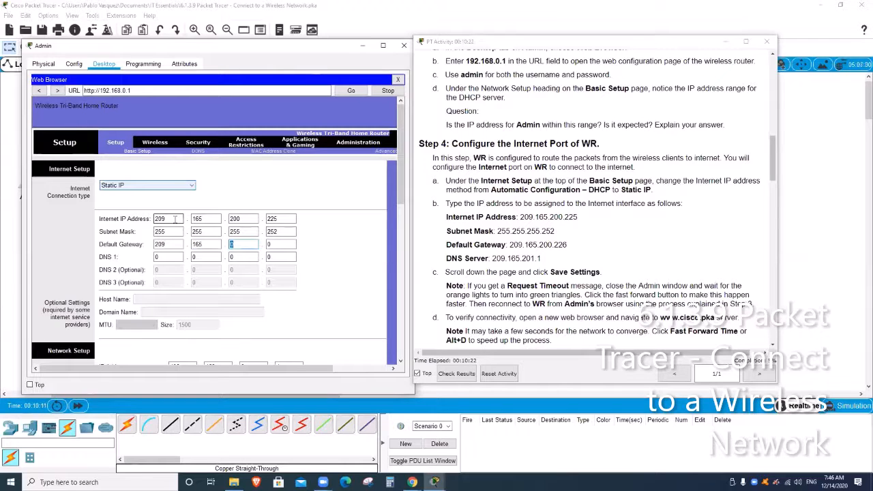
text(200)
key(Tab)
text(226)
- Set DNS 1 to 209.165.201.1
key(Tab)
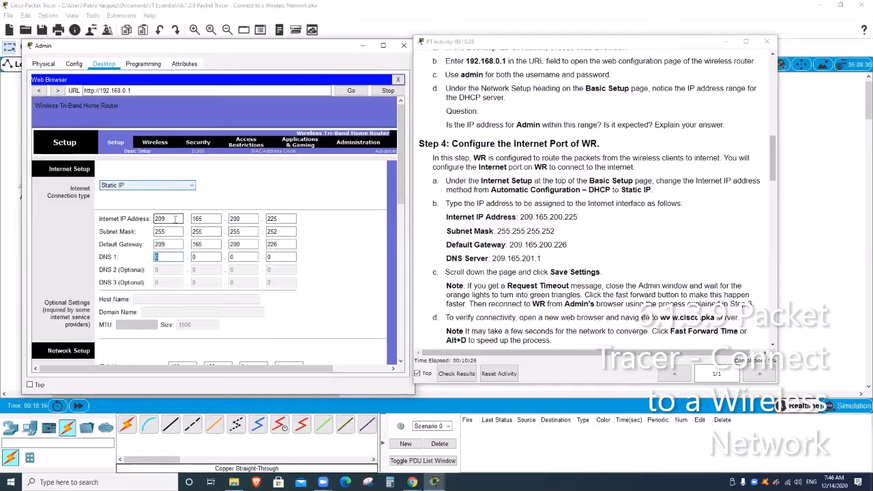
text(209)
key(Tab)
text(165)
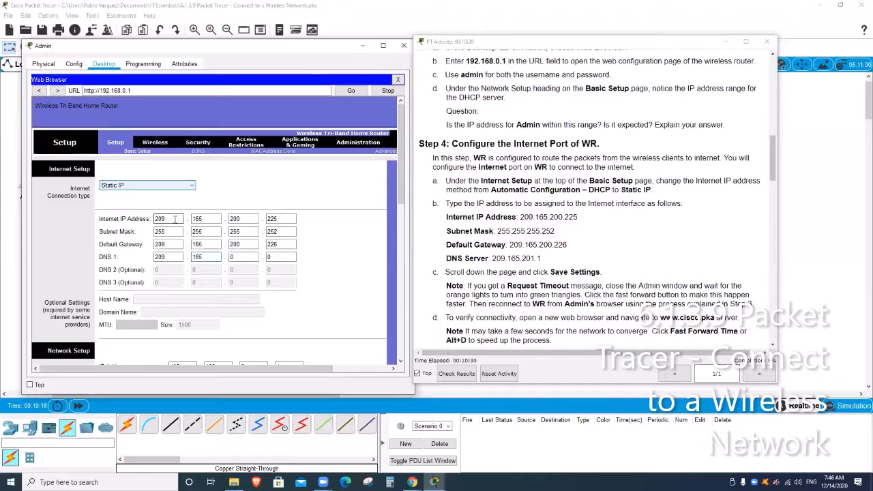
key(Tab)
text(201)
key(Tab)
text(1)
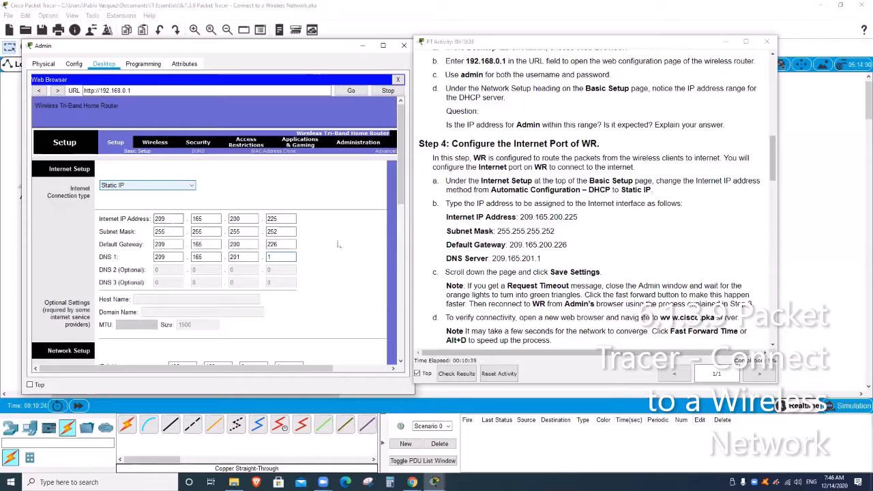
- Save the router's new Static IP Internet settings
scroll(335, 258, down, 2)
scroll(334, 259, down, 6)
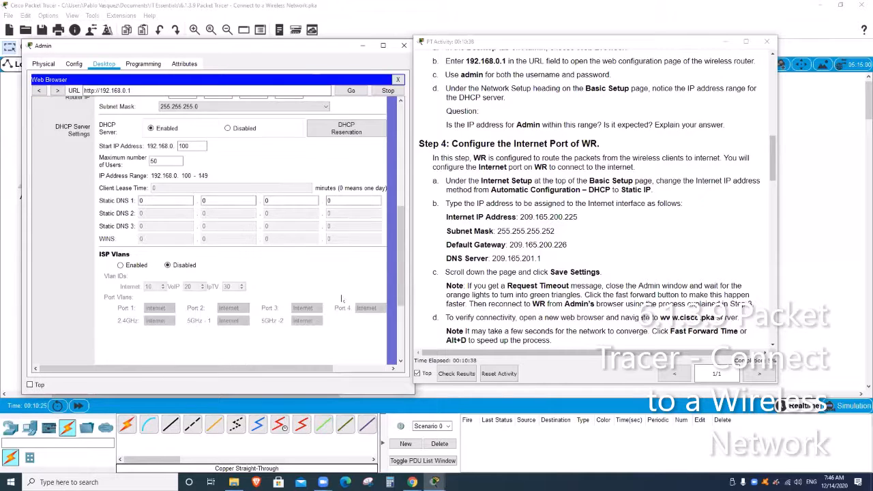
scroll(342, 299, down, 2)
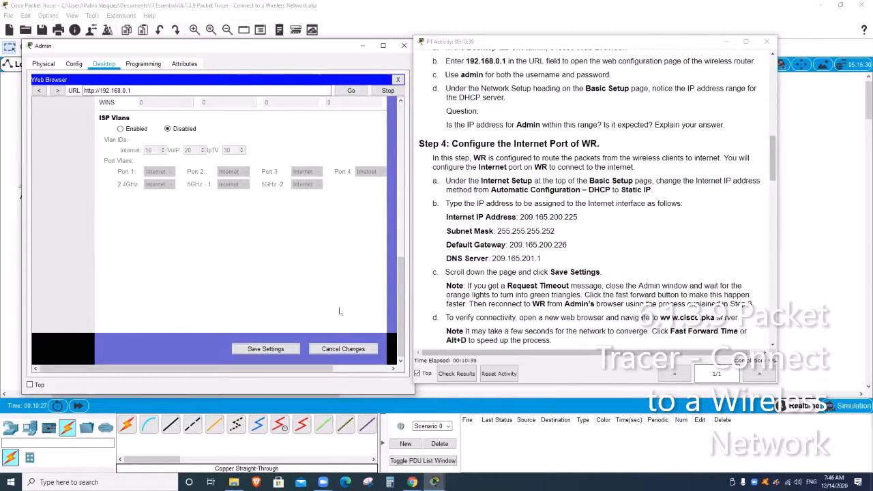
click(269, 351)
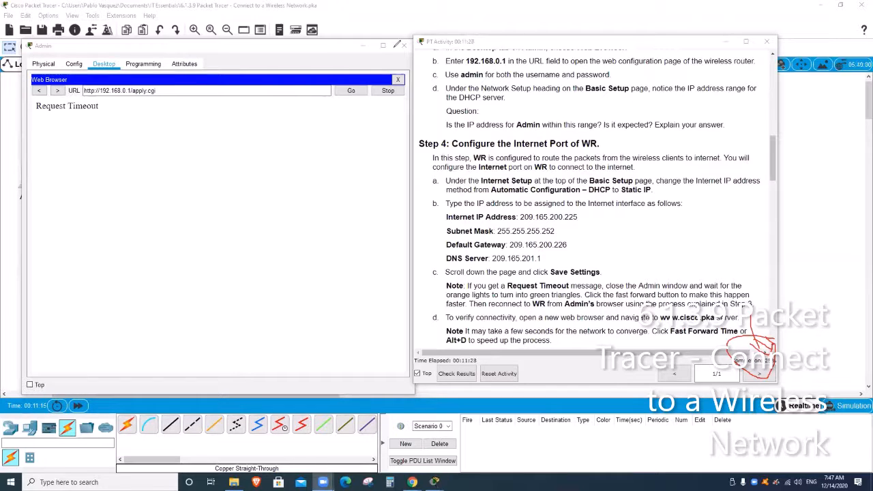
- Close the Admin window showing the Request Timeout message
click(584, 226)
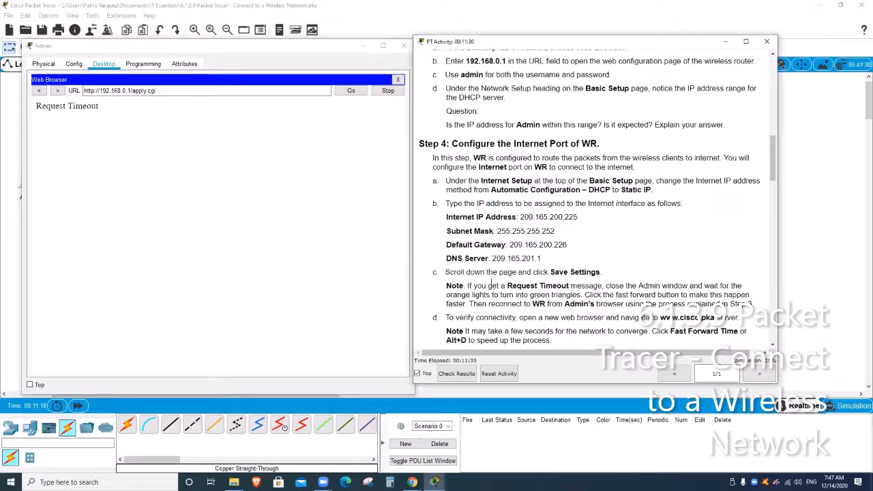
scroll(553, 275, down, 2)
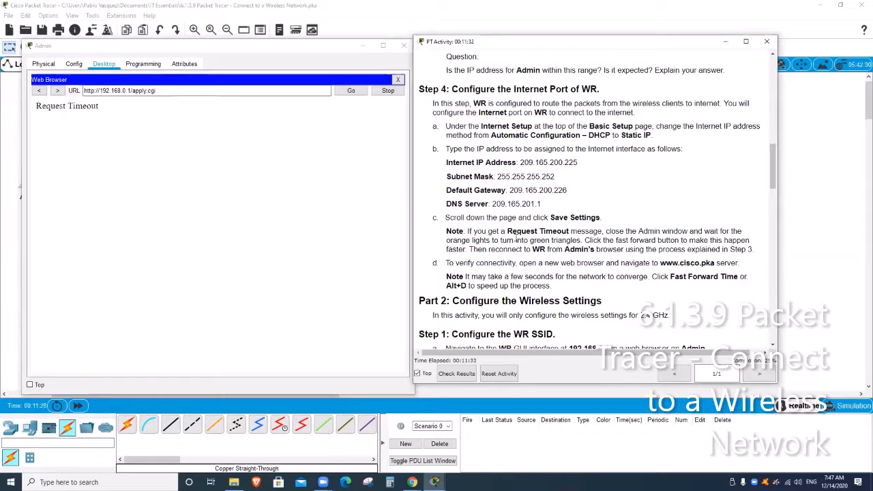
drag(507, 231, 568, 232)
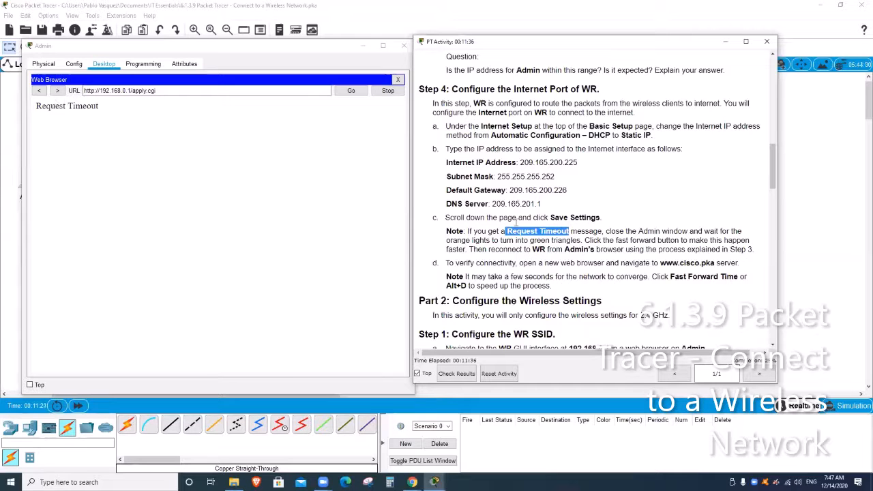
click(579, 240)
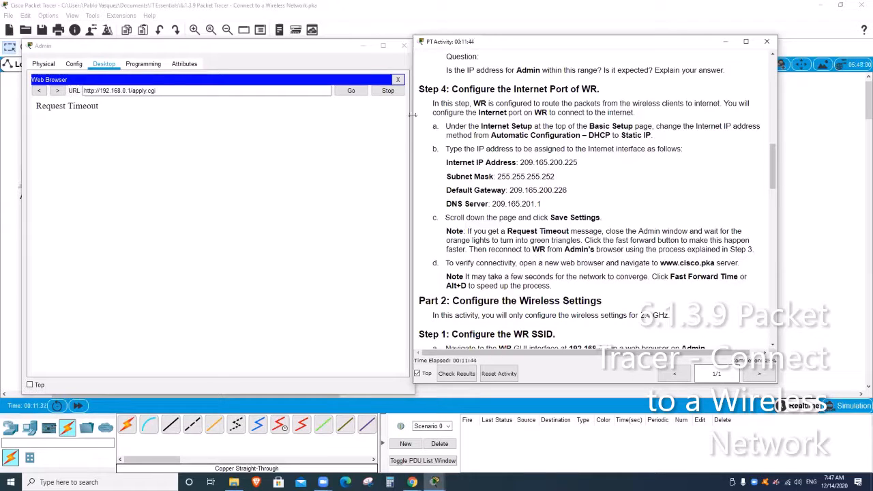
click(404, 46)
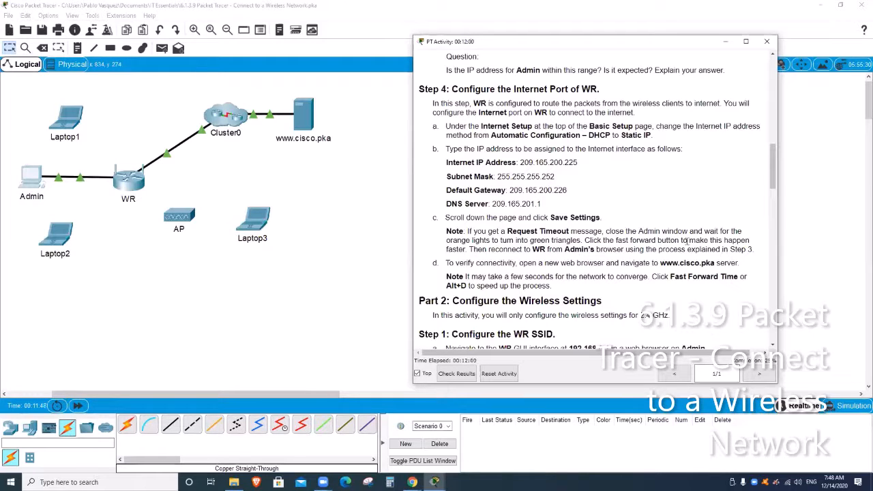
- Scroll the instructions back up to Step 3: Connect to the WR Web Interface
scroll(655, 231, up, 3)
scroll(654, 231, up, 2)
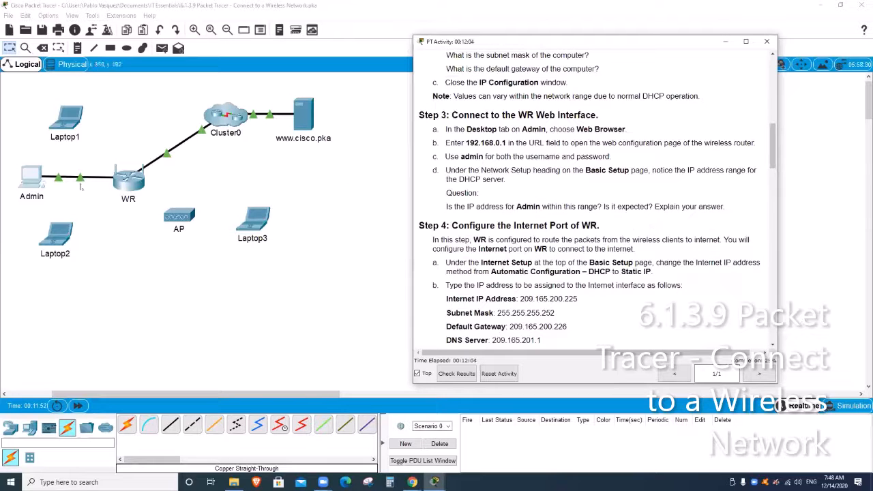
click(42, 183)
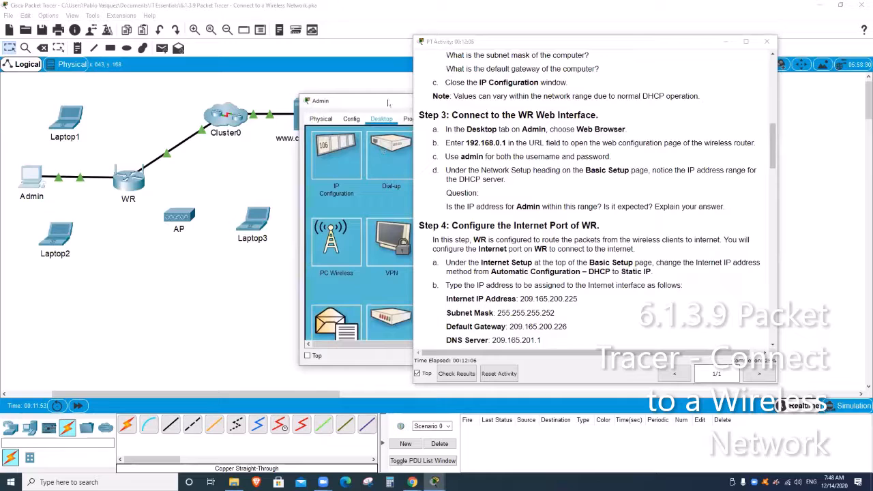
drag(387, 102, 152, 103)
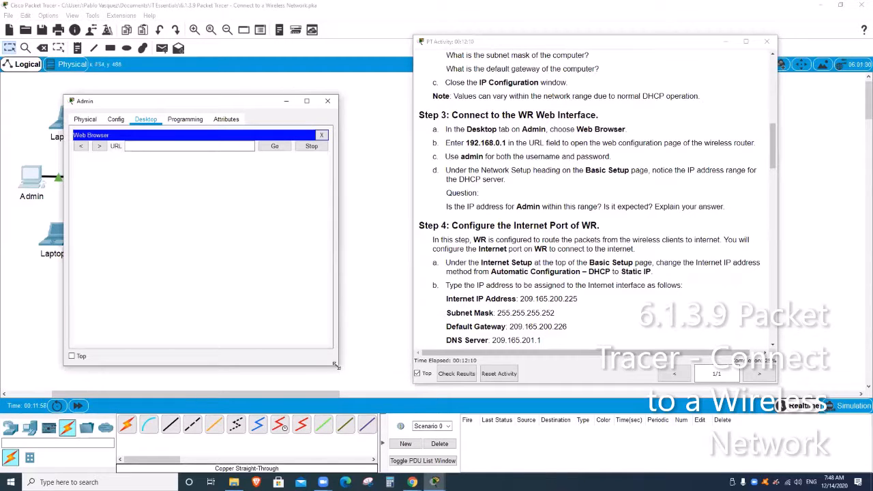
drag(335, 365, 404, 390)
click(204, 145)
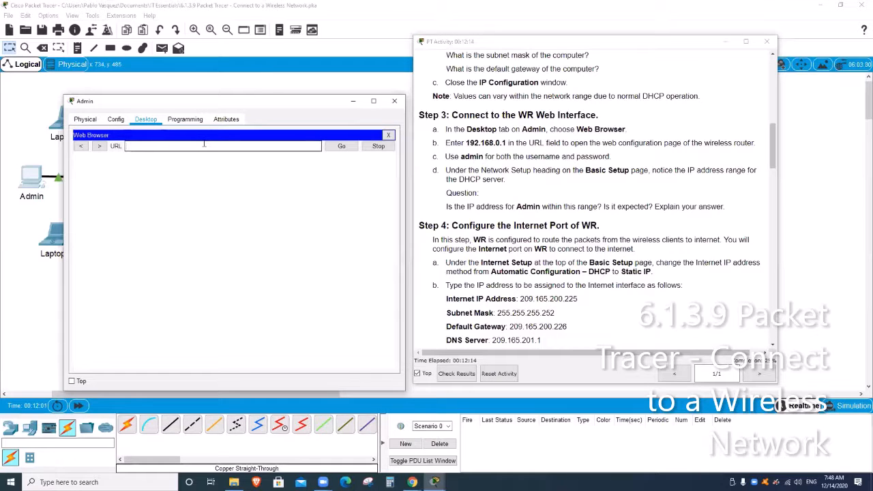
text(192.168.0.1)
key(Return)
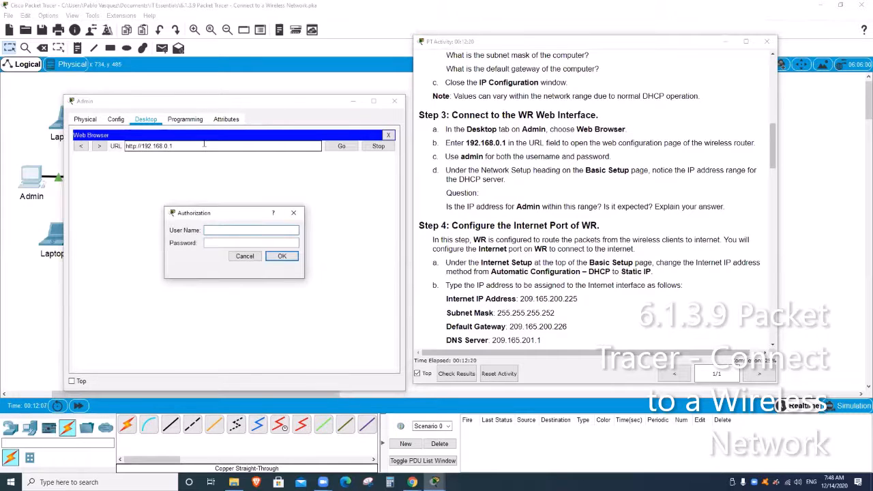
- Log into WR with the admin user name and its password
text(admin)
key(Tab)
text(admin)
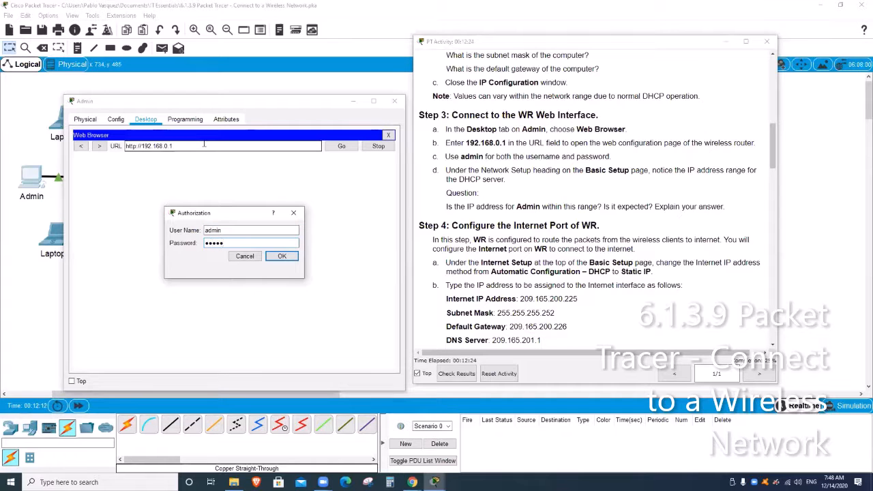
click(282, 256)
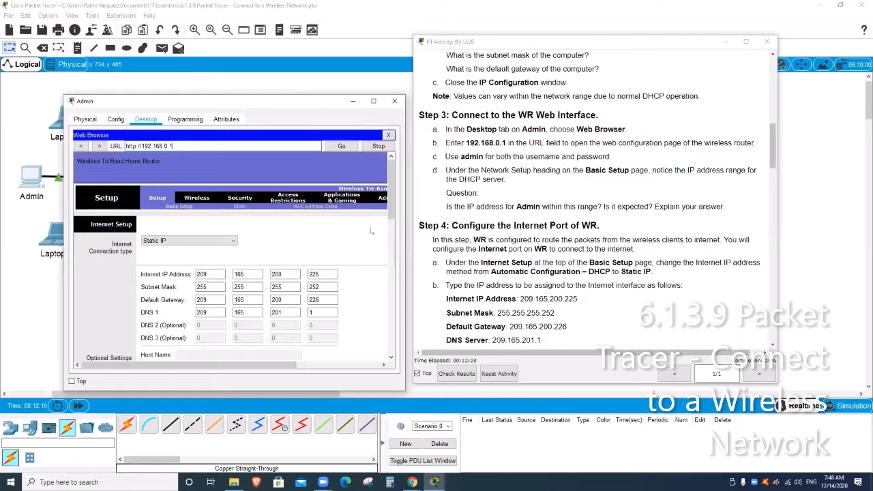
- Raise the Admin window and scroll the activity instructions to Part 2, Step 1: Configure the WR SSID
drag(306, 104, 298, 71)
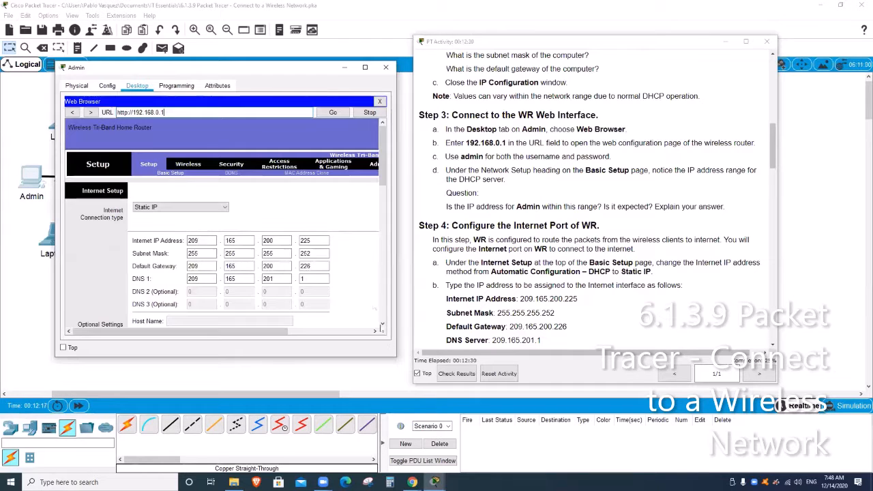
click(592, 266)
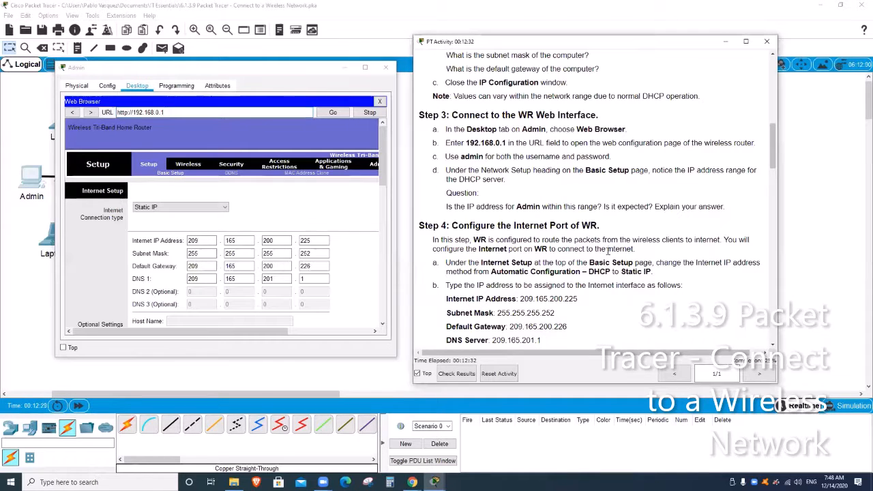
scroll(608, 251, down, 1)
scroll(608, 251, down, 5)
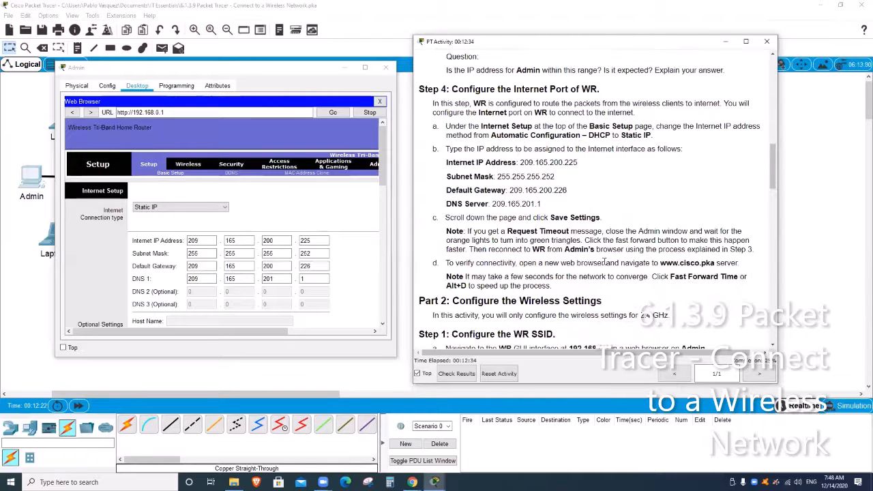
scroll(604, 266, down, 2)
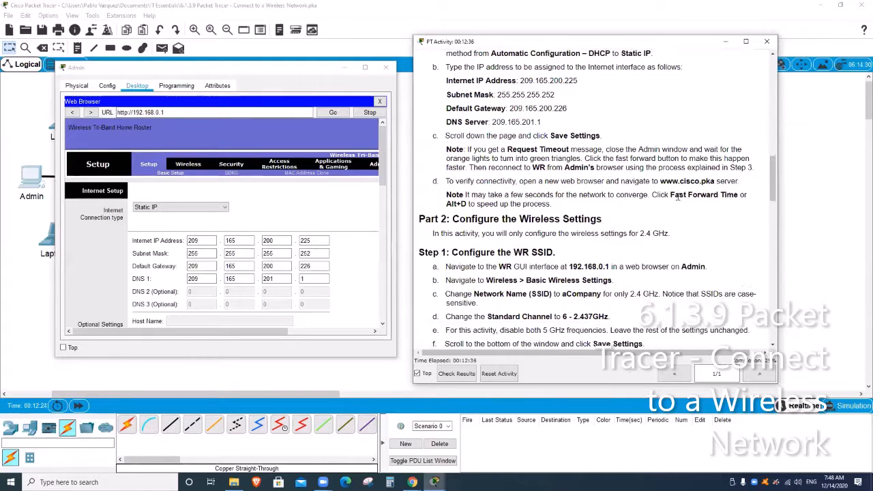
scroll(551, 211, down, 1)
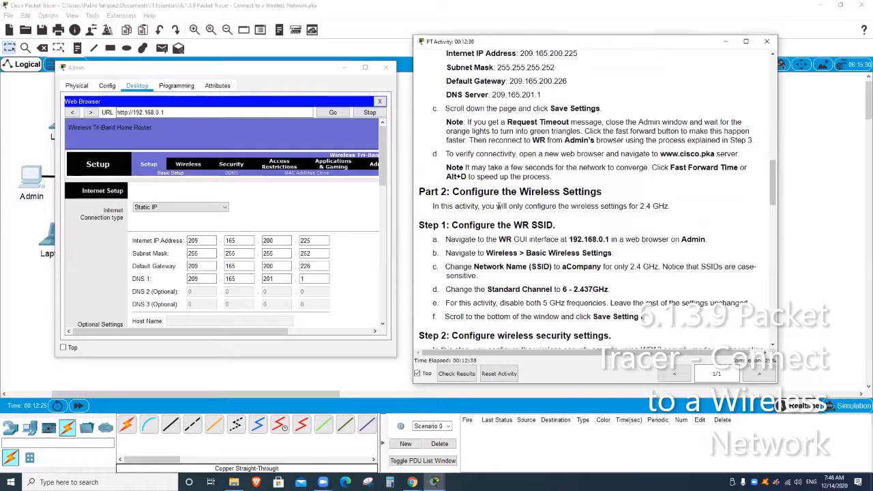
scroll(551, 211, down, 1)
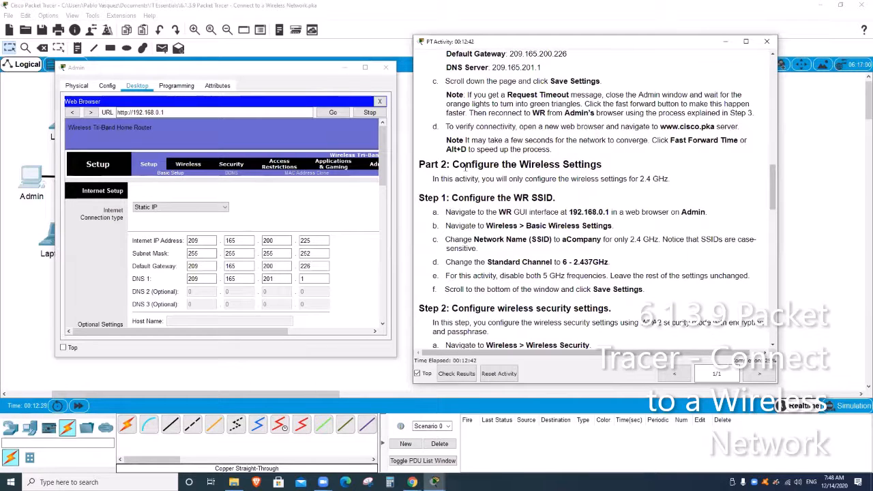
scroll(464, 182, down, 2)
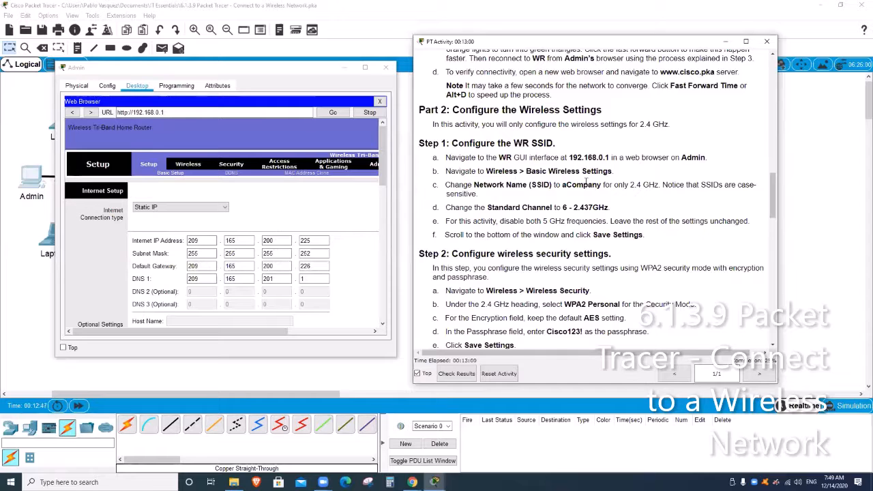
- On Basic Wireless Settings, enlarge the window and rename the 2.4 GHz network from Default to aCompany
click(192, 168)
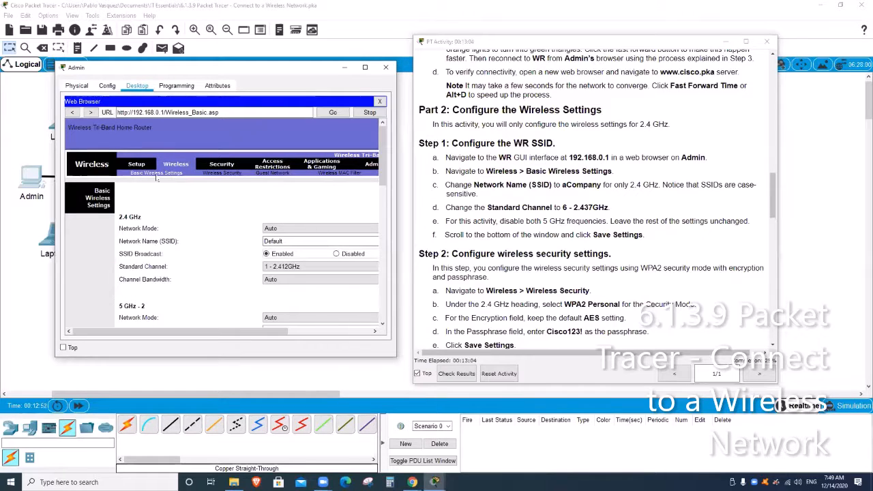
mouse_move(260, 331)
mouse_down()
mouse_move(277, 335)
mouse_move(263, 334)
mouse_up()
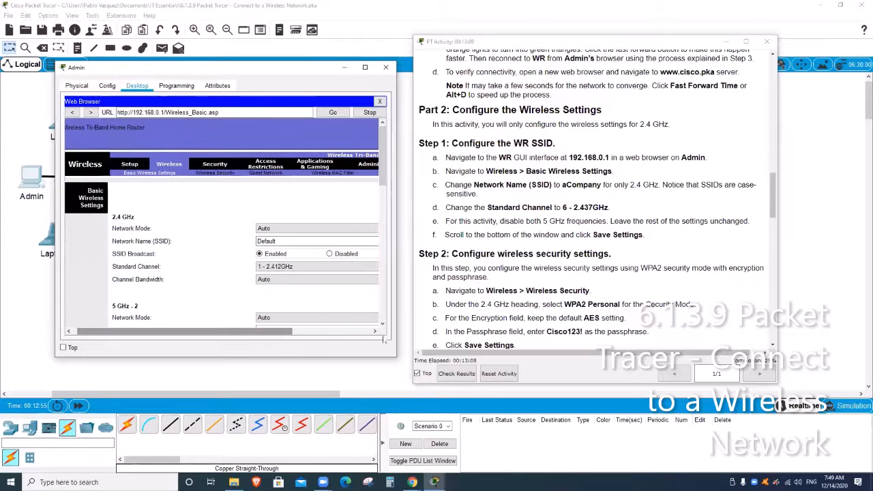
drag(393, 356, 441, 389)
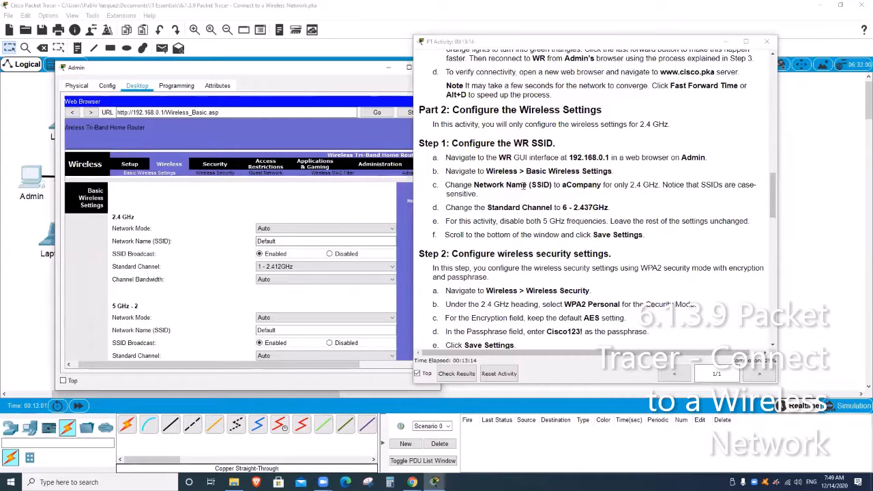
click(292, 242)
double_click(262, 242)
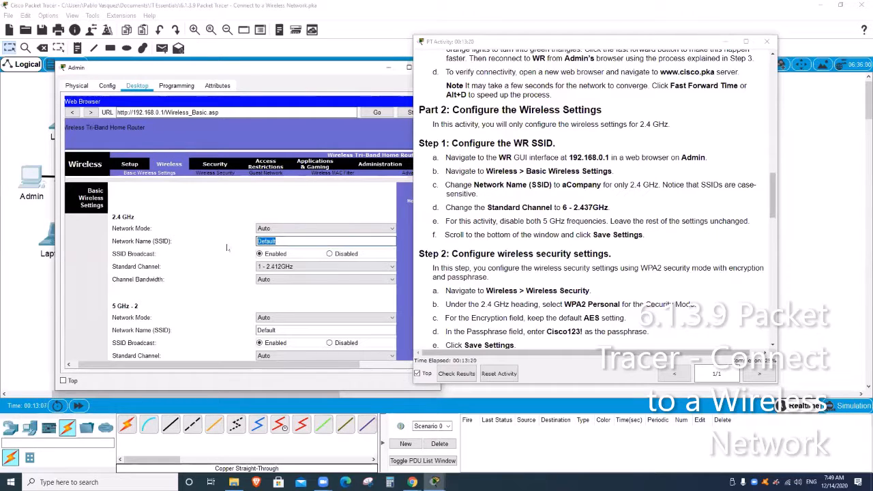
text(aCompany)
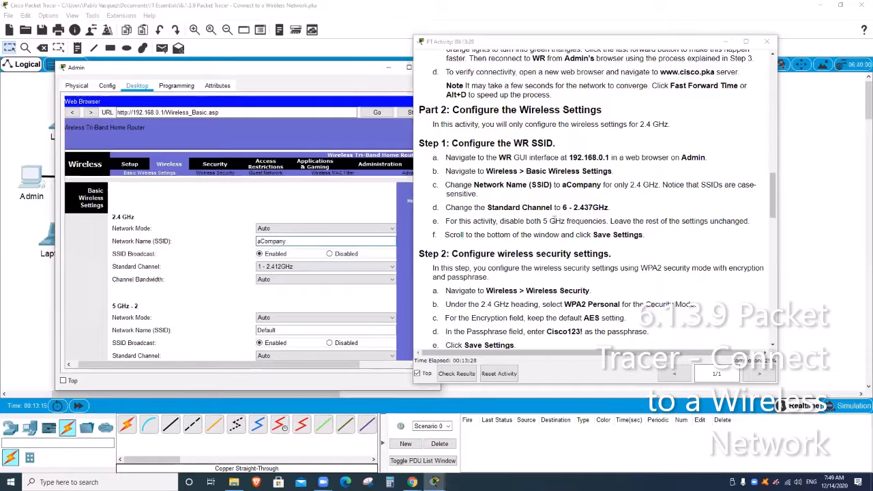
- Set the 2.4 GHz standard channel to 6 - 2.437GHz and save the settings
click(294, 267)
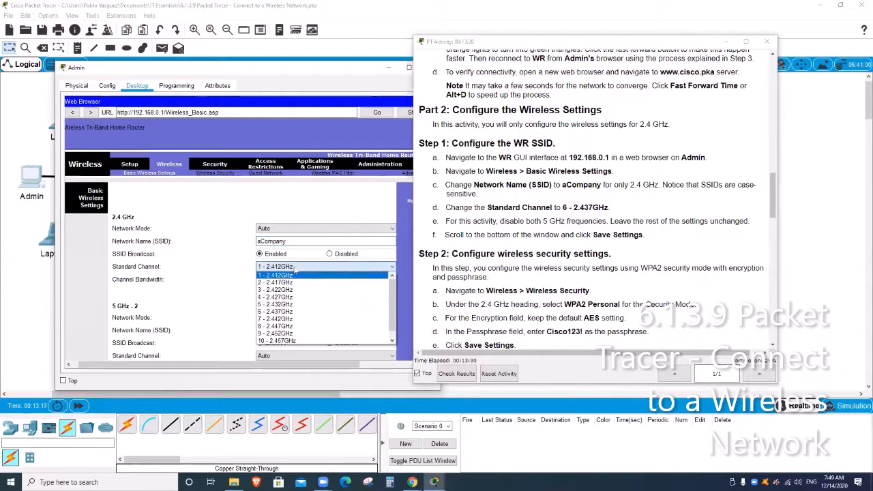
click(285, 311)
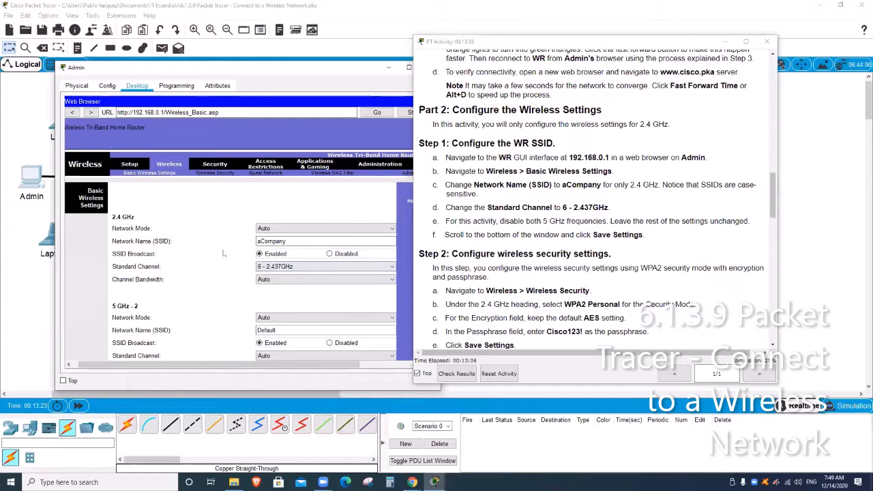
scroll(219, 251, down, 2)
scroll(218, 251, down, 8)
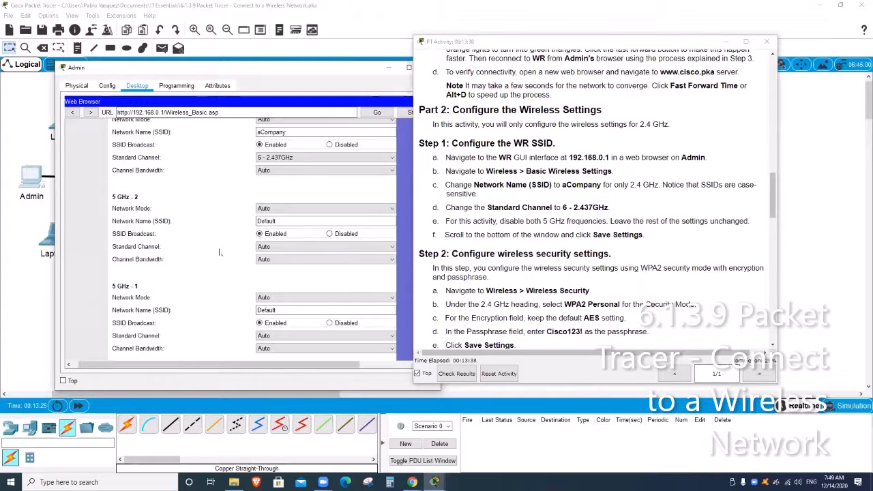
scroll(220, 258, down, 5)
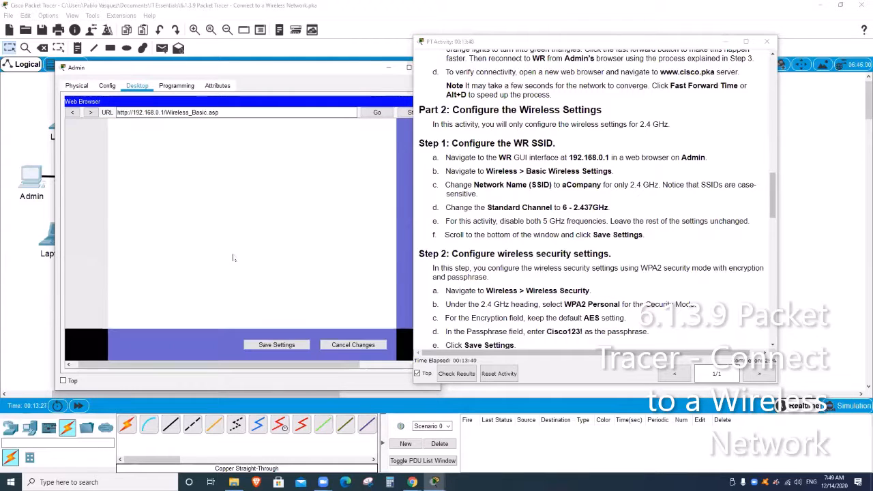
click(287, 346)
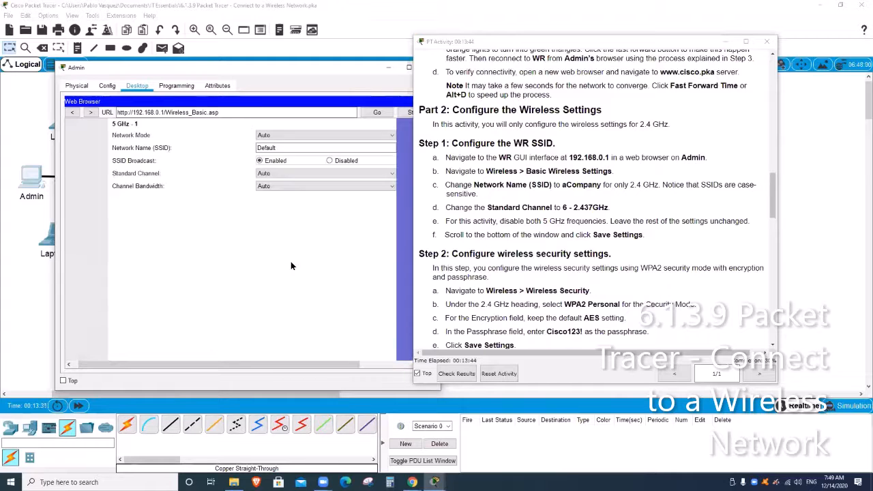
- Shift the instructions window aside and review the 5 GHz sections of the router page
scroll(291, 266, up, 2)
click(637, 239)
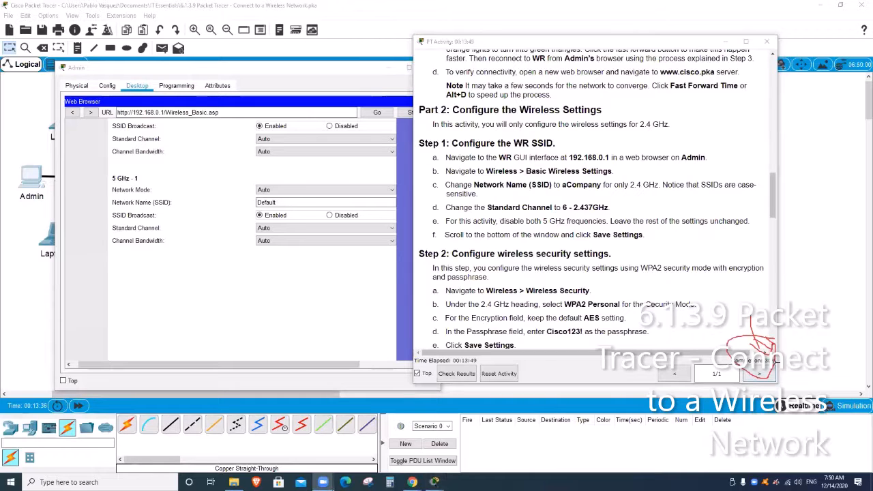
drag(745, 373, 773, 368)
click(572, 45)
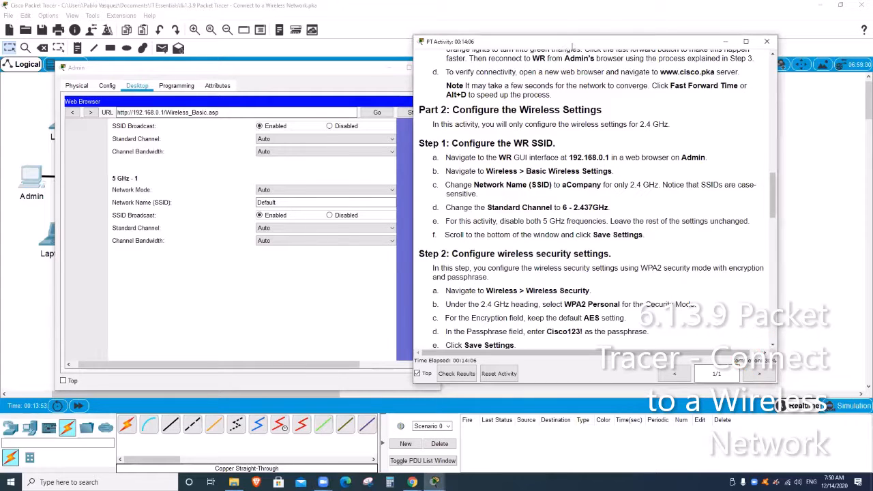
drag(572, 45, 612, 45)
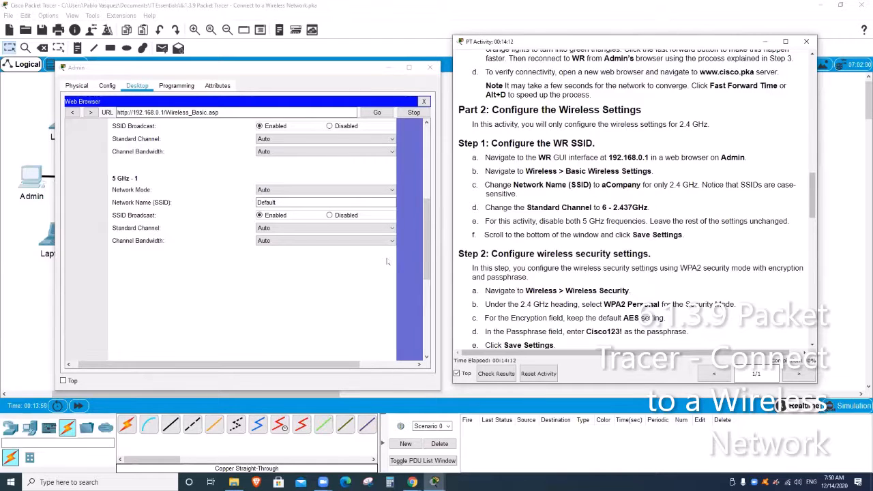
scroll(388, 260, up, 4)
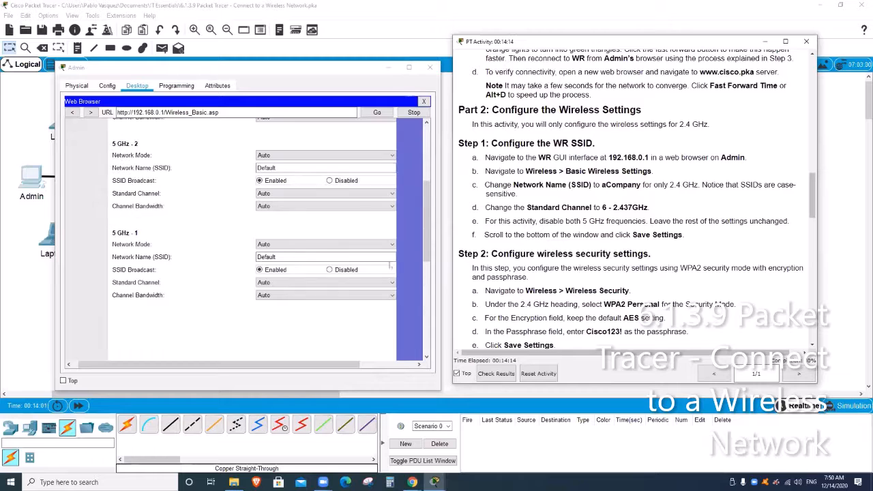
scroll(389, 265, up, 2)
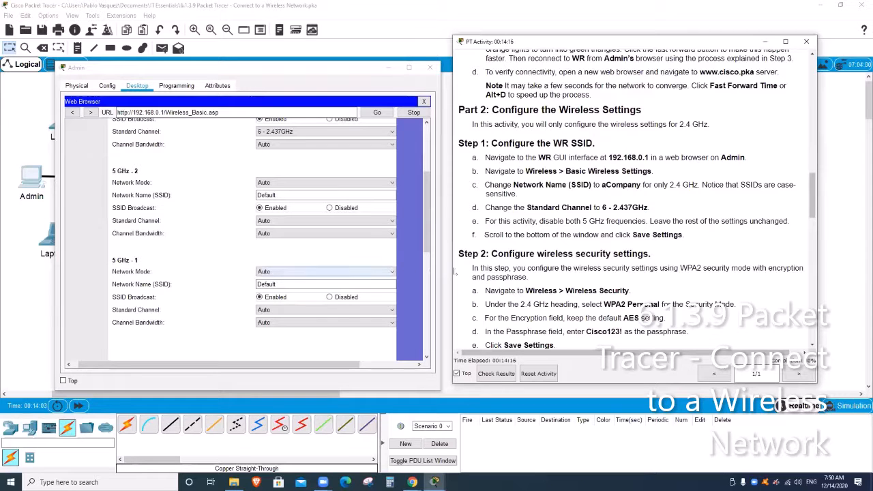
scroll(612, 285, down, 1)
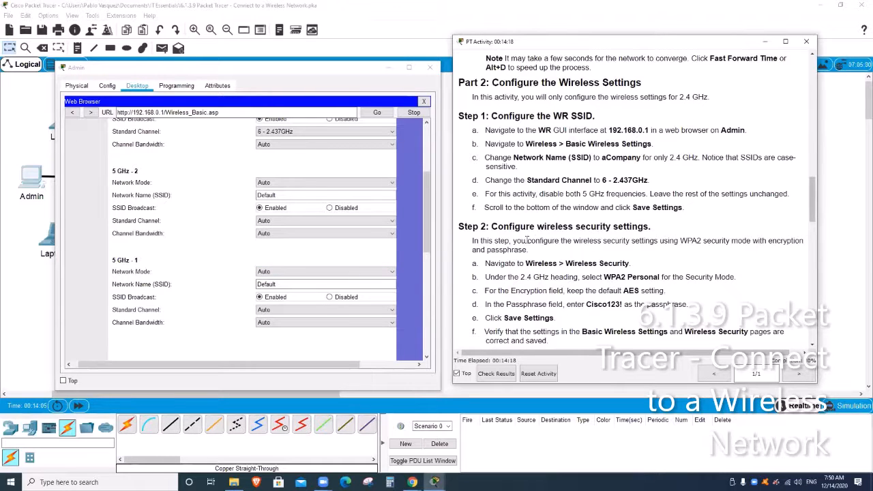
scroll(227, 249, up, 5)
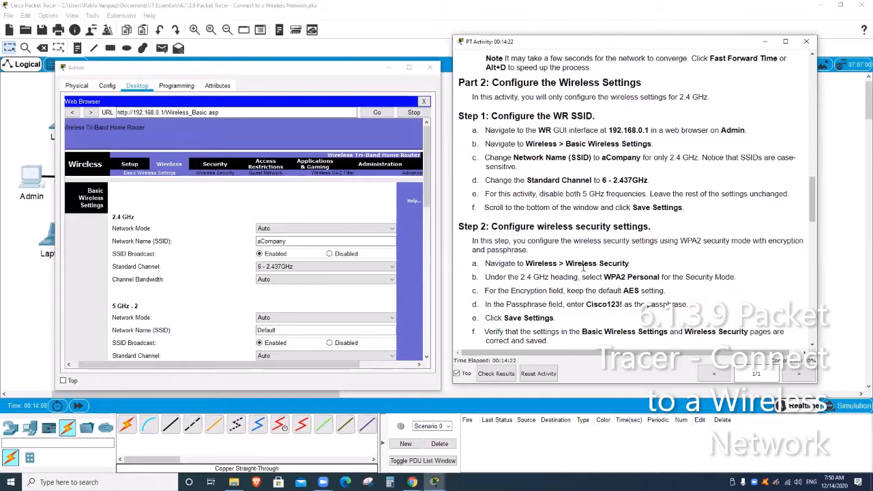
- Set 2.4 GHz Wireless Security to WPA2 Personal with AES, enter the lab passphrase, and scroll to Save Settings
click(223, 174)
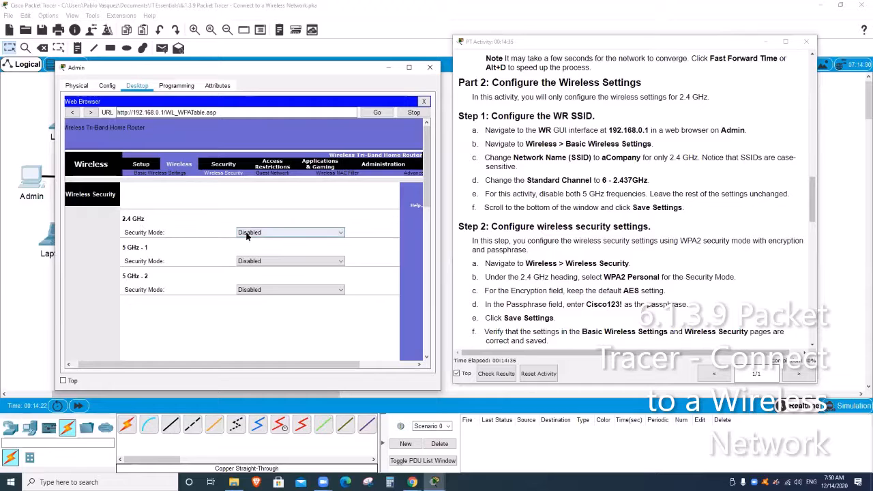
click(281, 235)
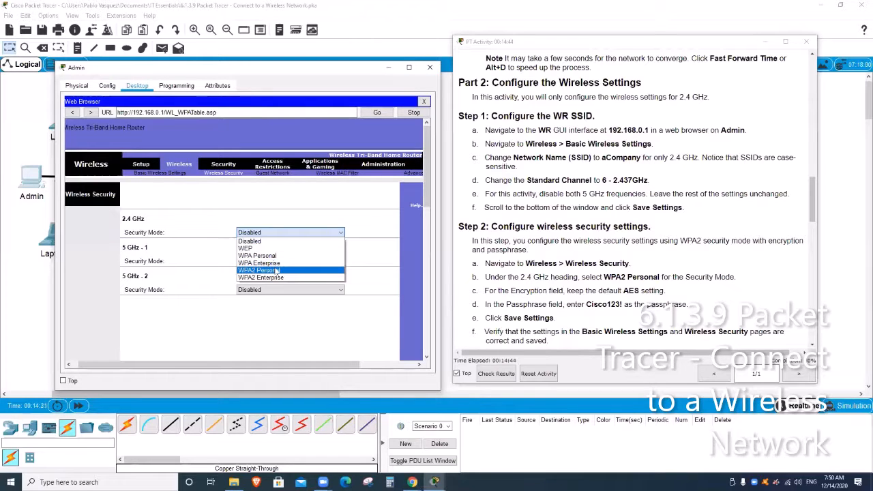
click(276, 271)
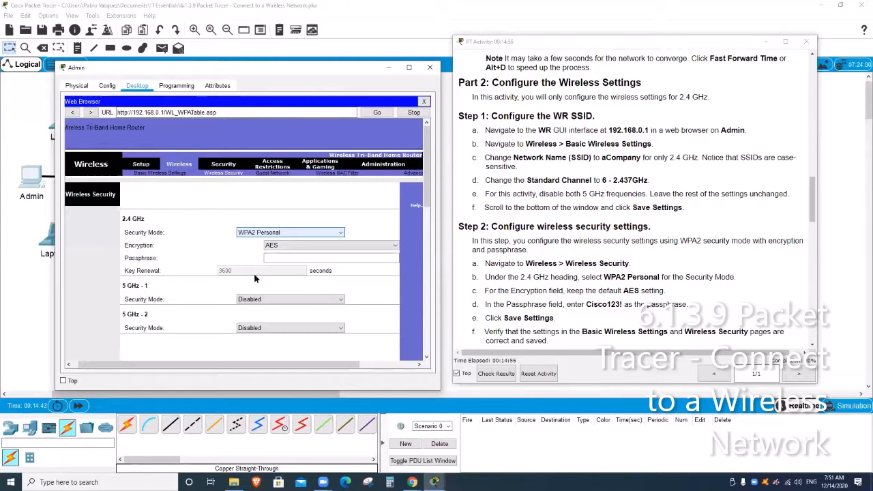
click(297, 259)
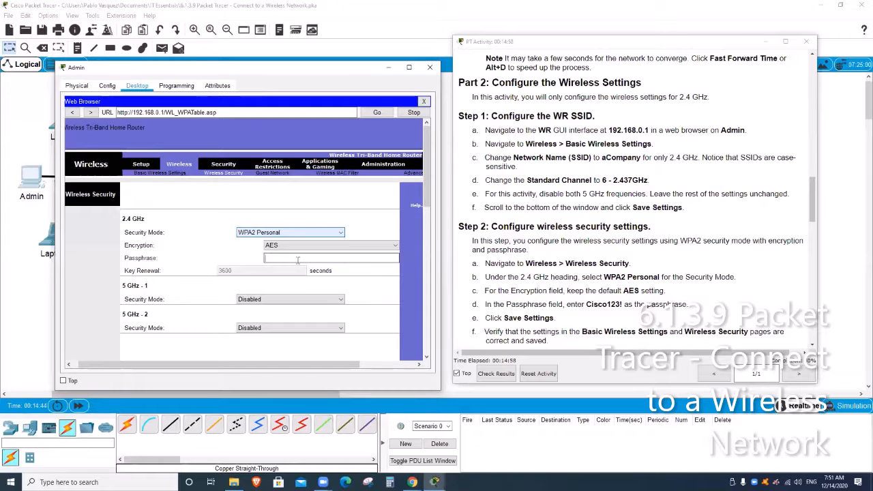
text(Cisco123!)
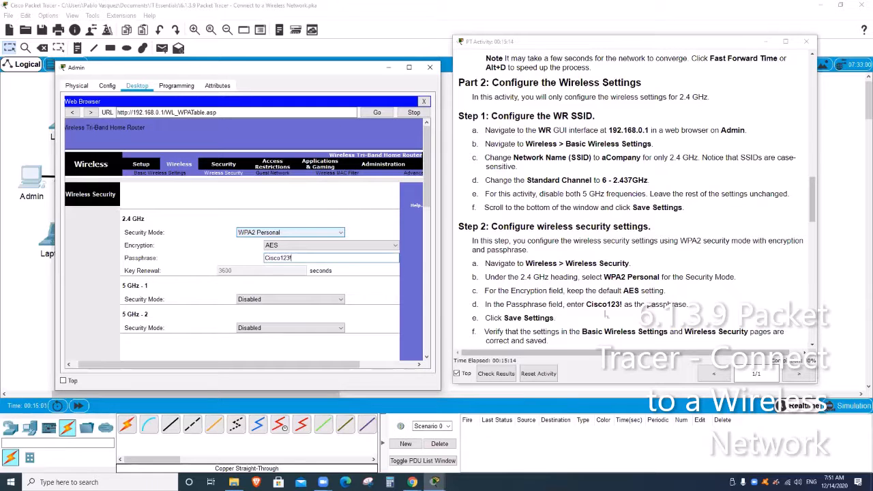
scroll(609, 308, down, 1)
scroll(323, 272, down, 5)
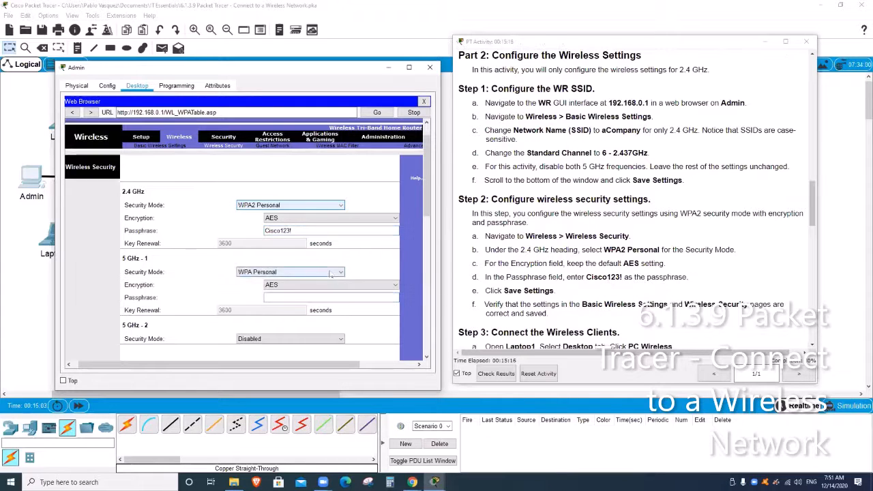
drag(427, 196, 428, 341)
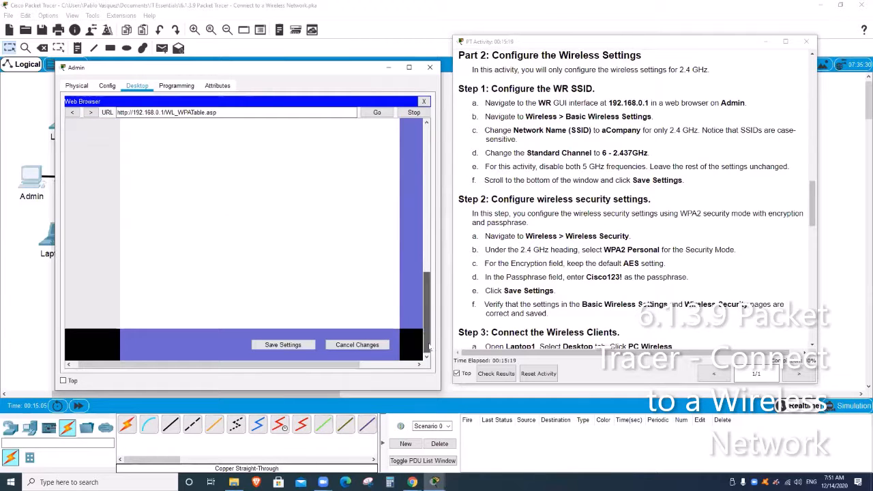
click(311, 345)
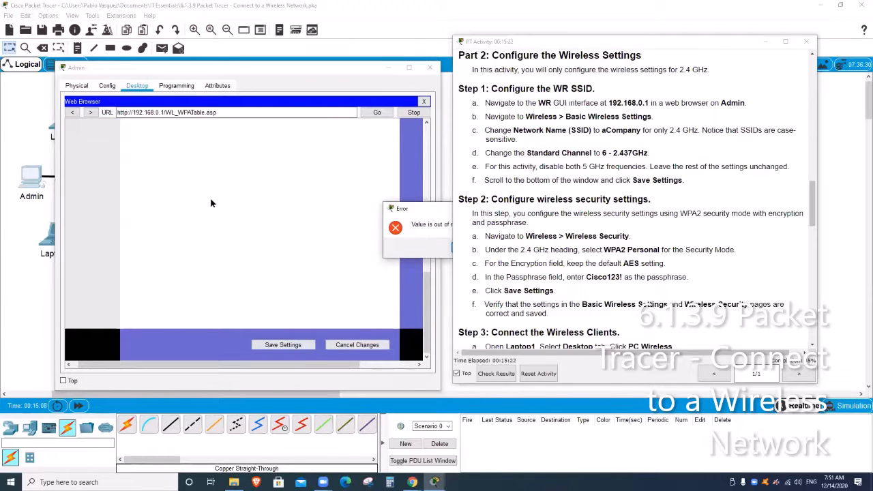
click(246, 236)
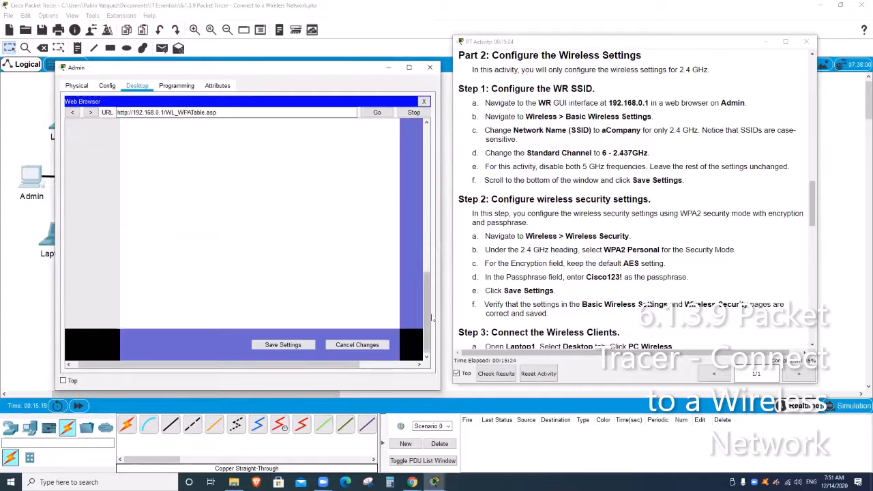
drag(427, 316, 434, 193)
click(335, 184)
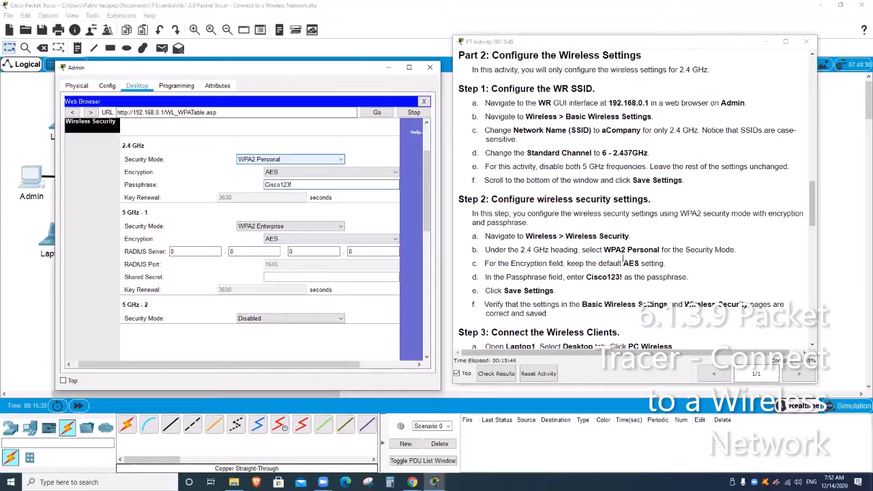
scroll(594, 274, down, 1)
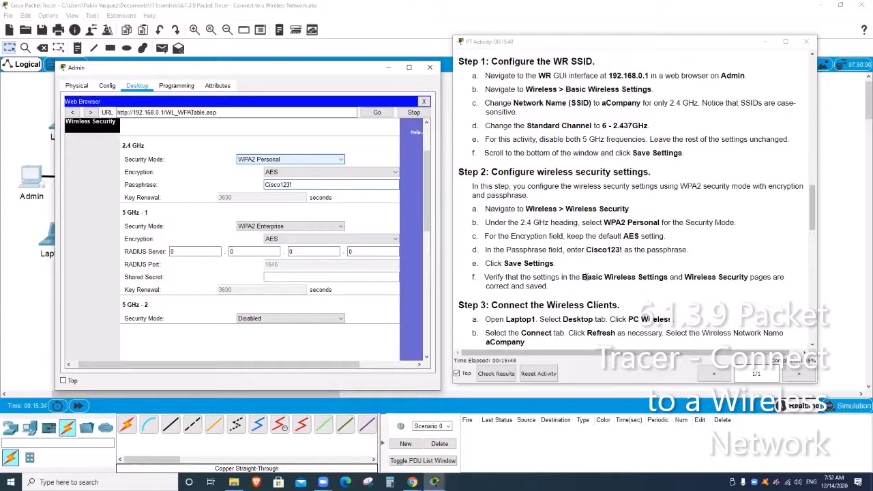
drag(427, 191, 429, 346)
click(283, 344)
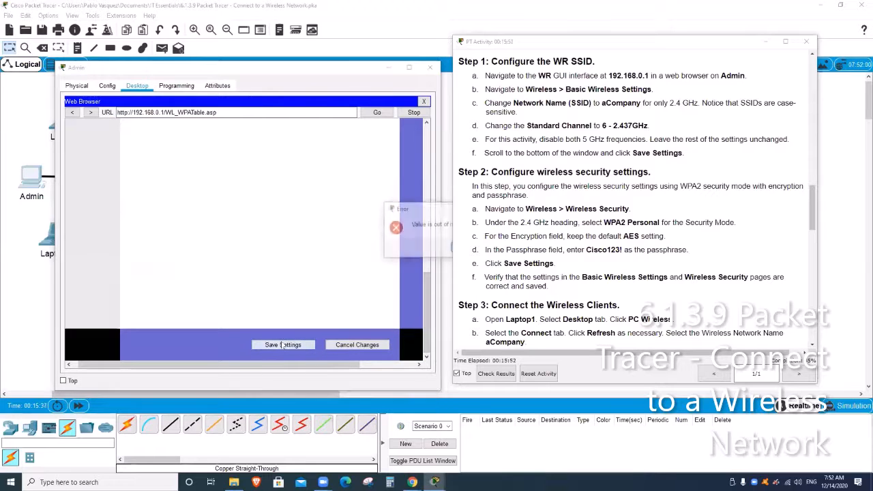
drag(436, 208, 297, 204)
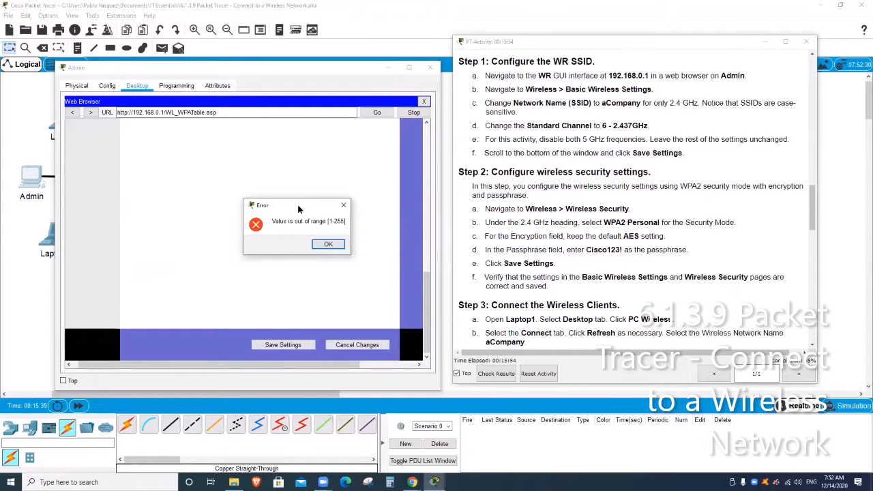
click(334, 244)
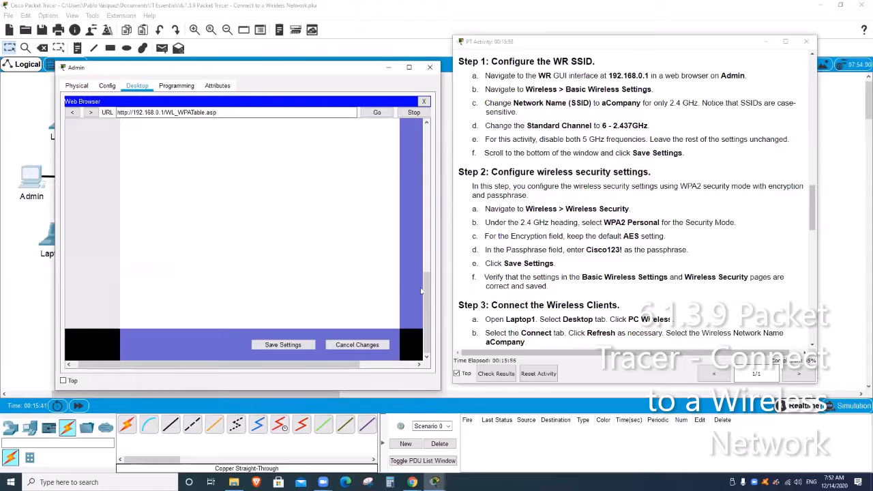
drag(426, 295, 445, 135)
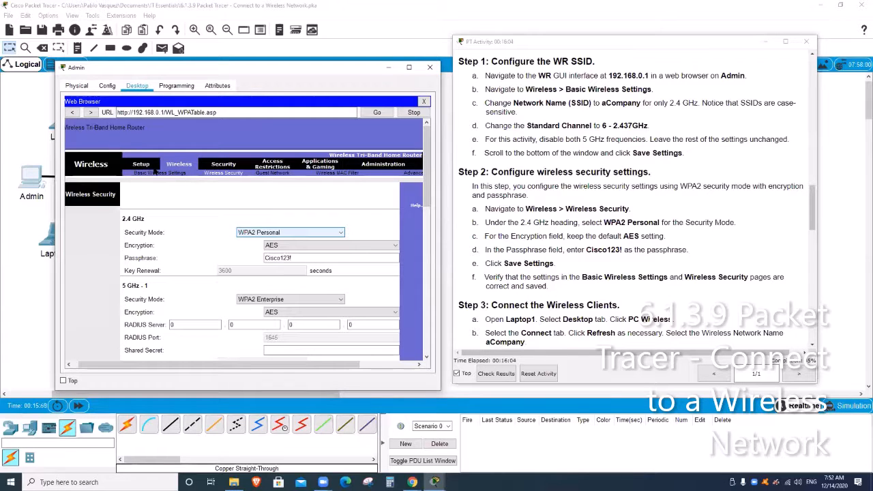
- Move through the Setup, Wireless and Security pages, then reload Wireless > Wireless Security
click(141, 165)
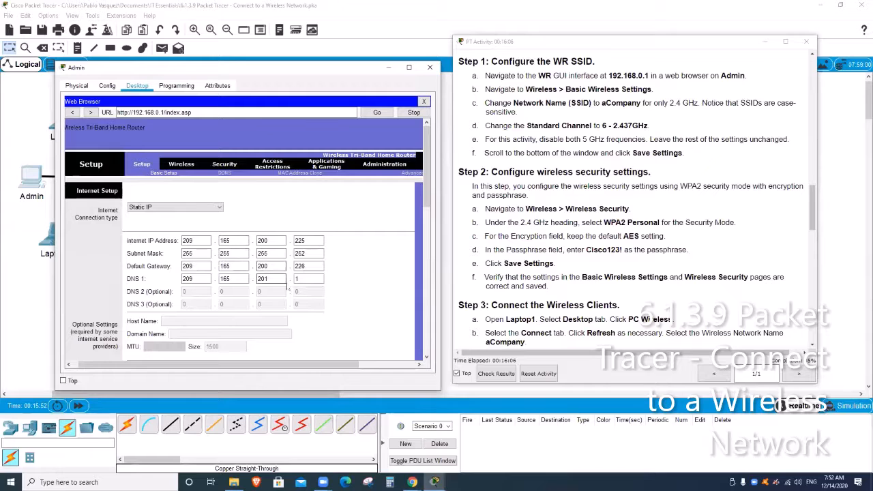
click(295, 281)
click(182, 164)
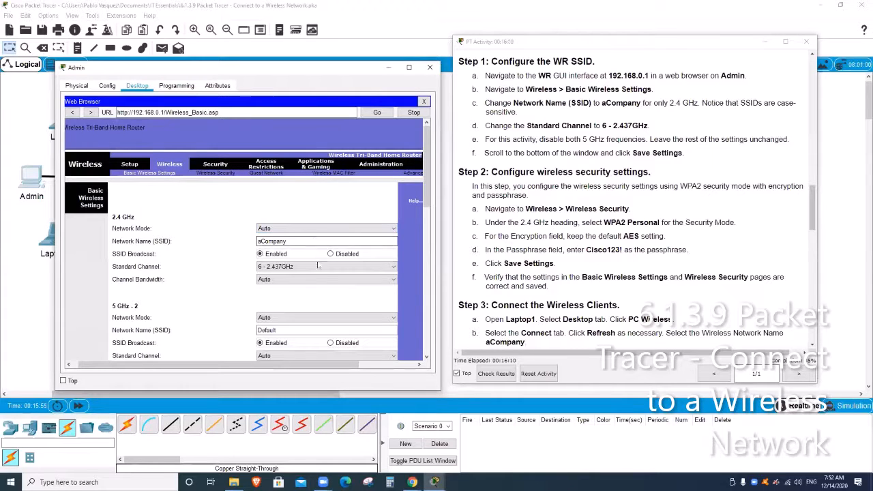
click(217, 165)
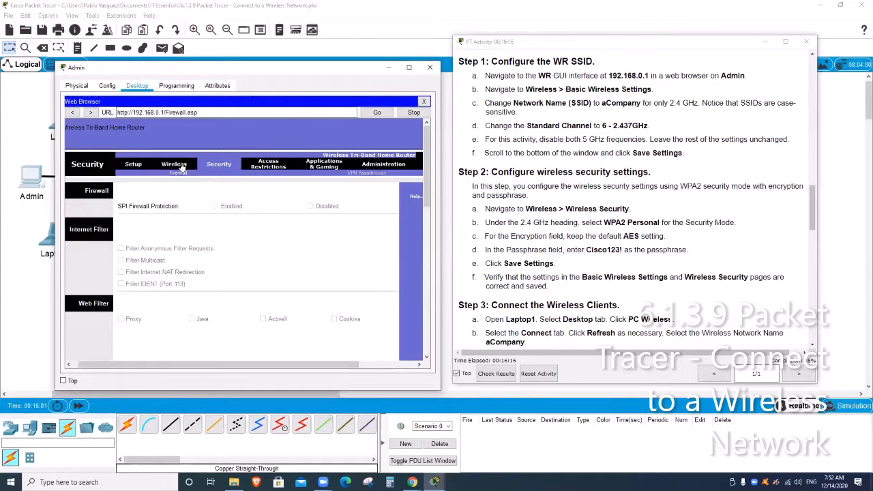
click(182, 166)
click(225, 174)
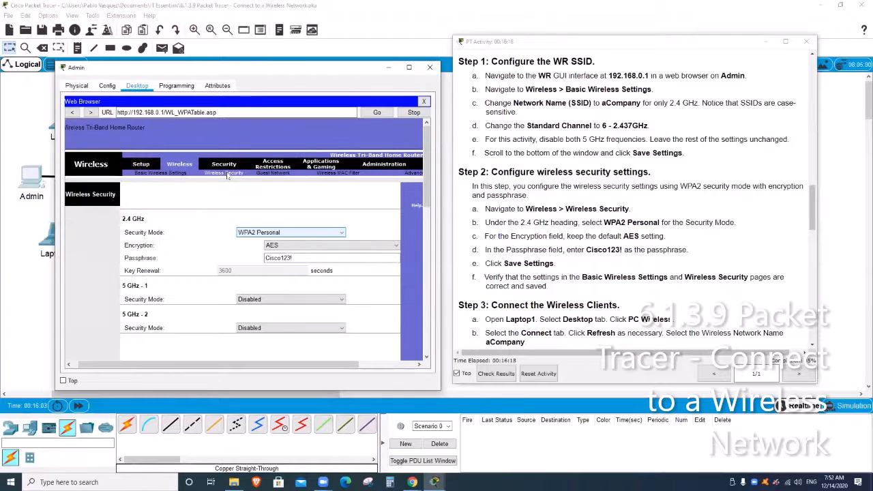
- Review the 2.4 GHz encryption choices and retype the lab passphrase
click(327, 257)
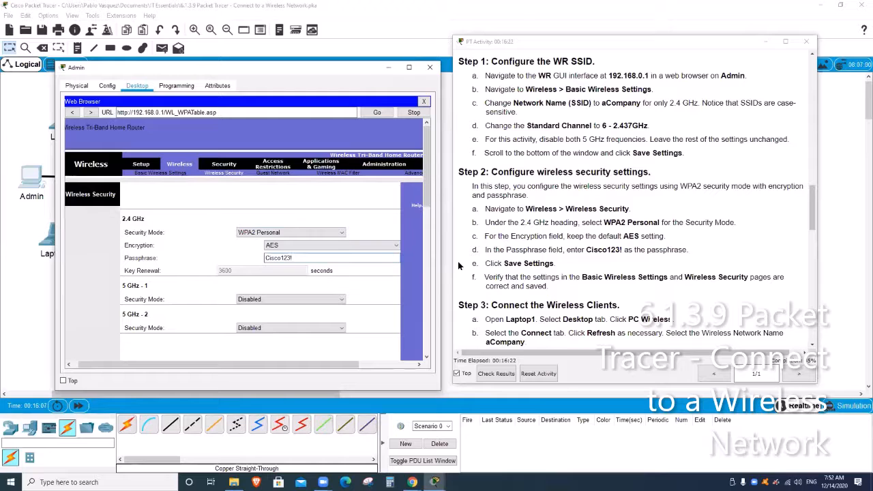
click(352, 247)
click(351, 251)
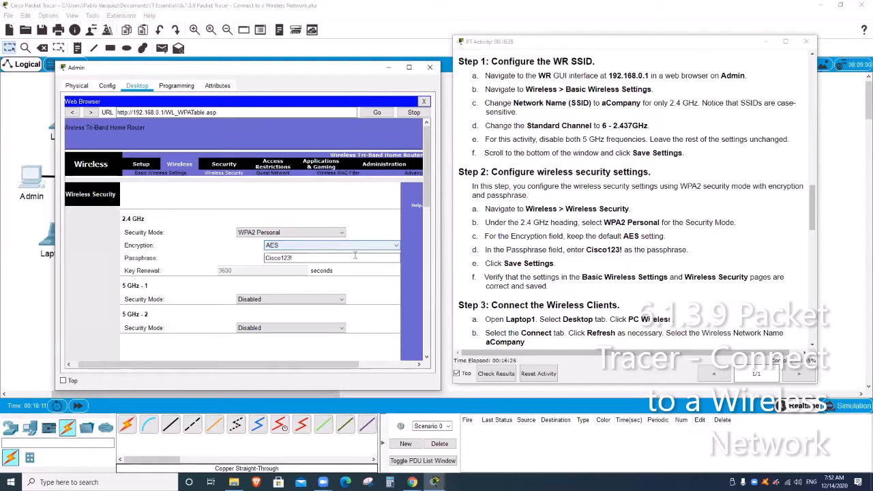
triple_click(338, 258)
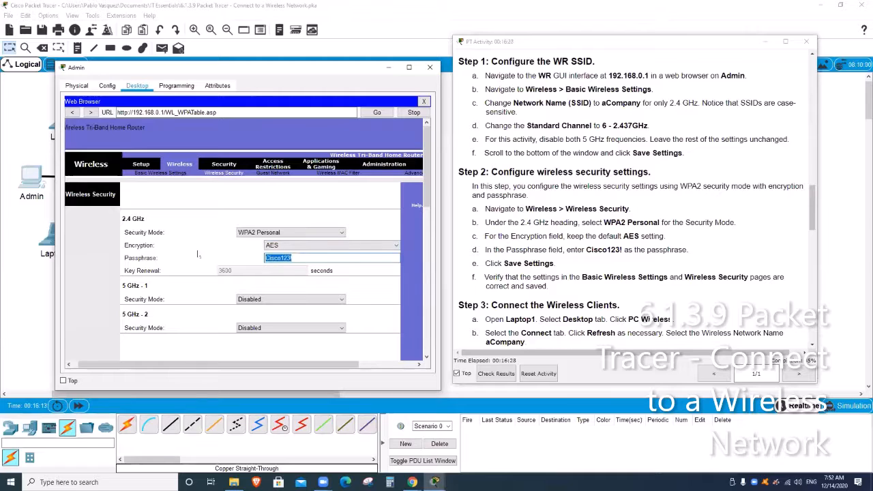
text(Cisco123)
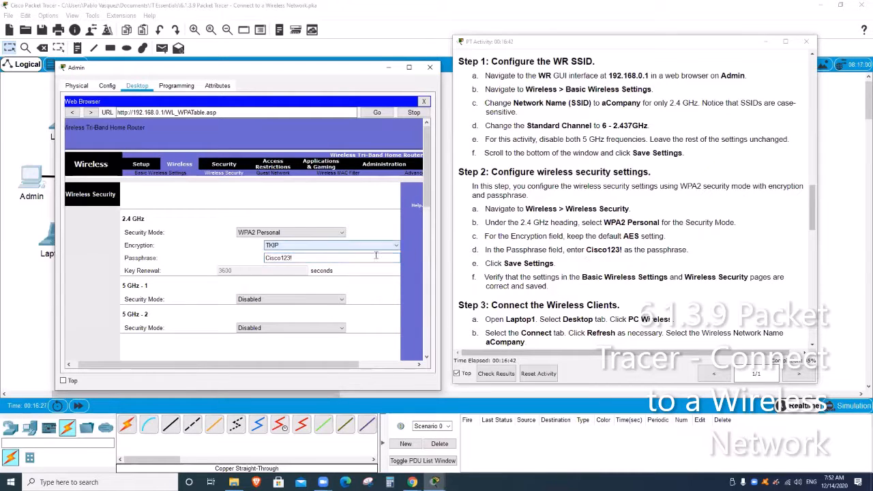
- Save the 2.4 GHz wireless security settings
scroll(374, 316, down, 10)
scroll(374, 317, down, 3)
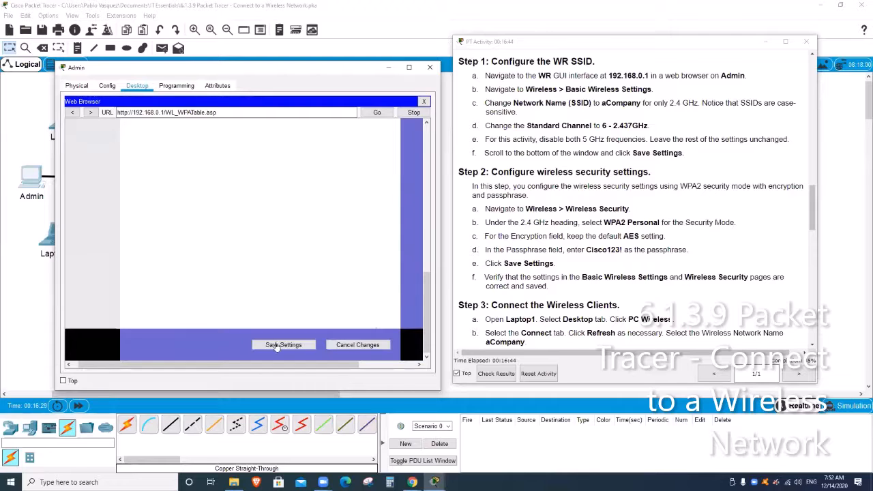
click(276, 346)
scroll(303, 297, up, 5)
scroll(303, 299, up, 3)
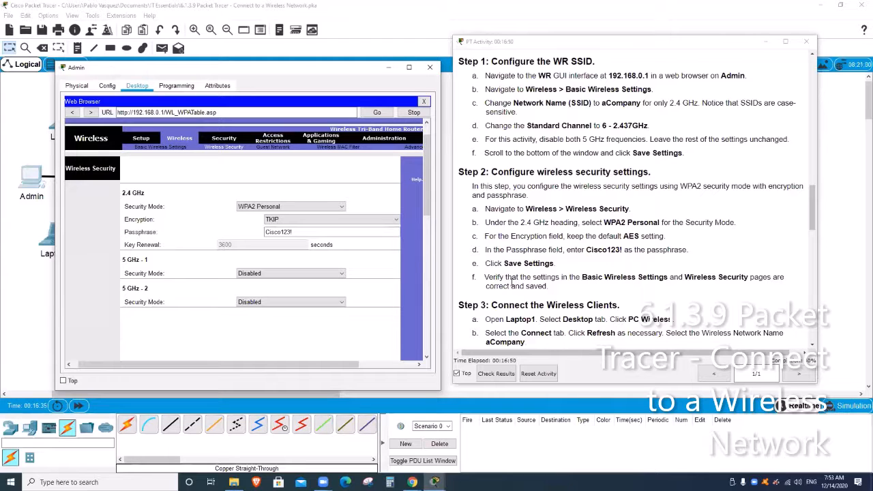
- Set the 2.4 GHz encryption back to AES and save the settings again
click(368, 222)
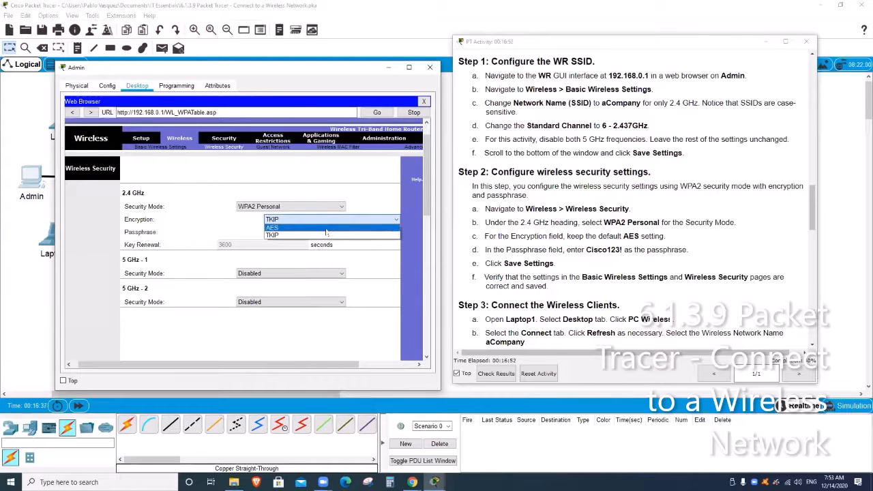
click(326, 229)
scroll(326, 232, down, 10)
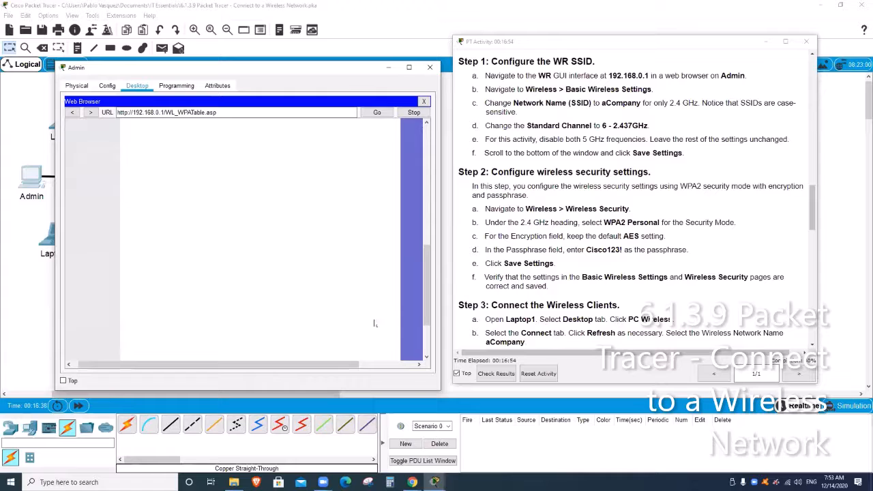
click(292, 345)
scroll(322, 294, up, 1)
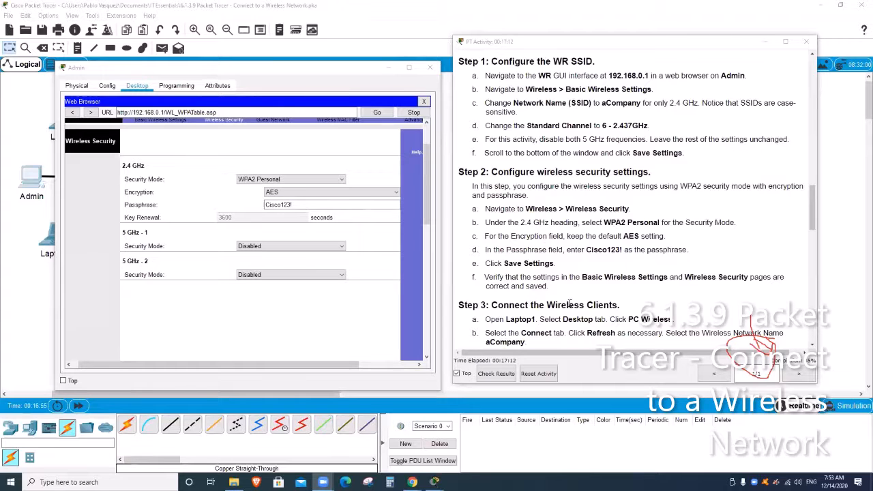
click(460, 376)
scroll(572, 235, down, 3)
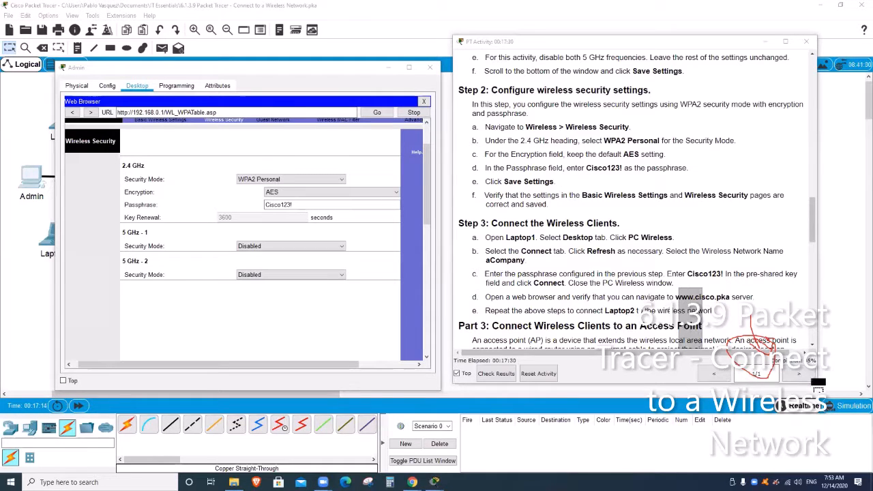
drag(771, 343, 823, 345)
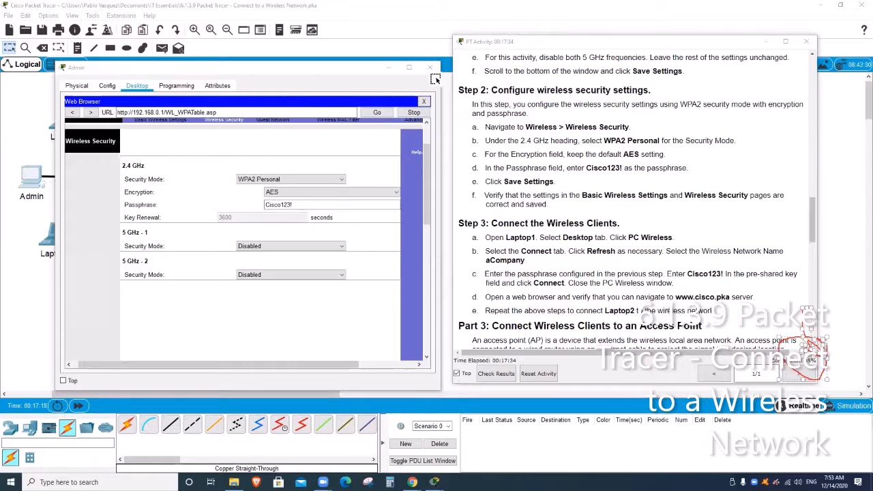
click(598, 217)
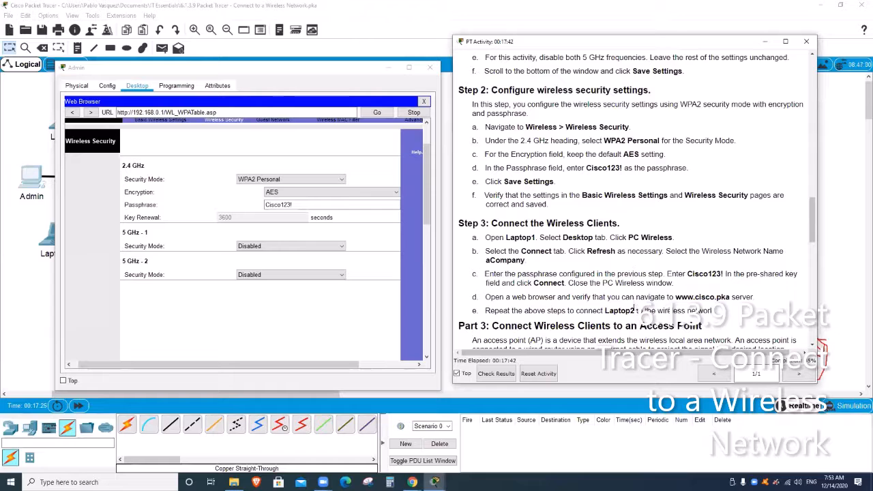
scroll(618, 279, down, 5)
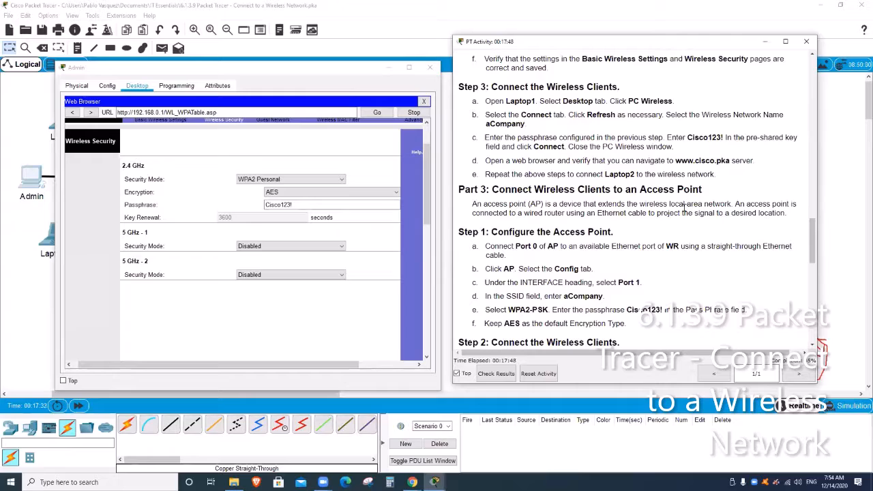
scroll(684, 208, down, 20)
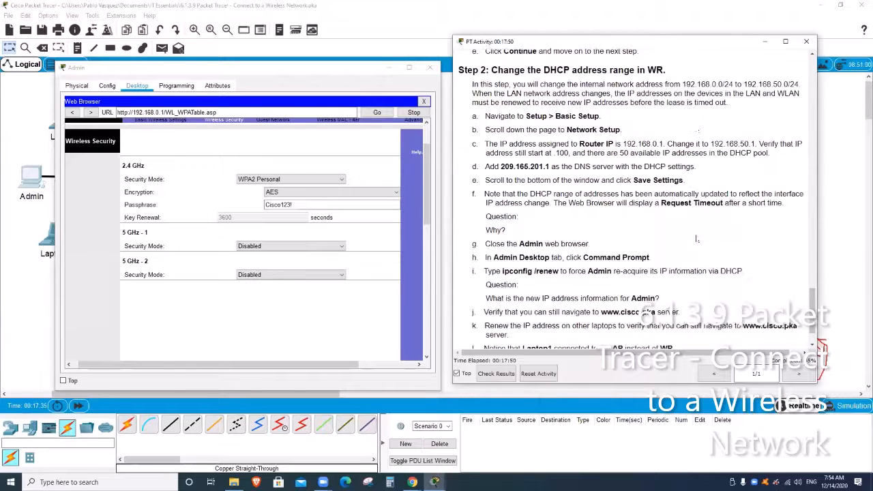
scroll(697, 238, up, 12)
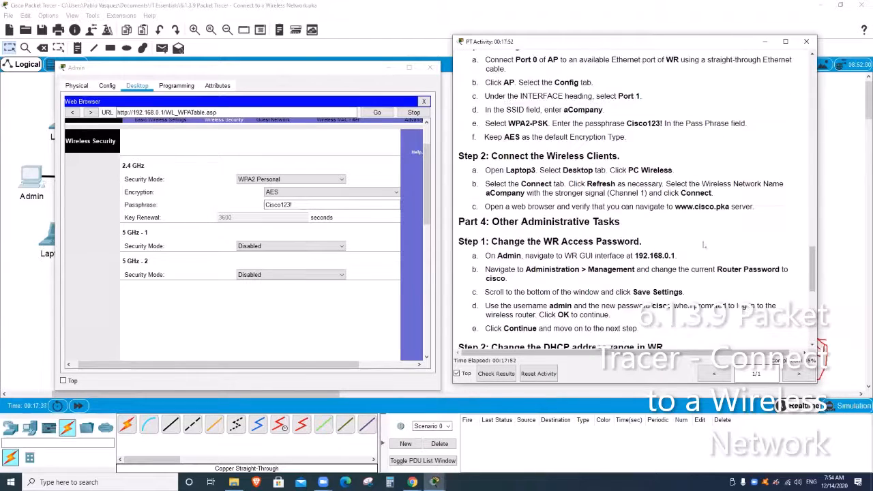
scroll(703, 240, up, 1)
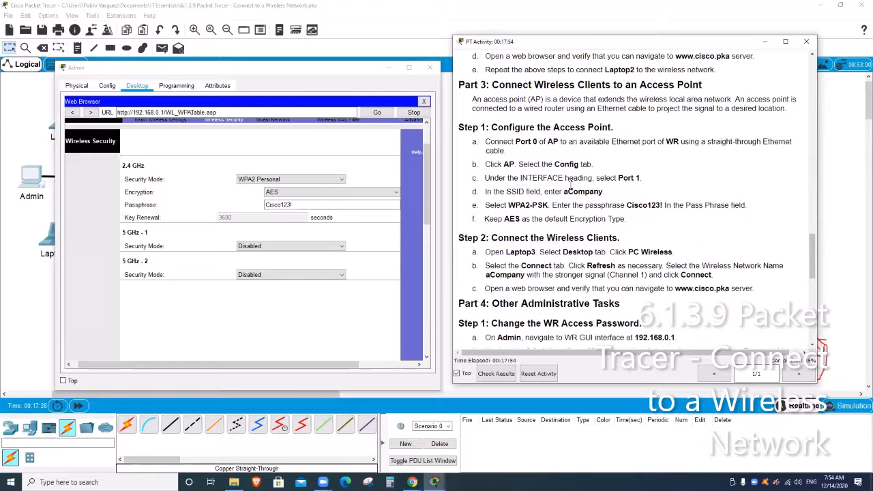
scroll(555, 163, up, 2)
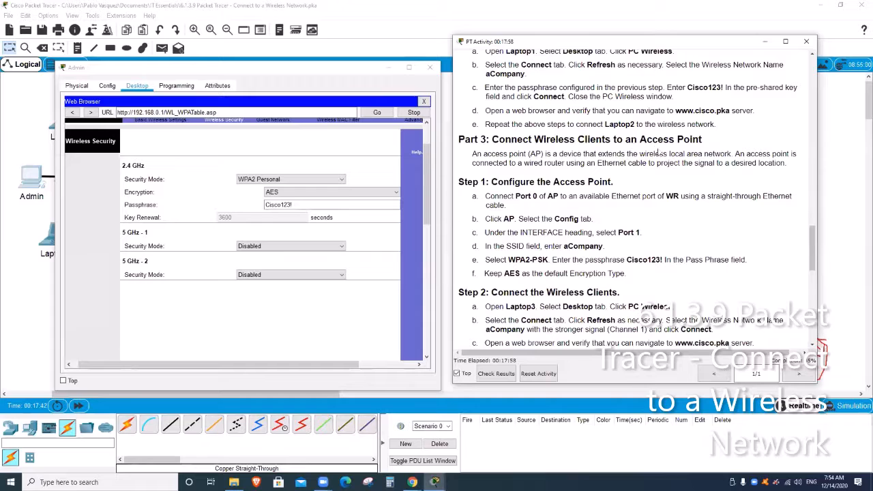
click(431, 69)
- Close Admin, cable AP Port 0 to WR GigabitEthernet 2 with copper straight-through, and fast-forward time
click(431, 69)
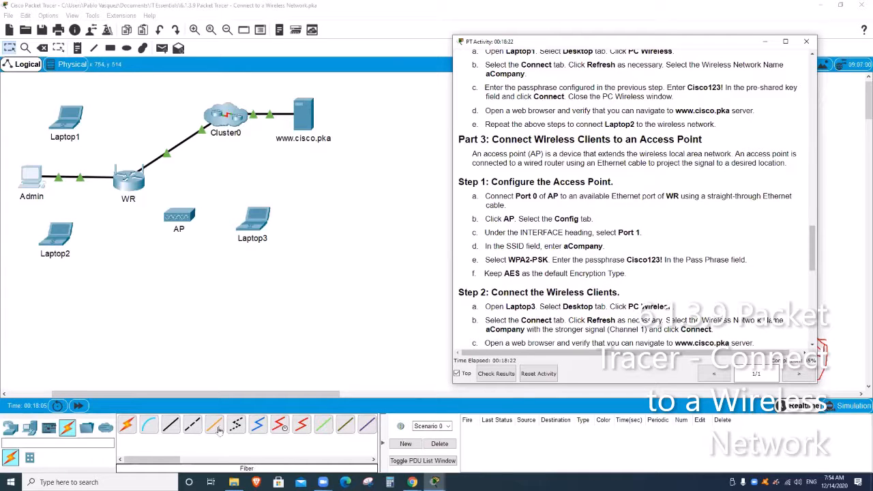
click(170, 425)
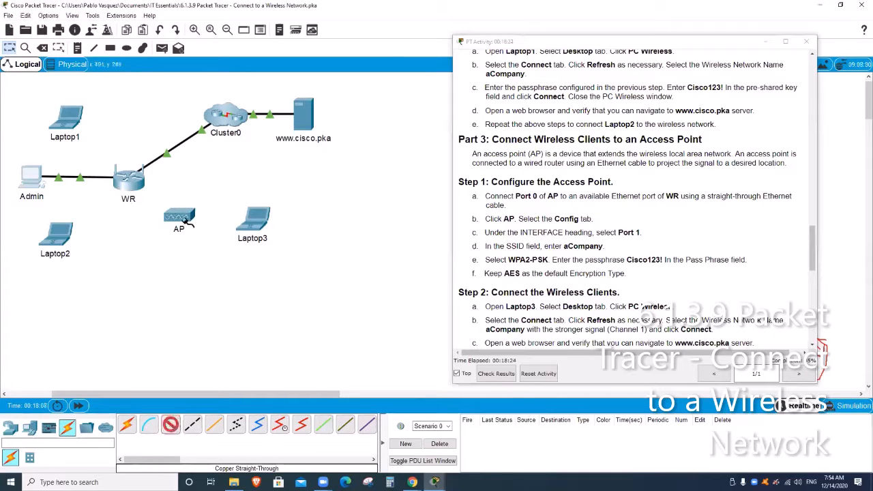
click(183, 218)
click(201, 223)
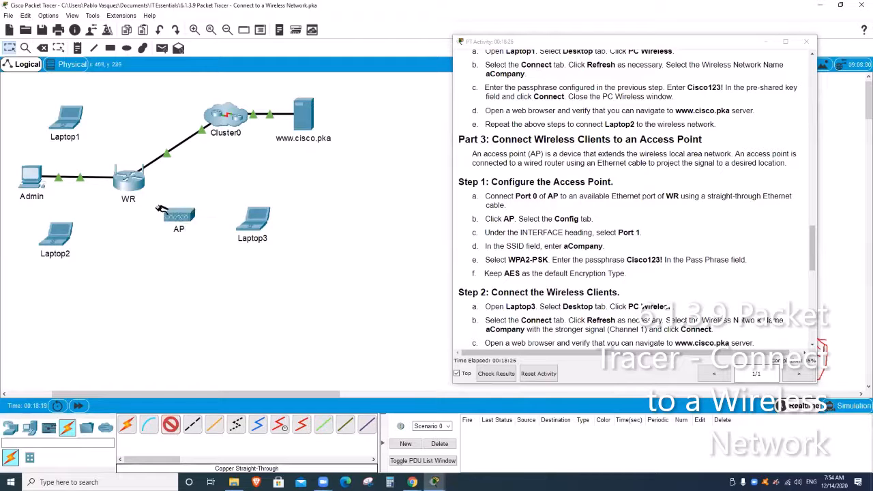
click(137, 184)
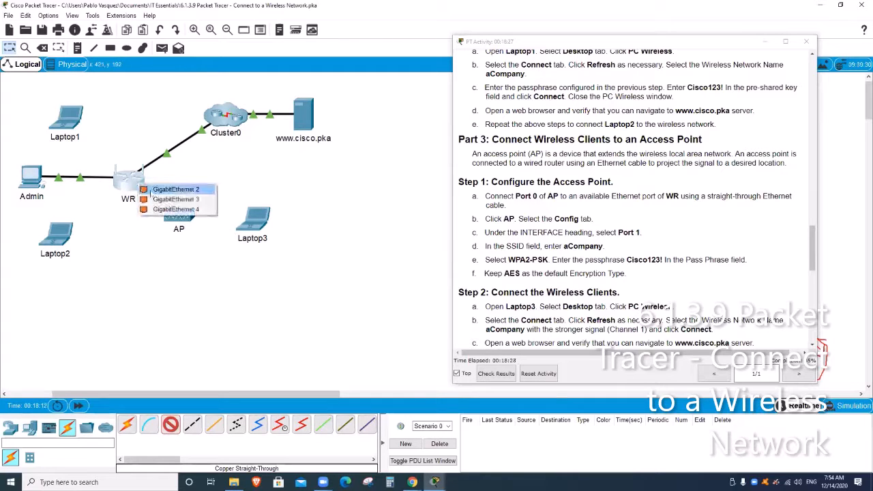
click(175, 190)
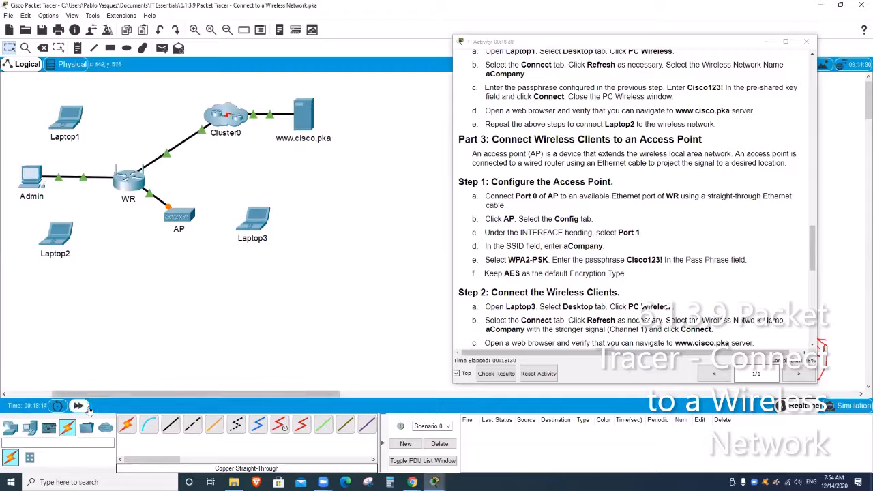
click(79, 406)
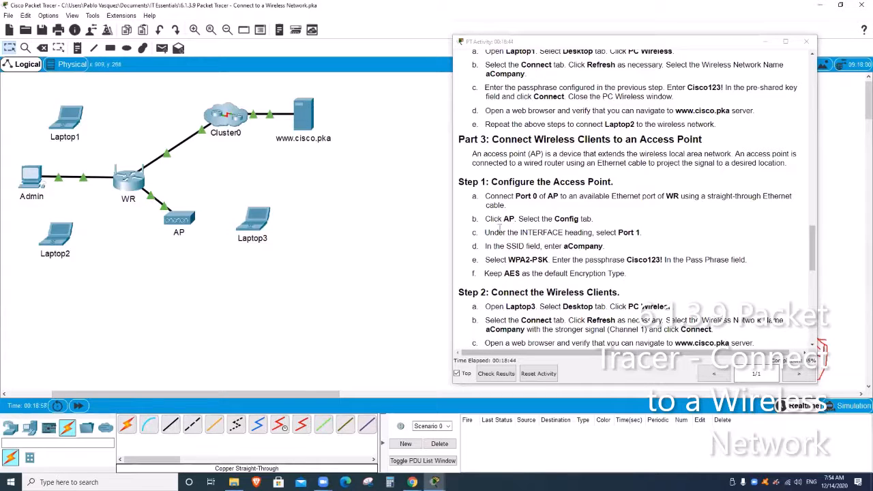
- Open the AP's Config > Port 1 interface page and widen its window
click(190, 226)
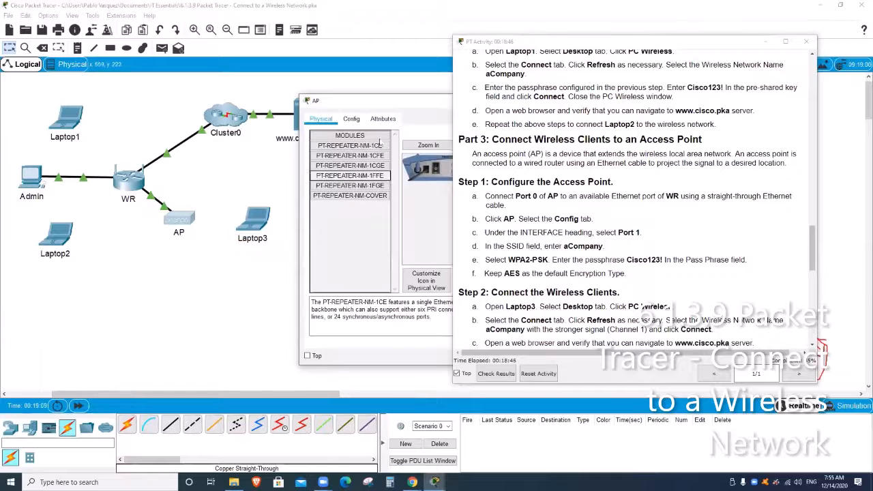
drag(398, 103, 136, 89)
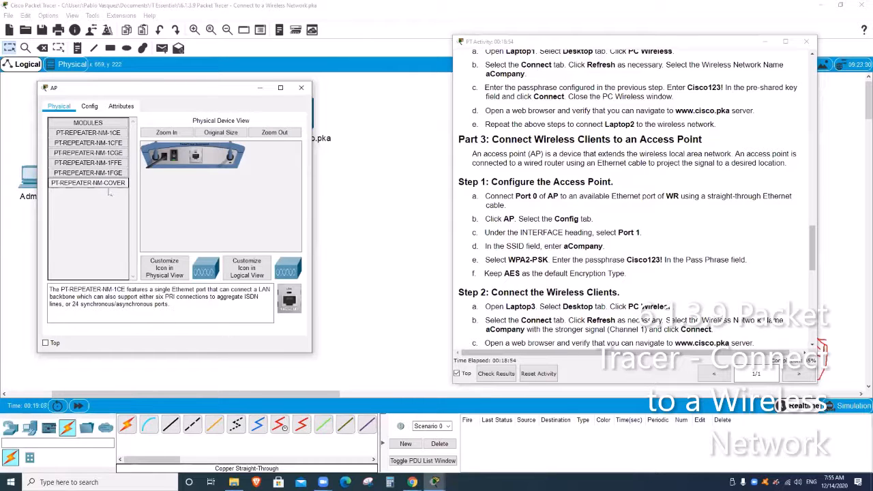
click(90, 107)
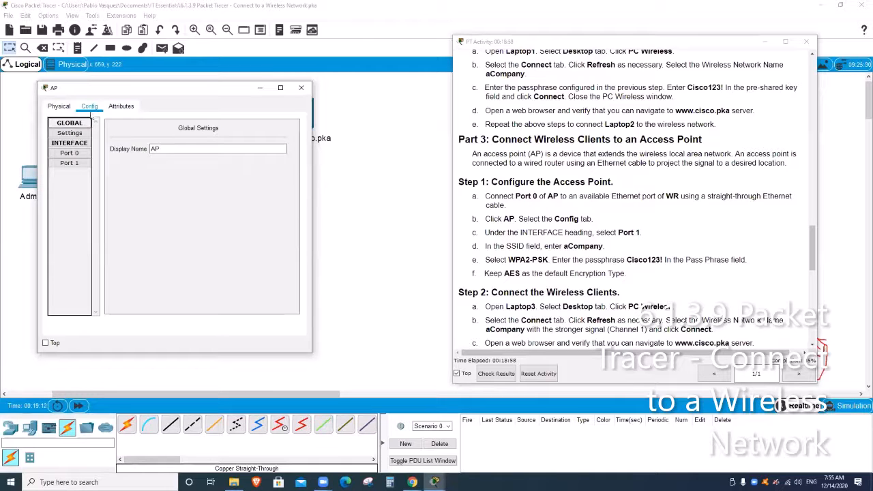
click(71, 163)
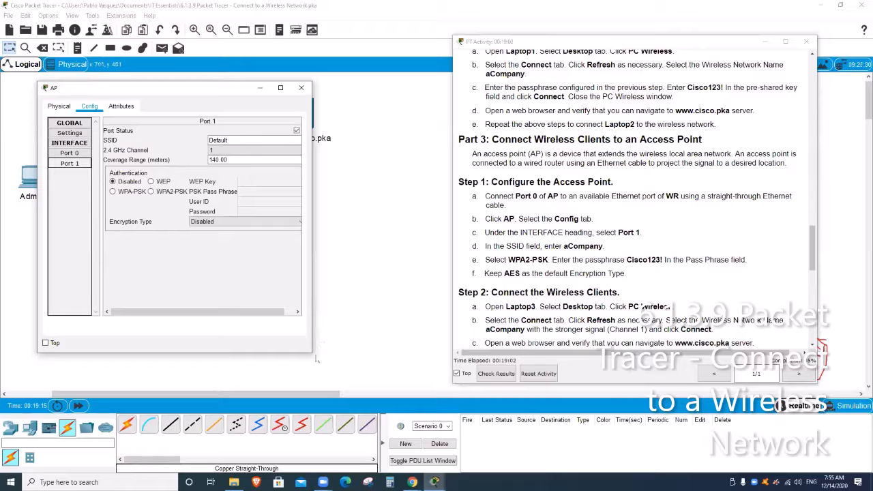
drag(312, 353, 383, 355)
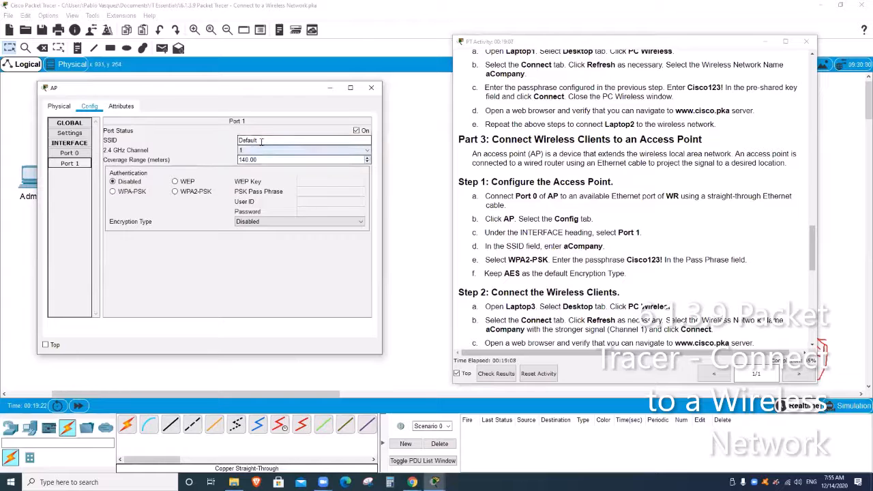
- Change AP Port 1 SSID to aCompany with WPA2-PSK and the lab passphrase, then close the window
drag(259, 140, 197, 141)
text(a)
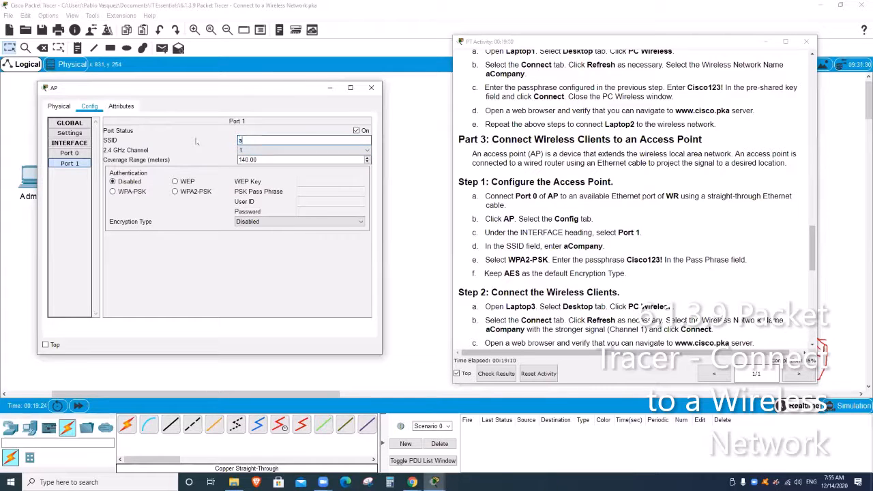
text(Company)
click(176, 192)
click(310, 192)
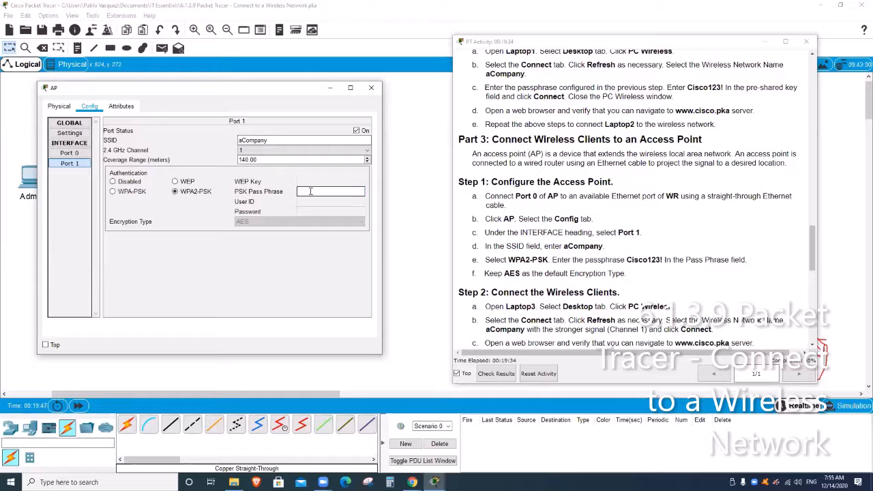
text(Cisco123!)
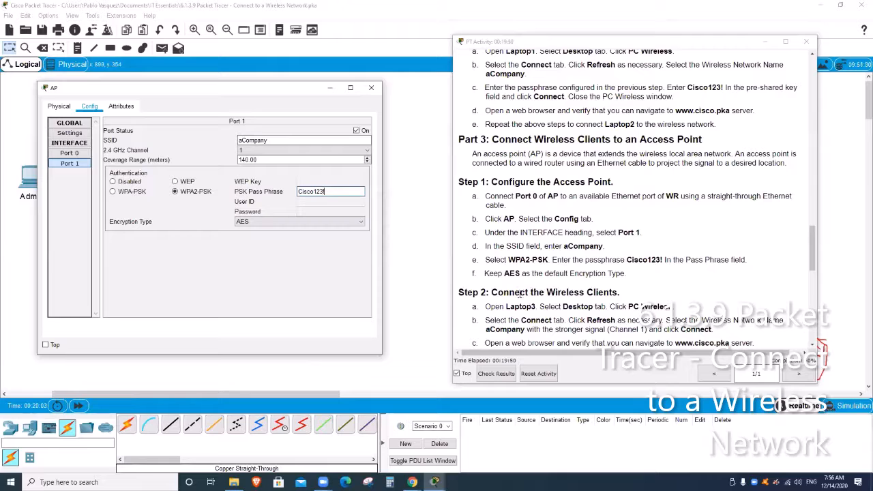
scroll(610, 273, down, 2)
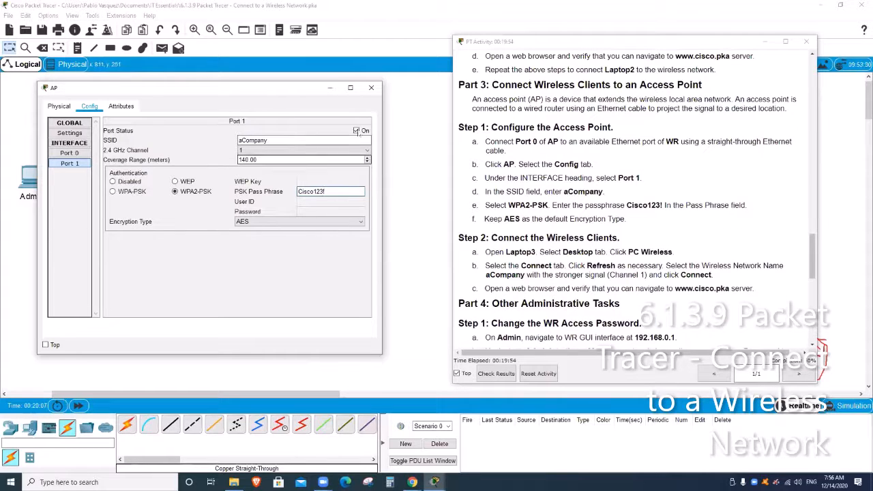
click(373, 89)
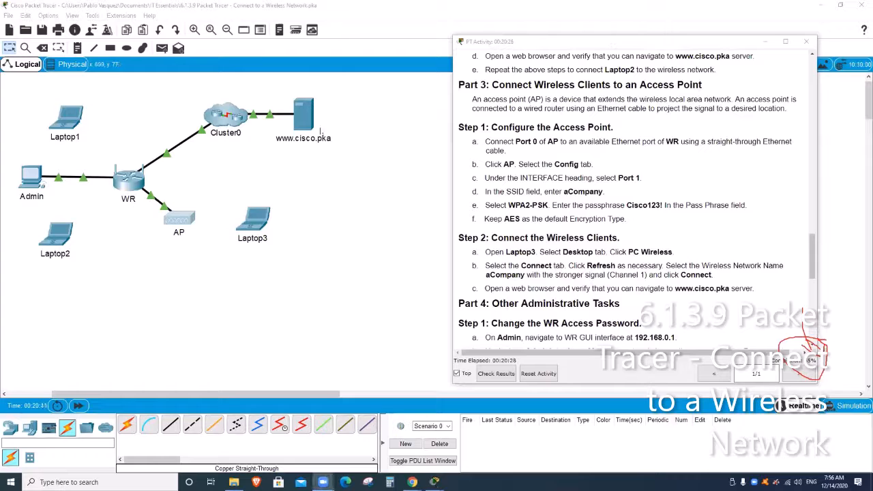
- Launch the PC Wireless app on Laptop3 and enlarge its monitor window
click(259, 227)
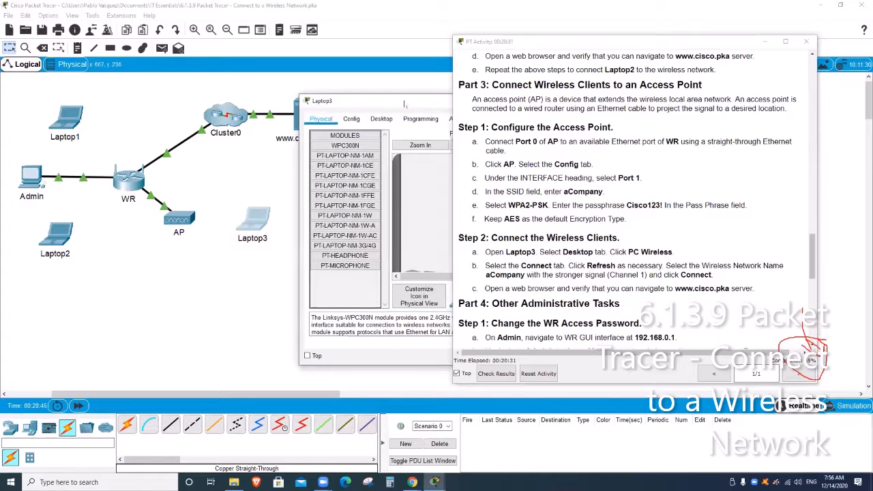
drag(403, 104, 229, 101)
click(207, 117)
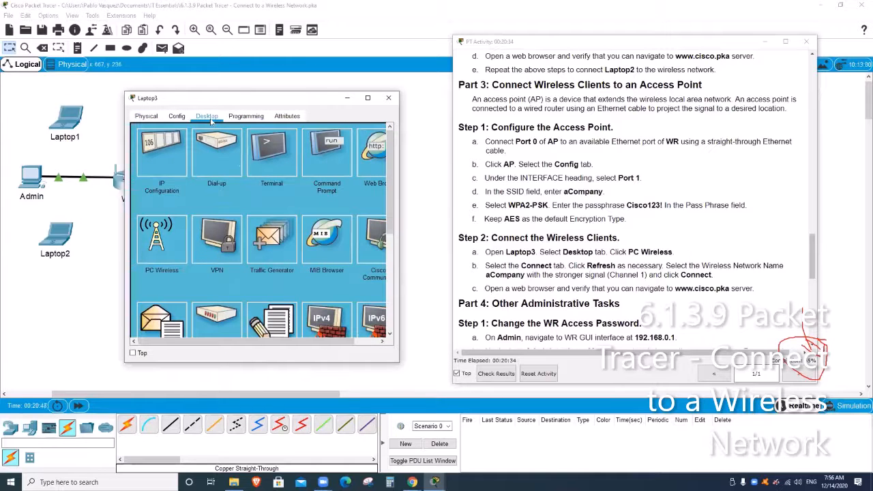
click(162, 239)
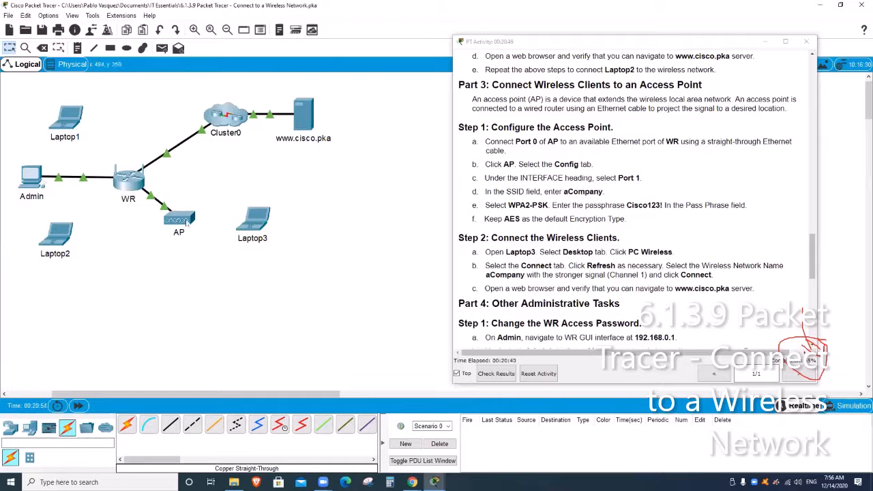
click(253, 220)
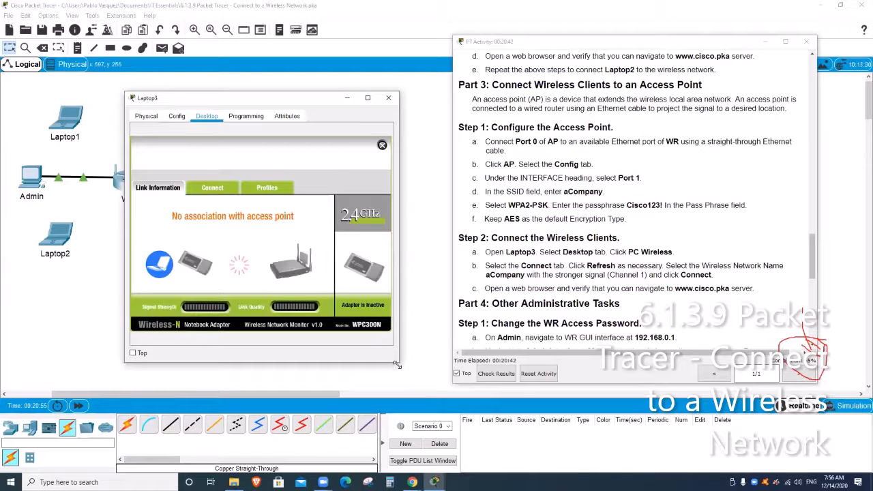
drag(397, 365, 455, 384)
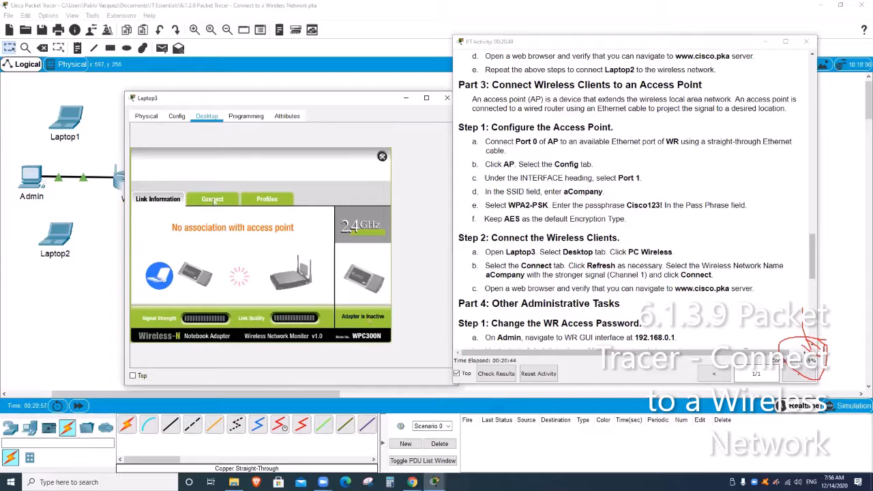
- Connect Laptop3 to the aCompany network using the pre-shared key, then close the wireless monitor
click(212, 198)
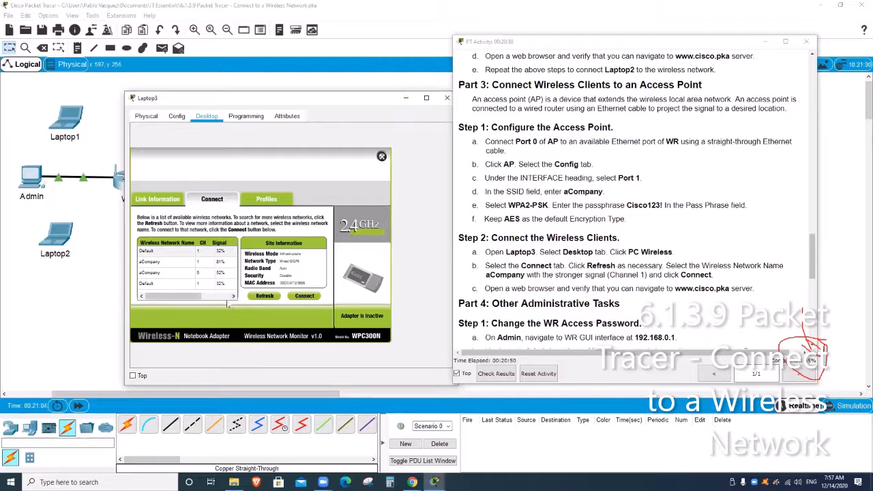
click(173, 275)
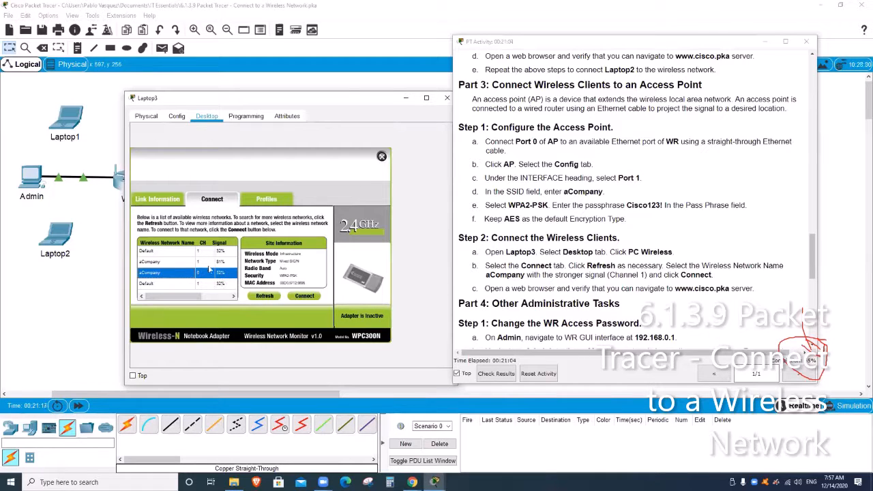
click(307, 297)
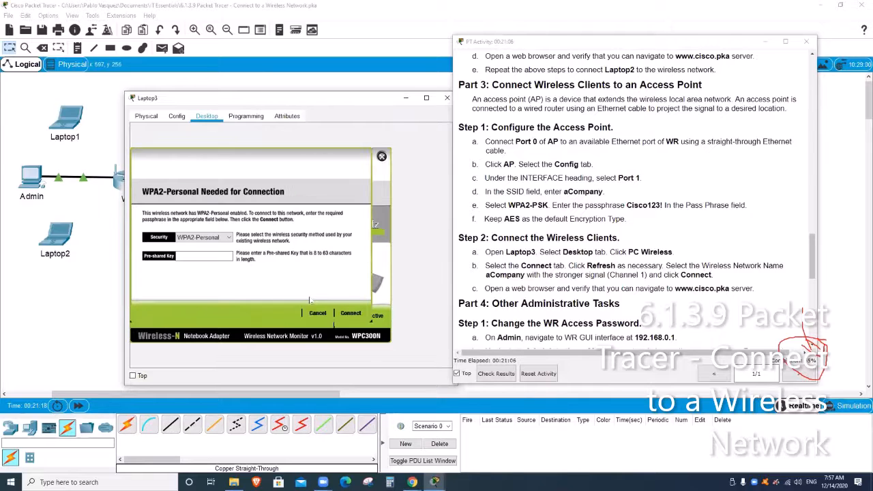
click(202, 257)
text(Cisco123!)
click(351, 313)
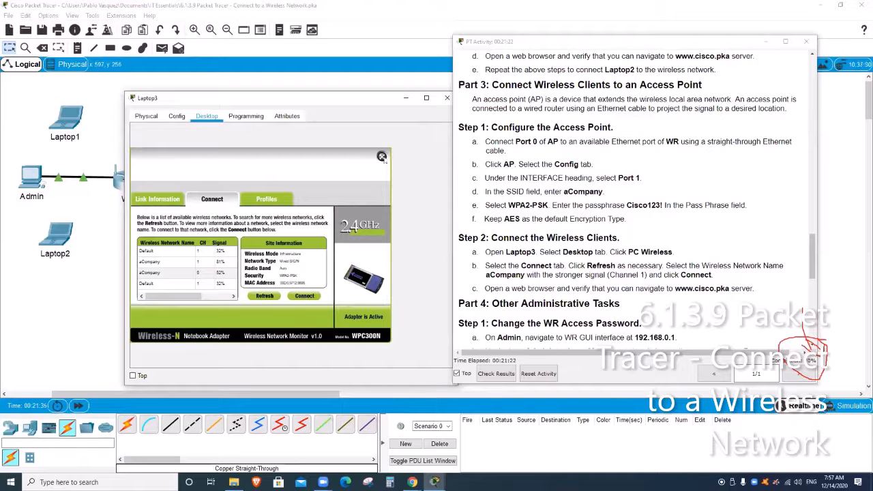
click(381, 157)
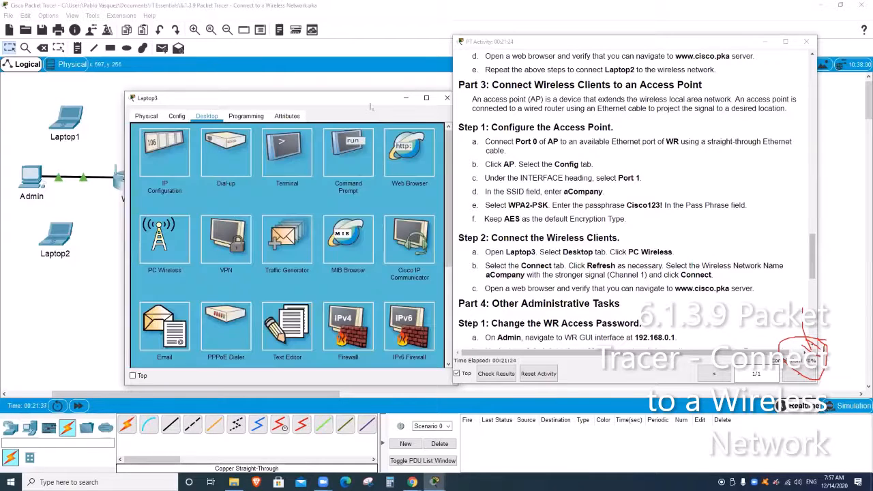
drag(380, 104, 500, 86)
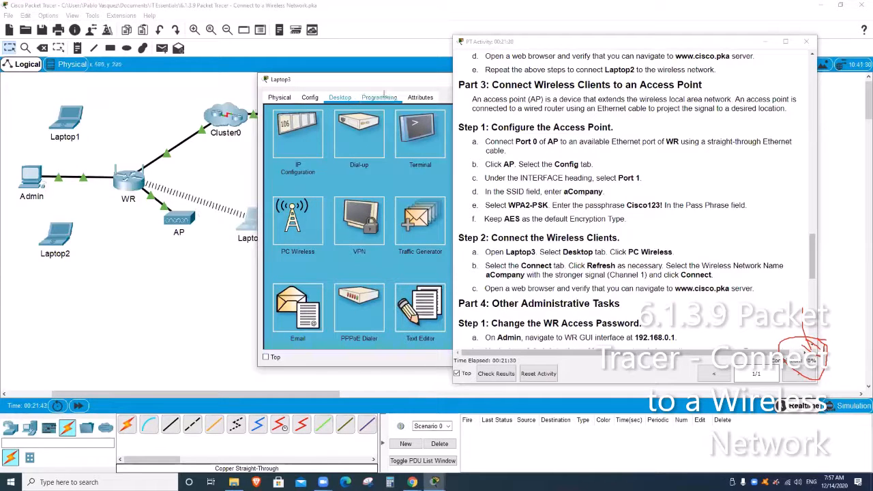
drag(369, 83, 187, 92)
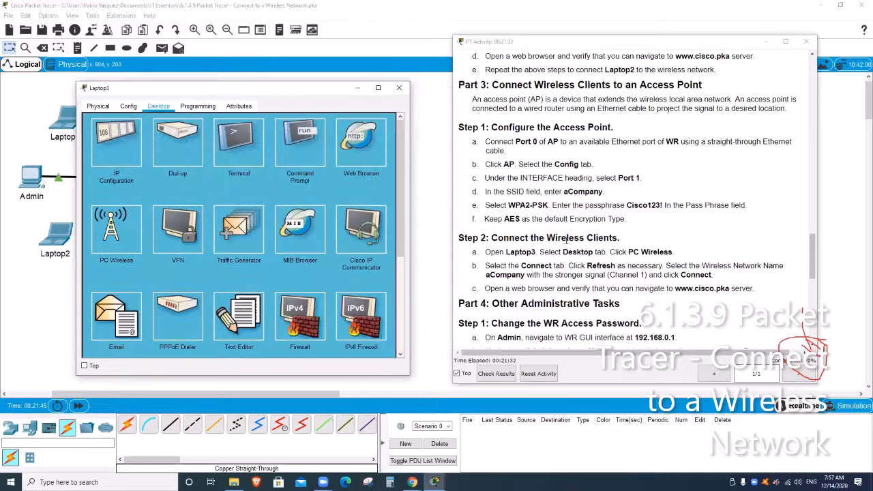
scroll(575, 248, down, 1)
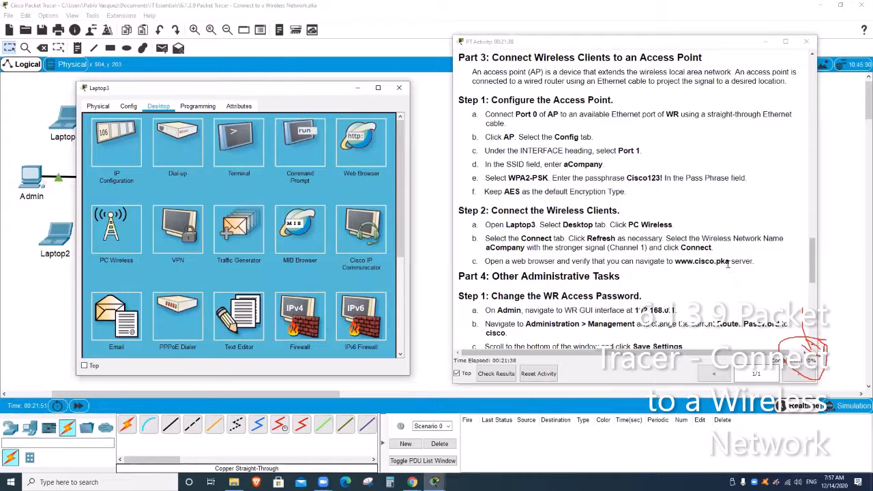
drag(729, 262, 679, 263)
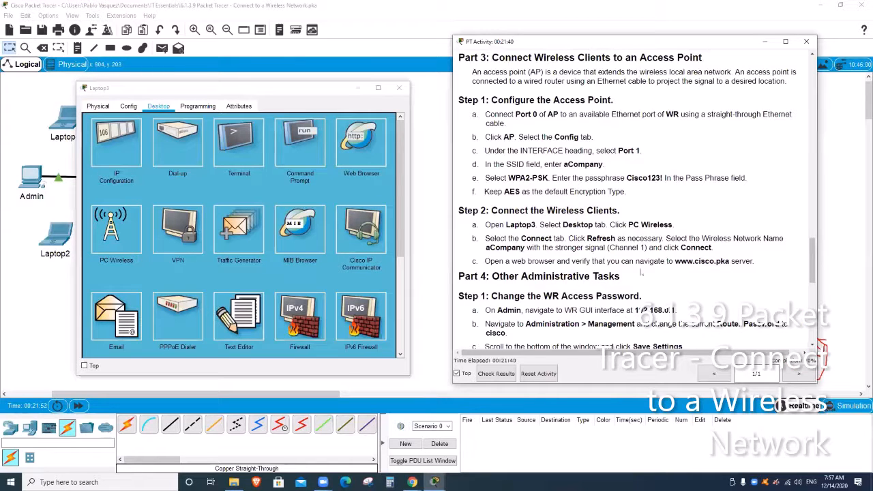
click(358, 141)
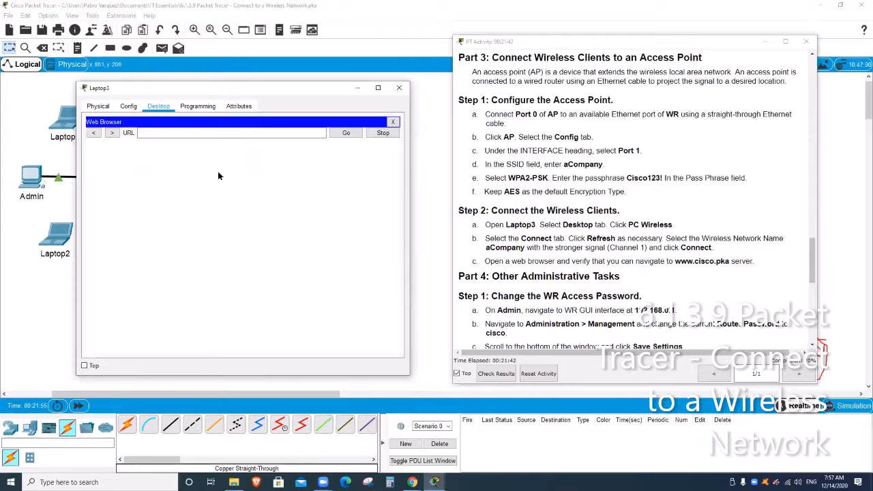
text(www)
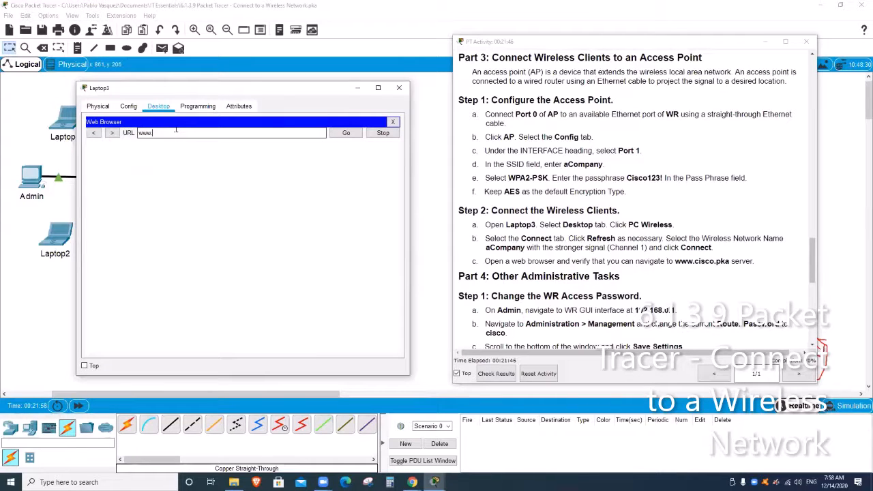
text(.cisco.pka)
click(341, 136)
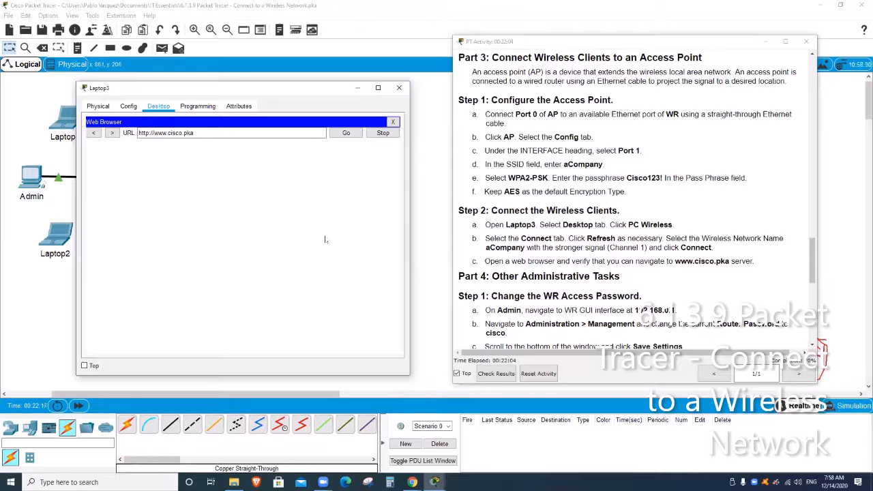
- Visit the A small page and Copyrights links, returning to the welcome page each time
drag(617, 209, 612, 208)
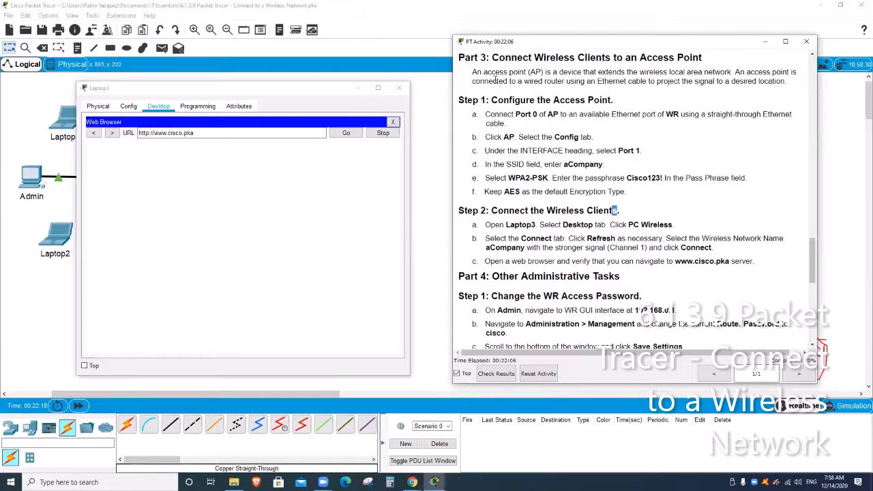
click(813, 371)
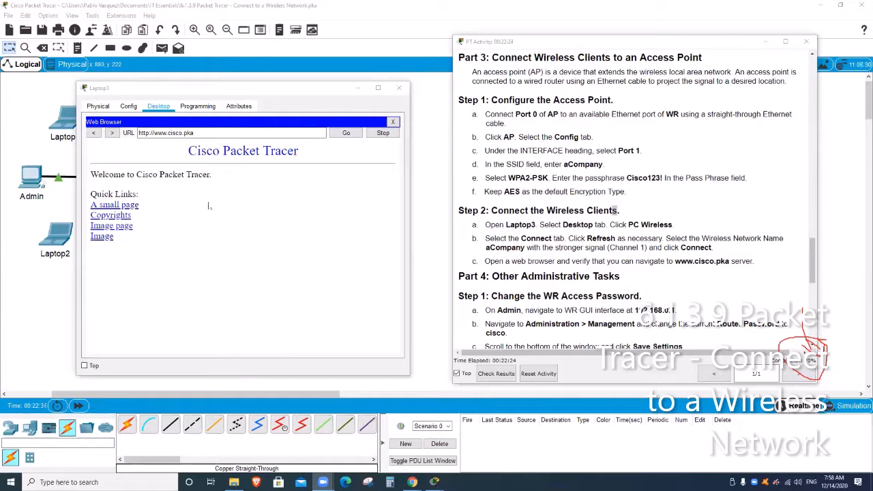
click(222, 193)
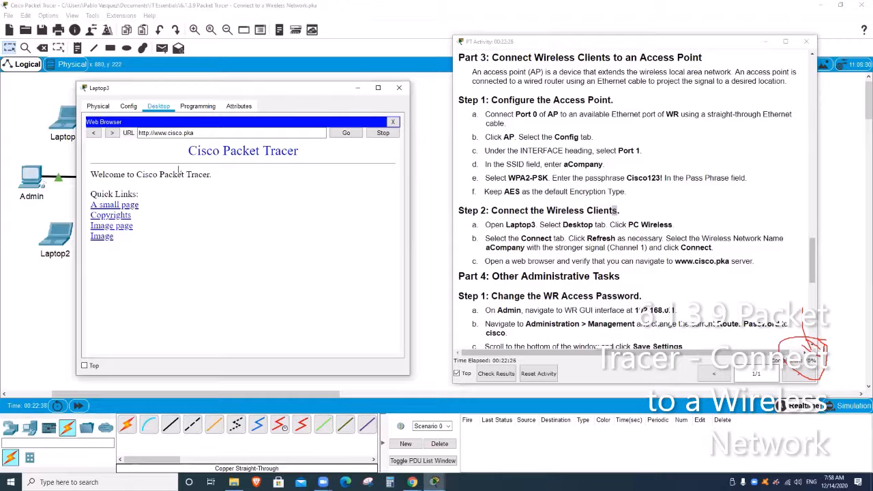
click(134, 208)
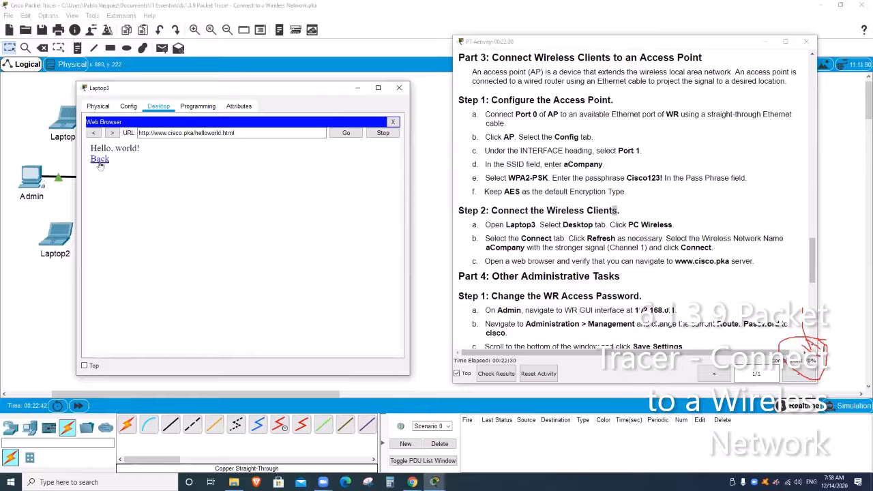
click(100, 160)
click(119, 217)
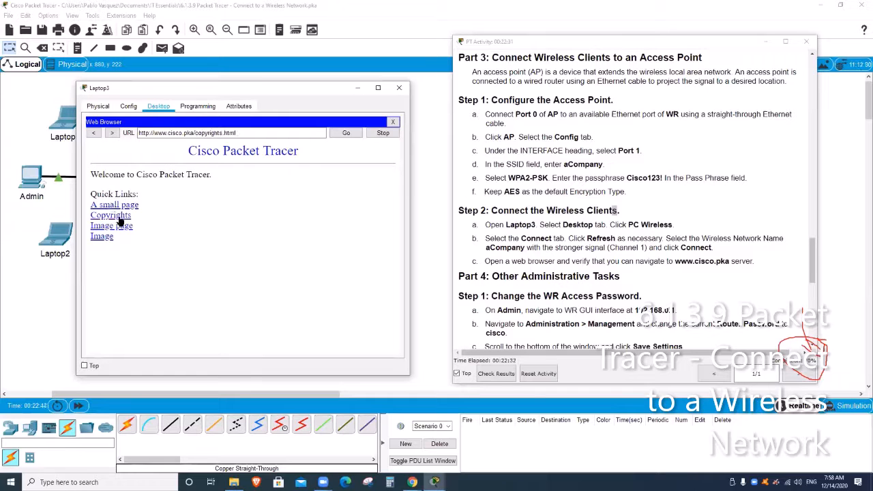
click(93, 132)
- Check the Image link showing the logo, then close Laptop3's window
drag(293, 95, 314, 104)
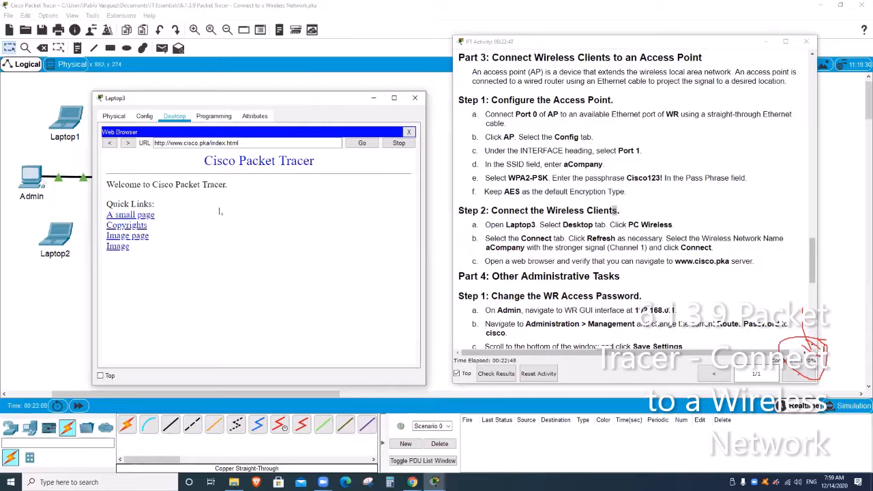
click(120, 236)
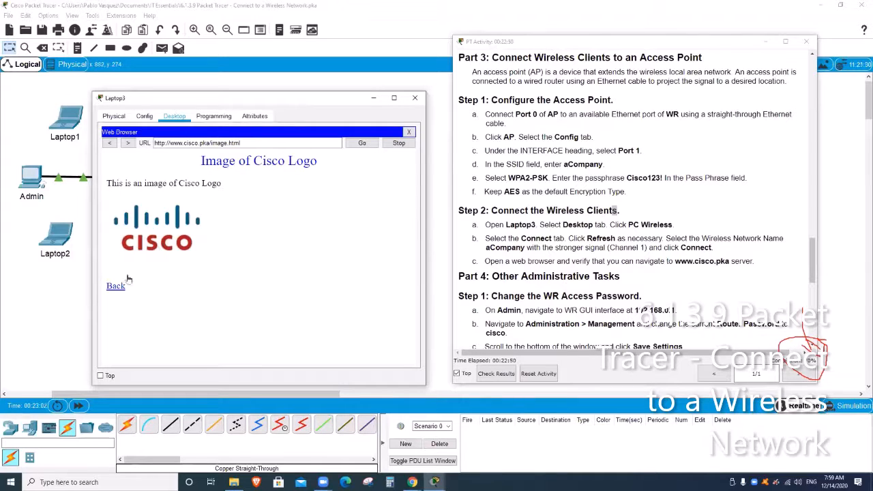
click(115, 288)
click(122, 249)
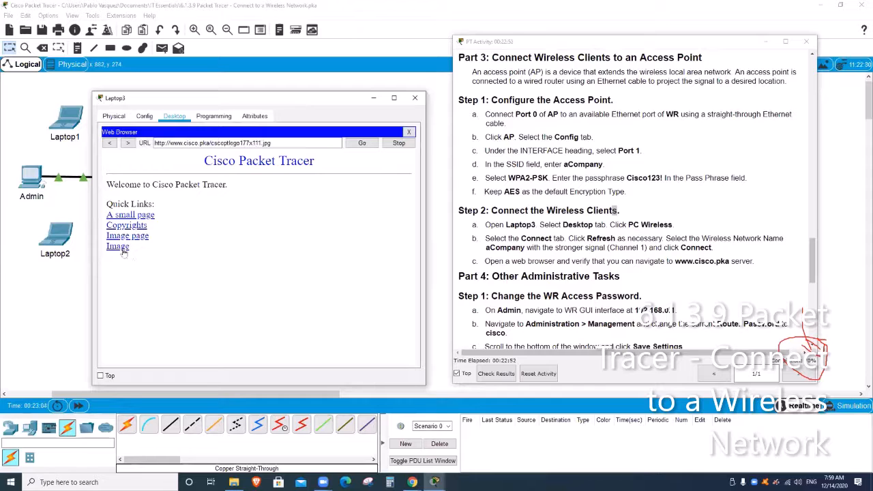
click(110, 143)
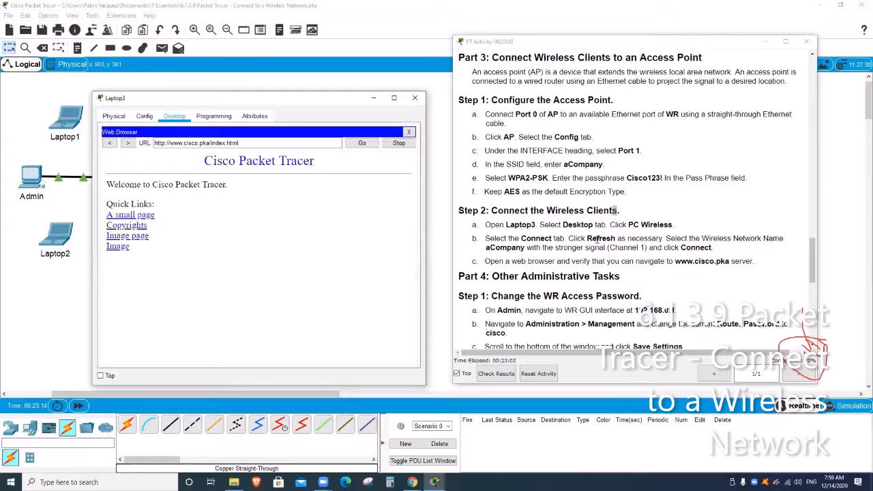
scroll(590, 245, down, 3)
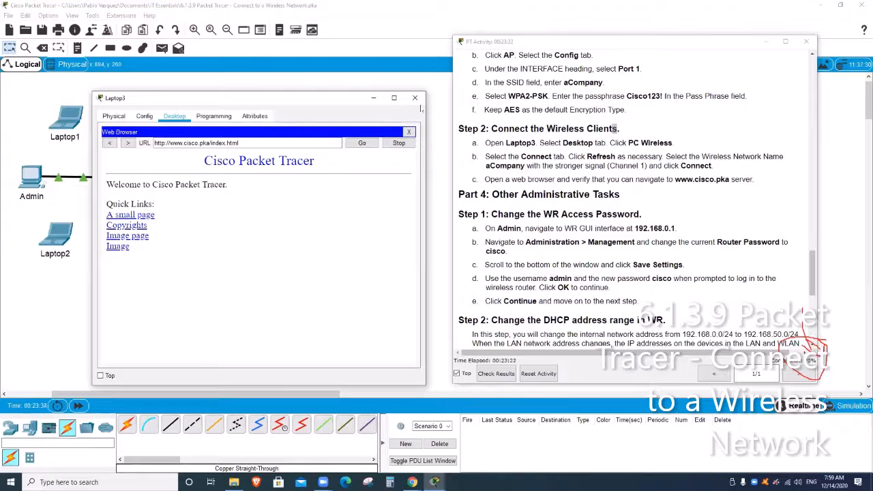
click(415, 98)
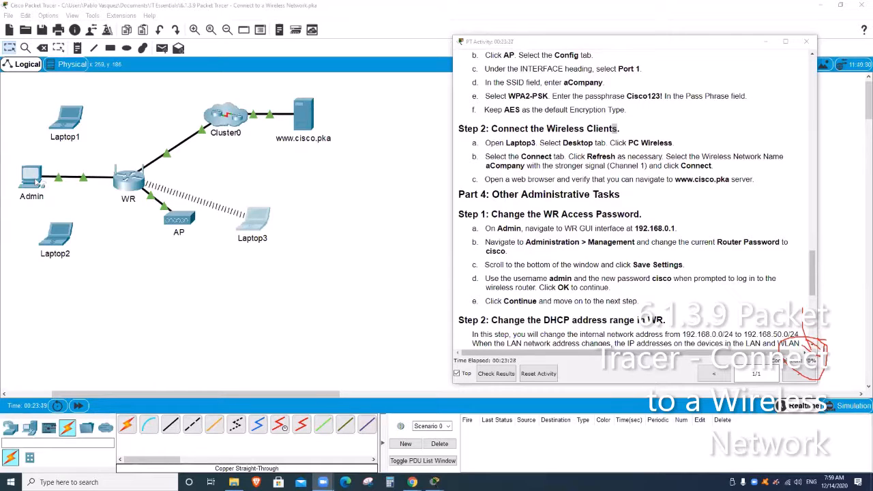
- Open the Admin PC's desktop, then move its window left and enlarge it to show all tools
click(34, 179)
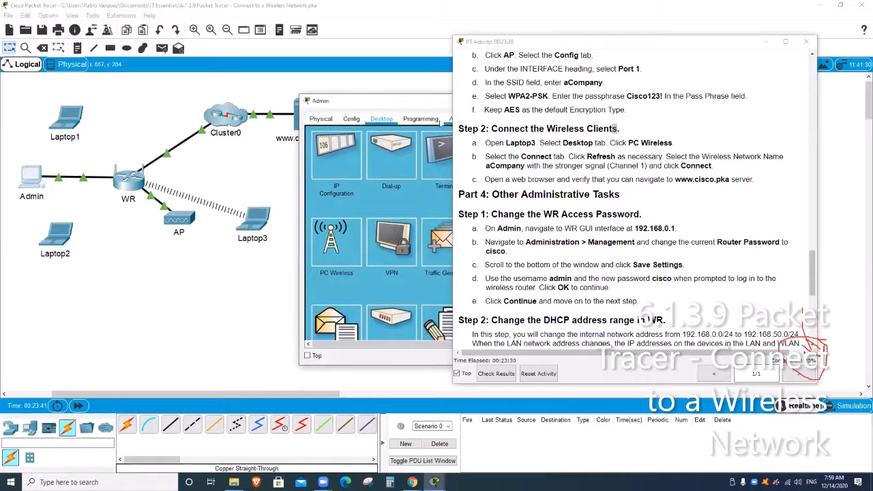
drag(421, 104, 183, 101)
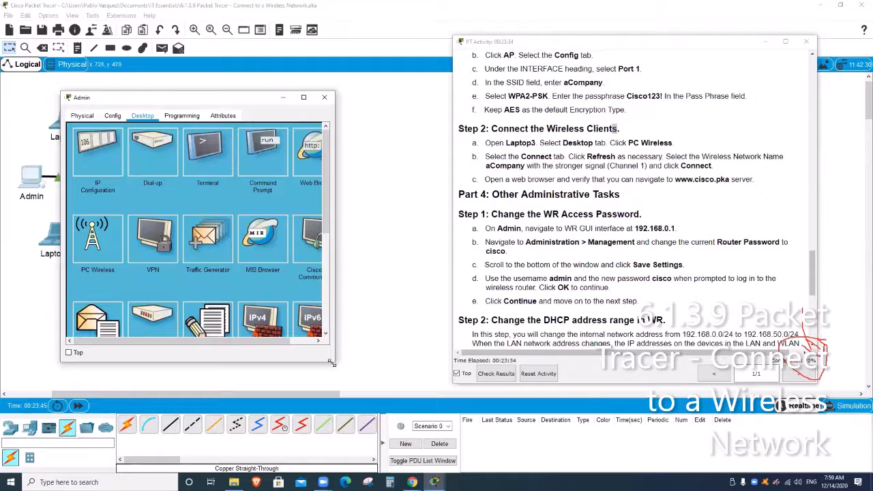
drag(333, 364, 431, 382)
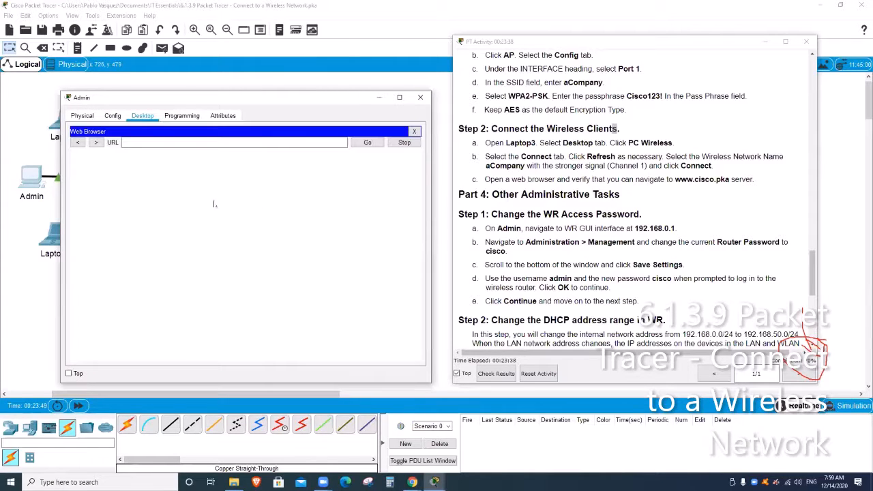
- Load 192.168.0.1 in Admin's browser and log in as admin with the router password
click(157, 141)
text(192.168)
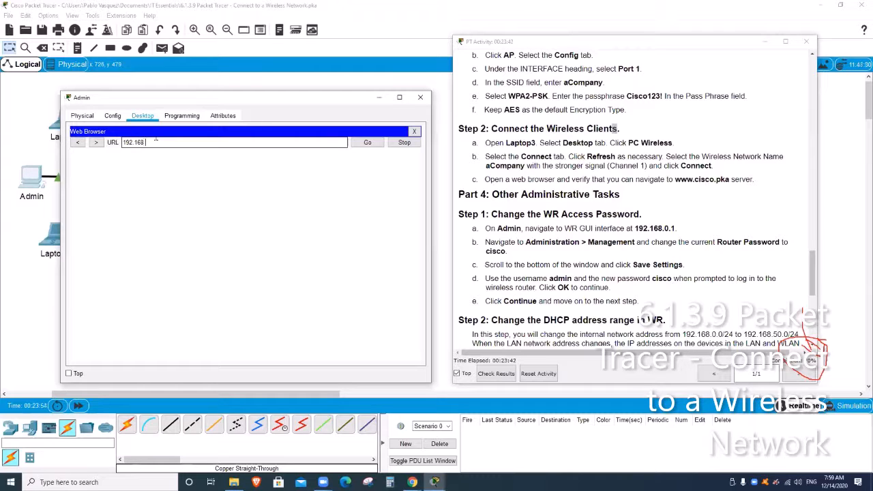
text(.0.1)
key(Return)
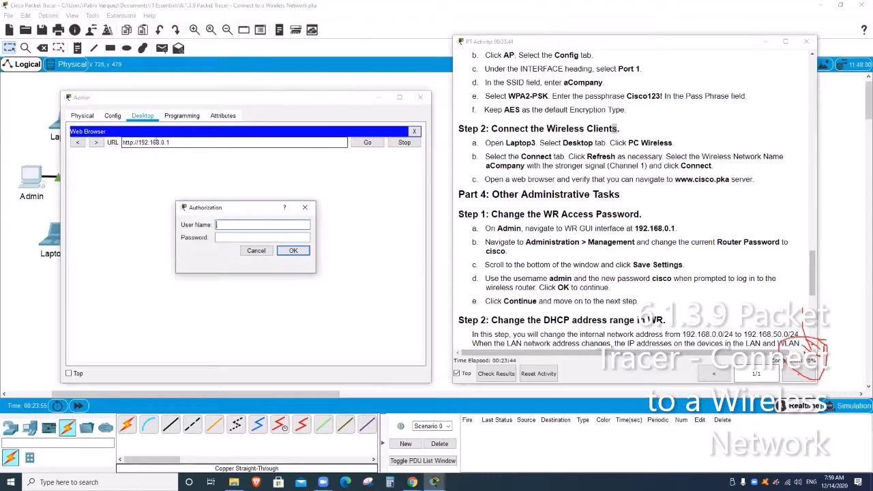
text(admin)
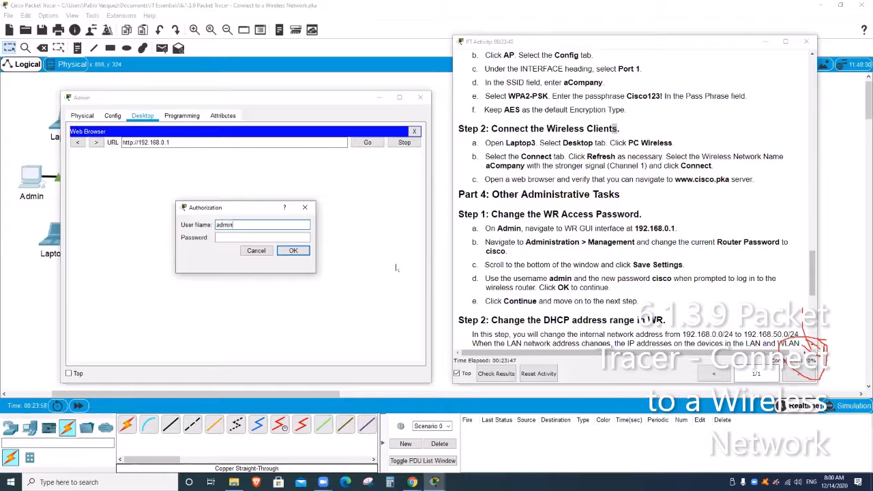
key(Tab)
text(cisc)
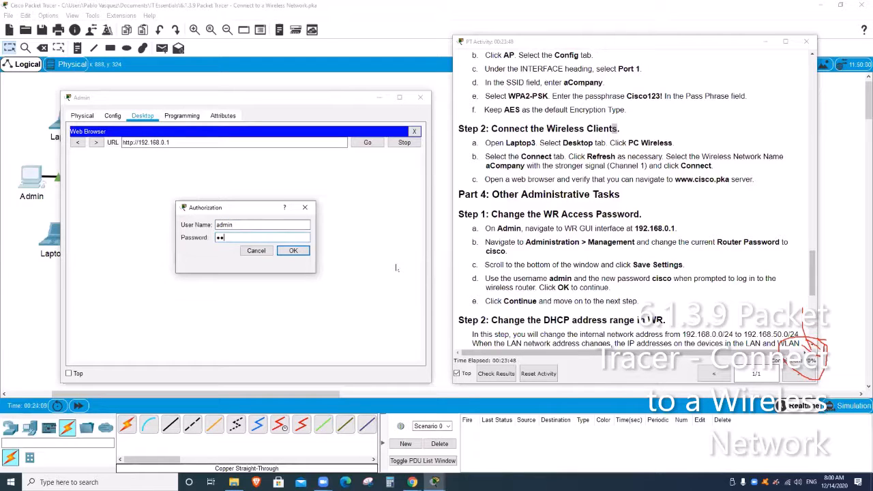
text(o)
key(Return)
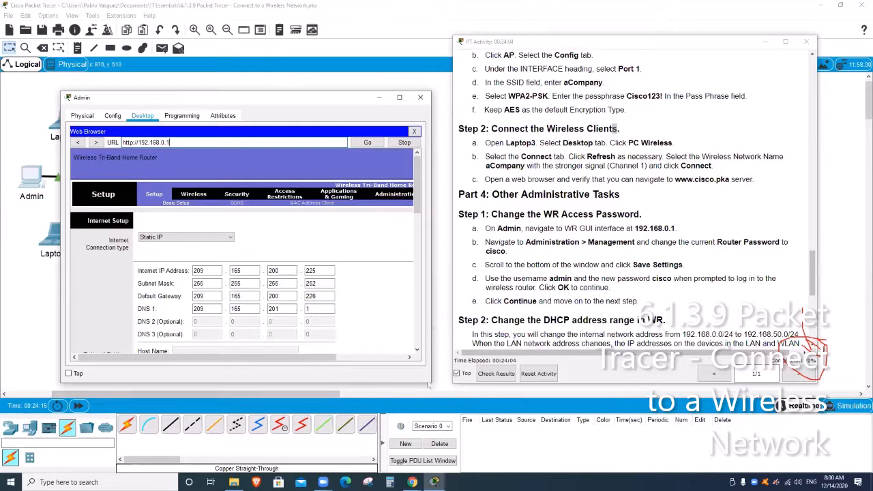
- On Administration > Management, enter the new router password and its confirmation
drag(430, 383, 450, 383)
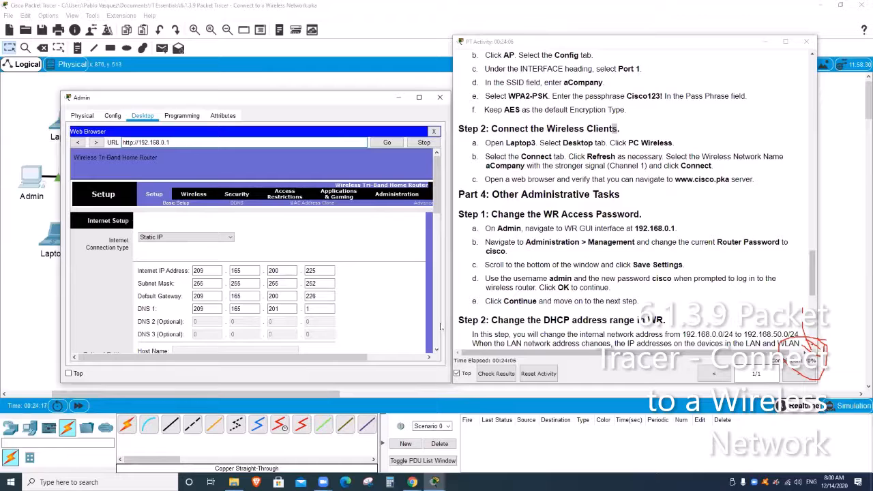
click(400, 195)
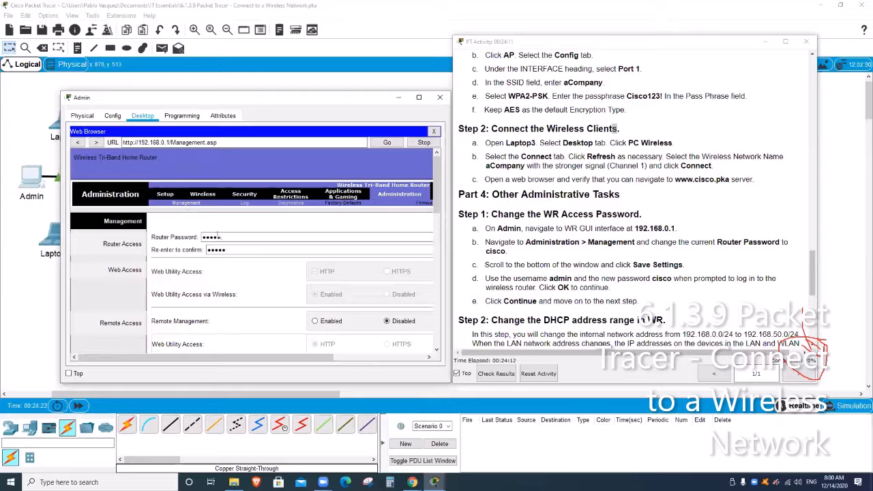
click(241, 236)
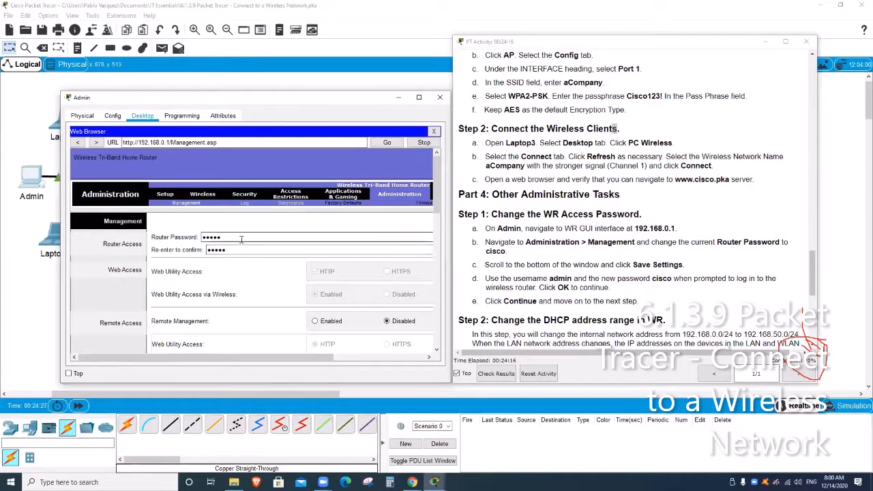
click(240, 249)
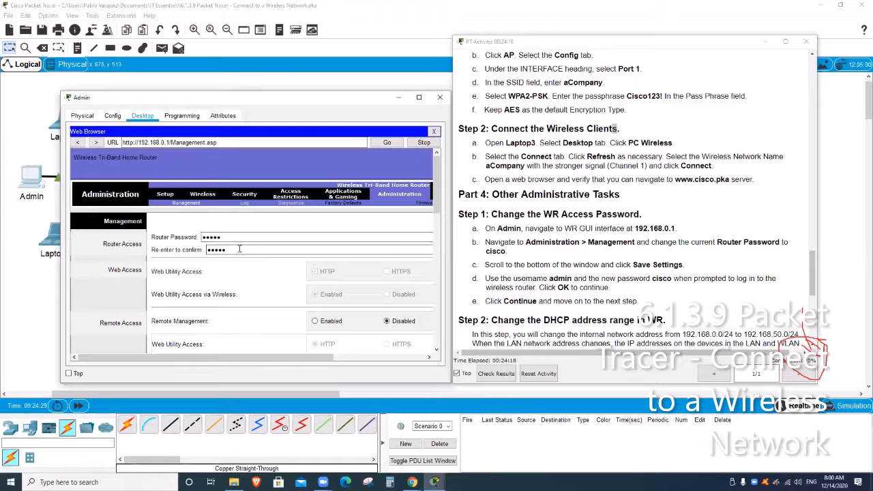
click(239, 238)
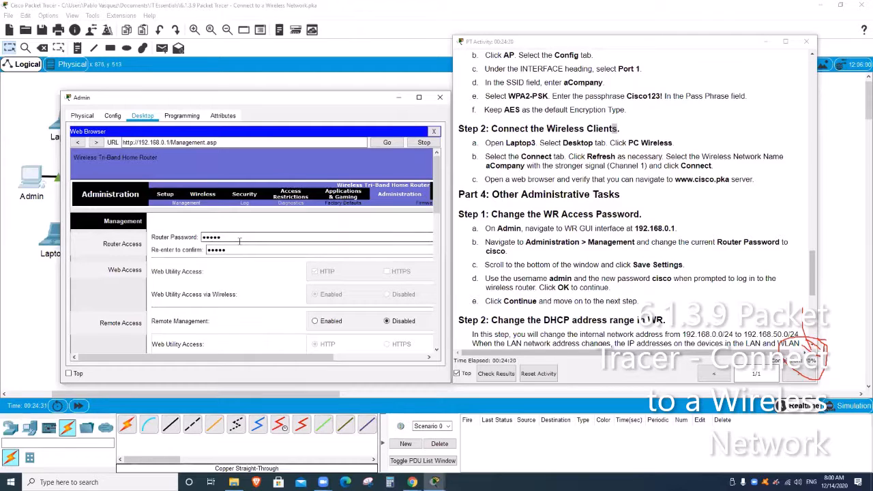
drag(239, 241, 156, 238)
text(cisco)
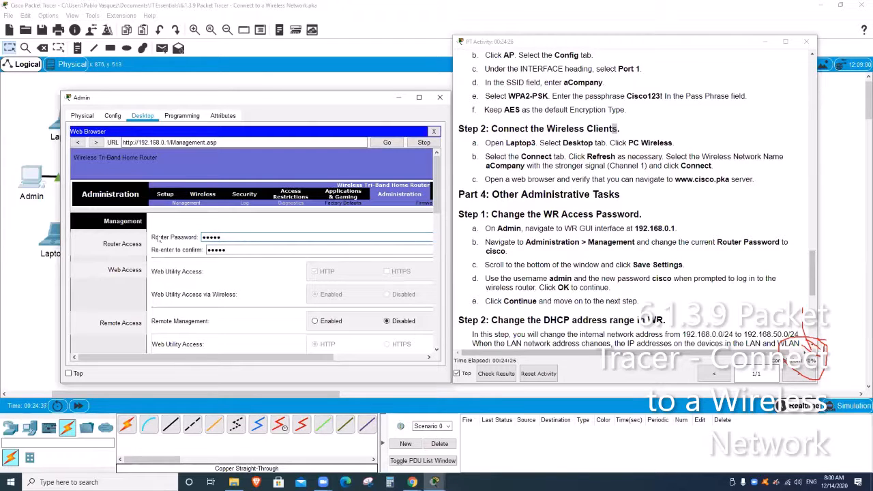
key(Tab)
text(cisco)
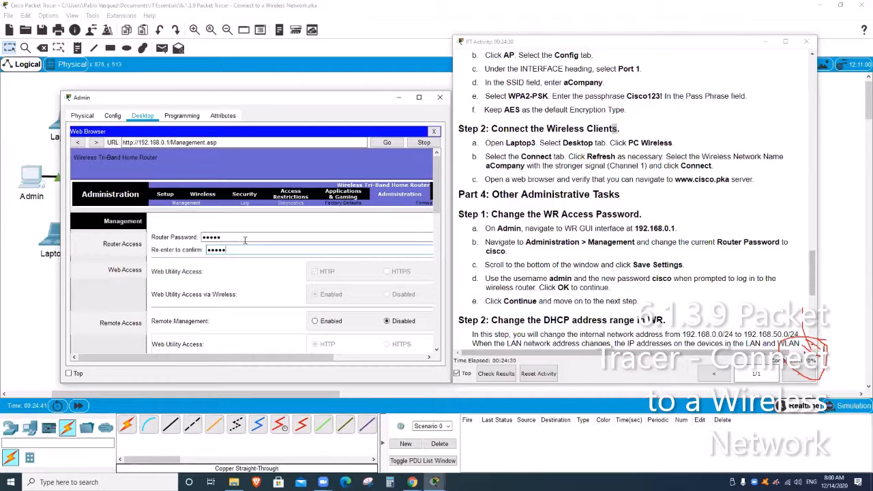
- Save the settings, log back in as admin with the new password, and continue
scroll(350, 254, down, 5)
scroll(352, 259, down, 6)
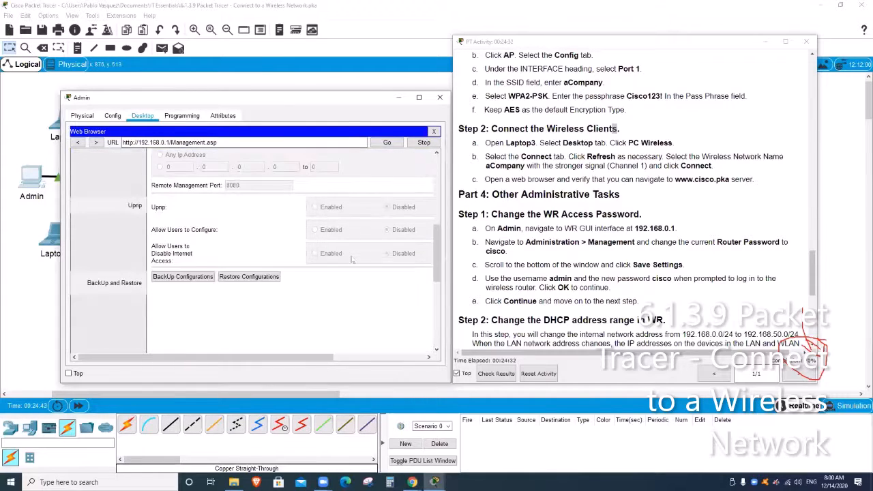
scroll(352, 259, down, 5)
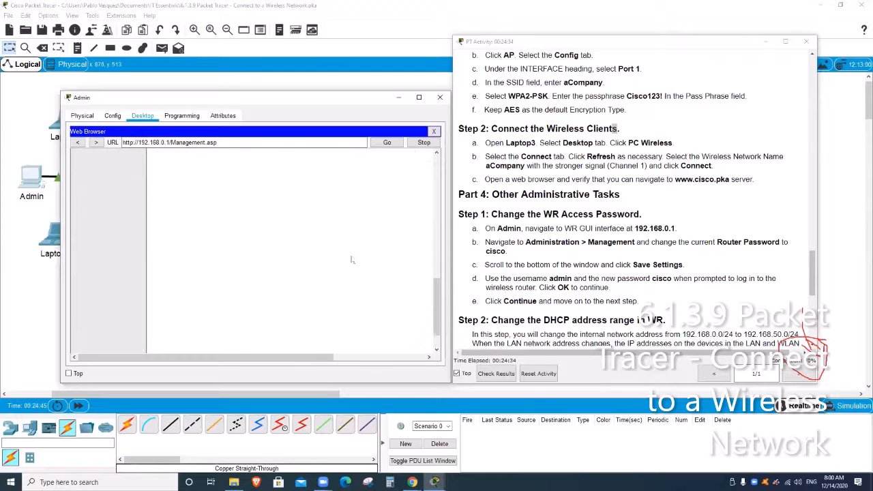
click(354, 340)
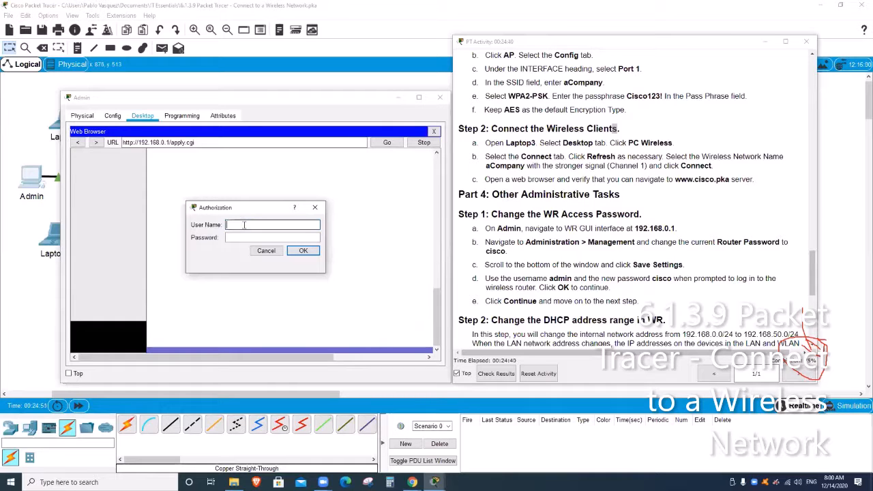
text(admin)
key(Tab)
text(cisco)
key(Return)
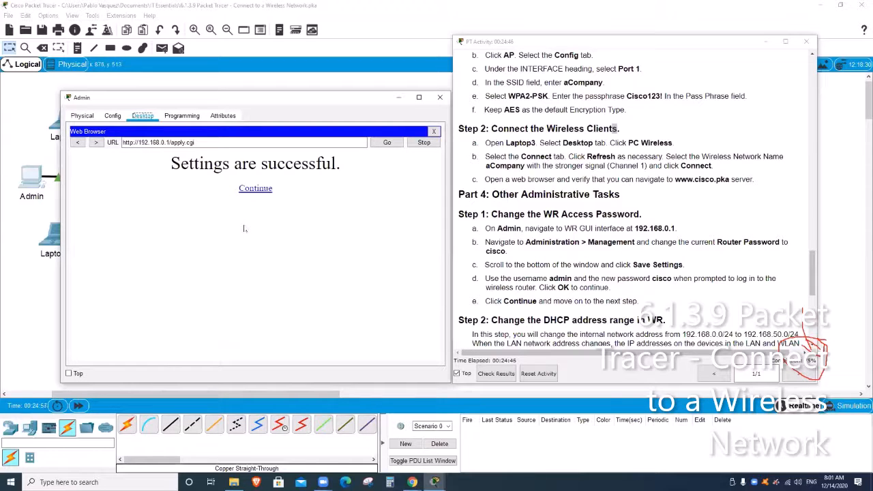
click(267, 193)
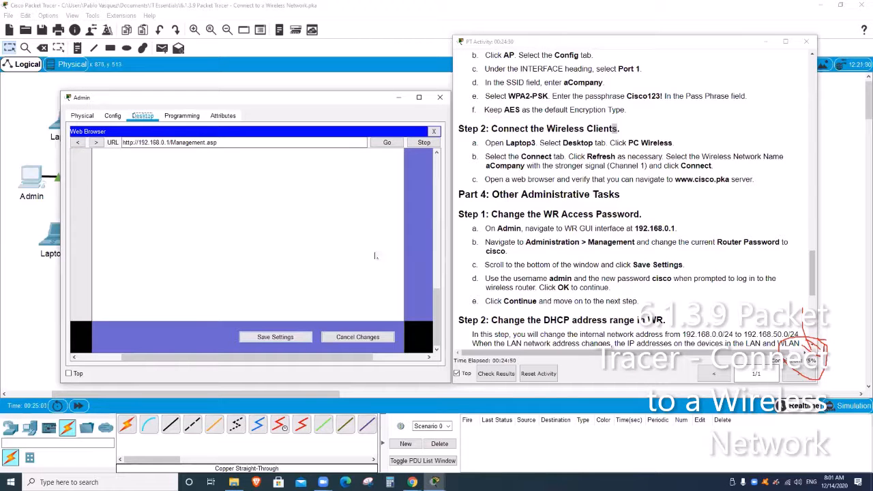
- Read through the activity instructions to the DHCP step, then switch to the router's Setup page
scroll(635, 279, down, 2)
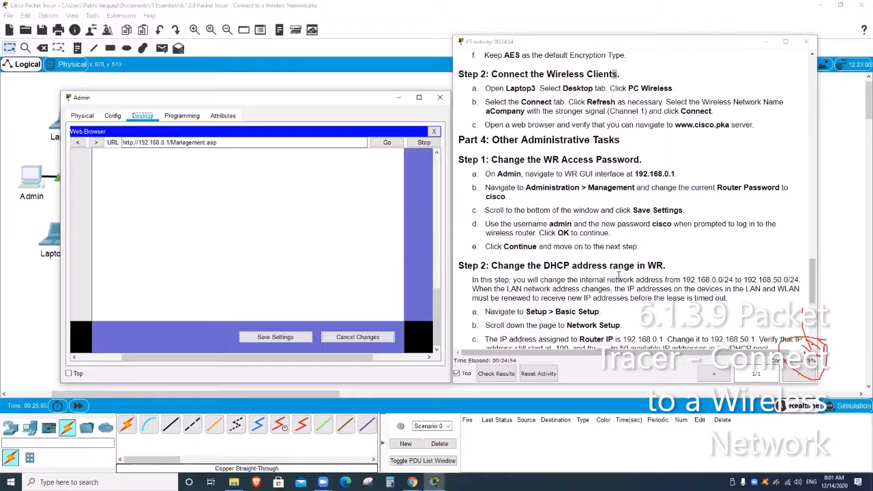
scroll(610, 266, down, 3)
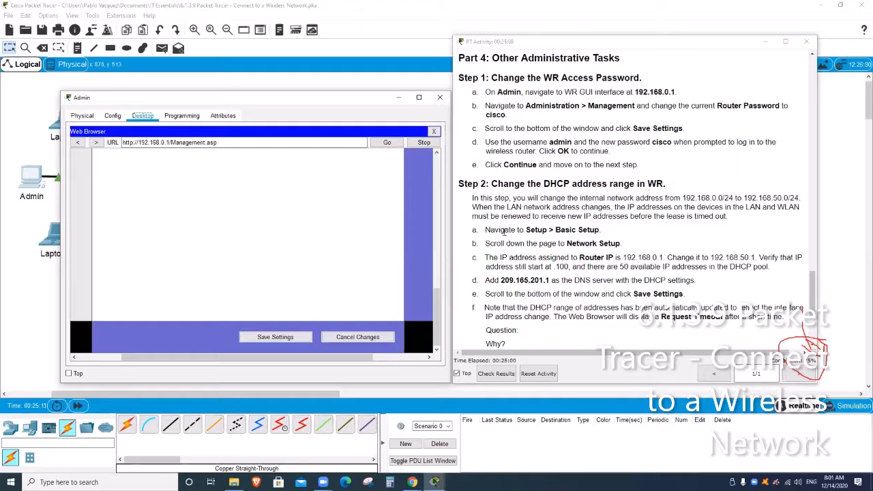
scroll(567, 217, down, 1)
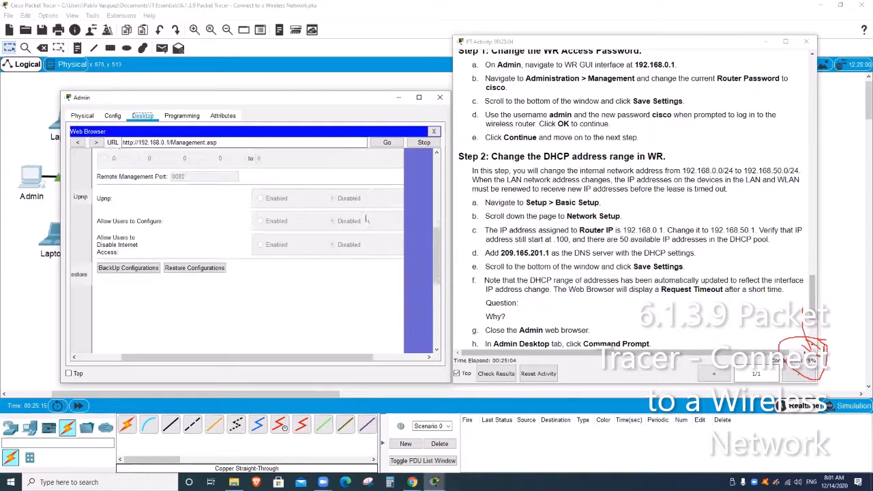
scroll(369, 226, up, 3)
scroll(371, 230, up, 4)
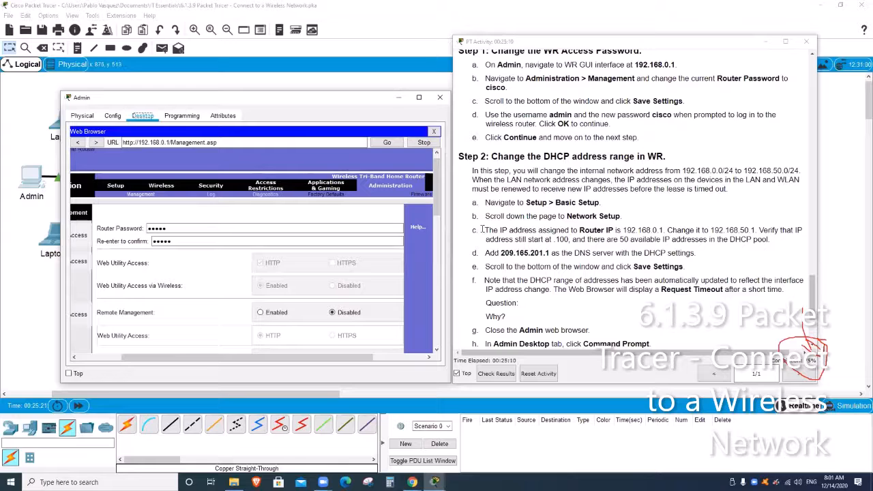
scroll(392, 280, up, 1)
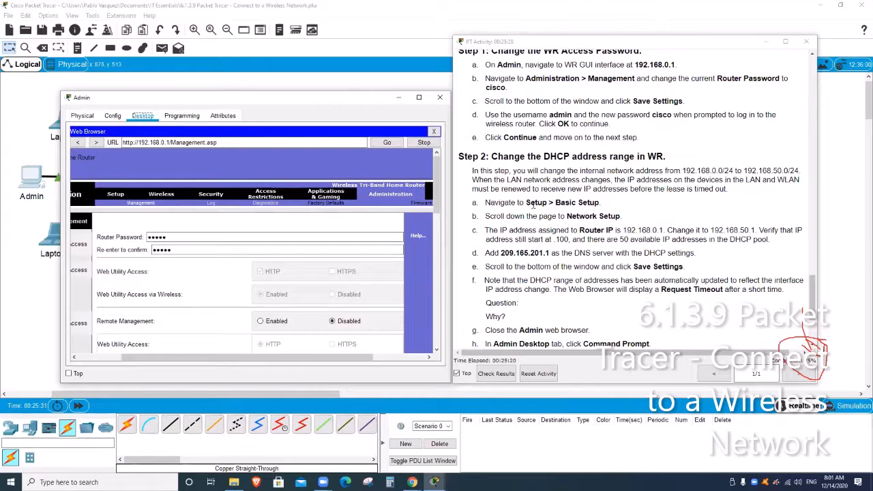
click(109, 194)
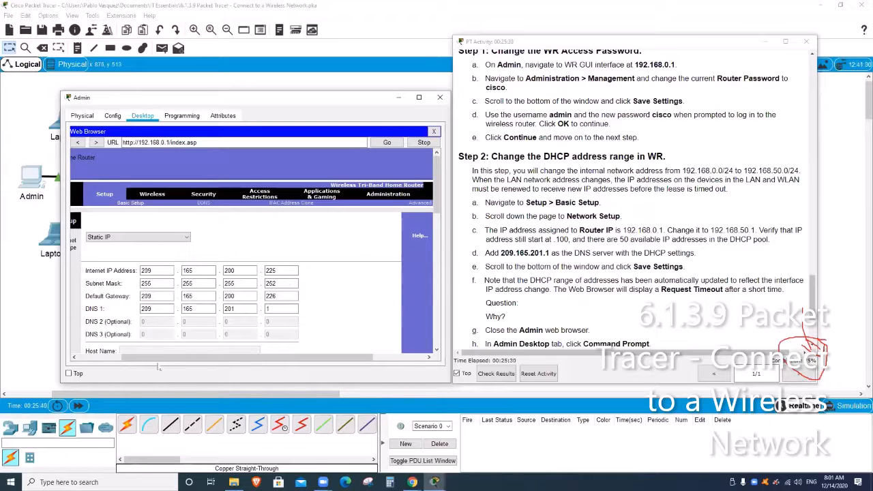
- Set the Router IP to 192.168.50.1 and check the DHCP start address of 100
scroll(286, 280, left, 3)
scroll(329, 287, down, 5)
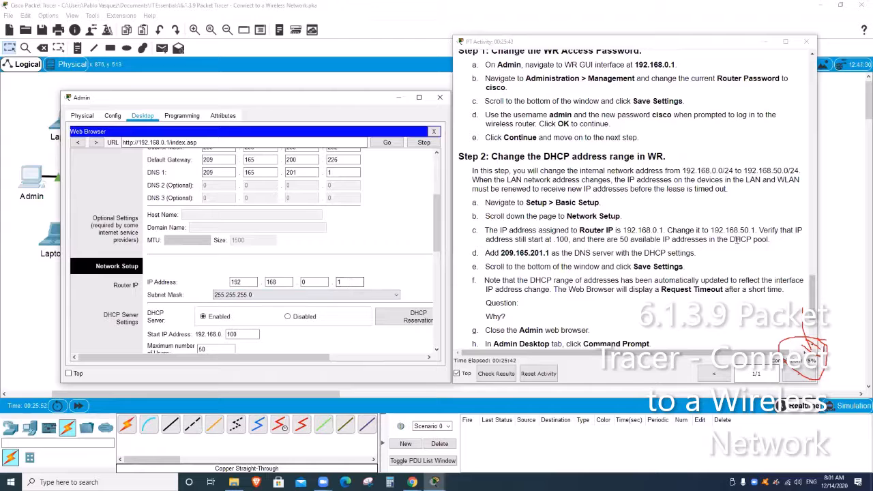
click(748, 254)
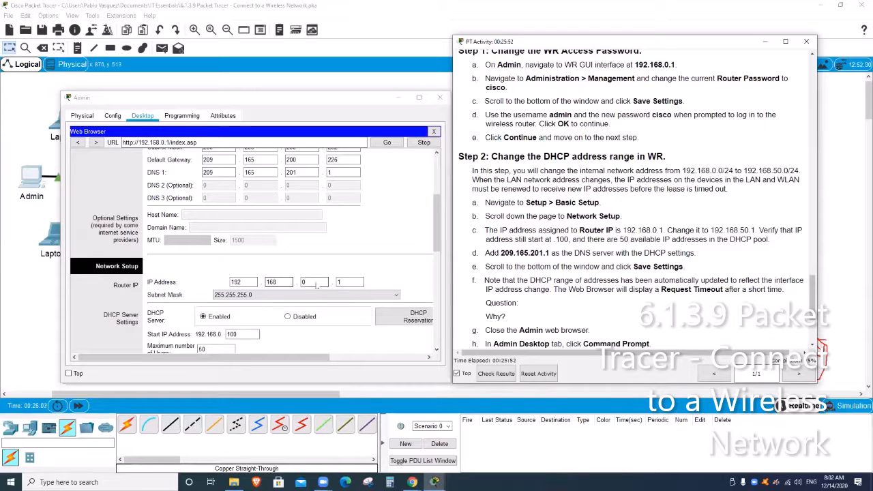
click(290, 282)
key(Tab)
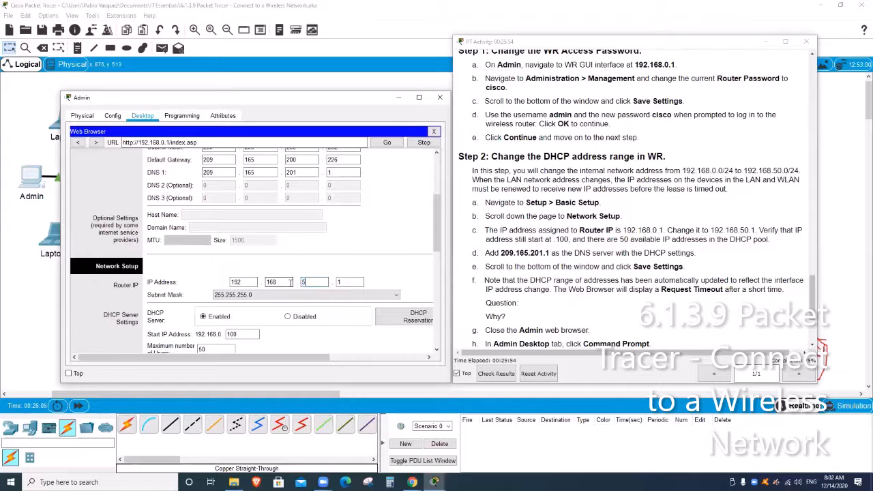
text(50)
key(Tab)
text(1)
scroll(307, 273, down, 3)
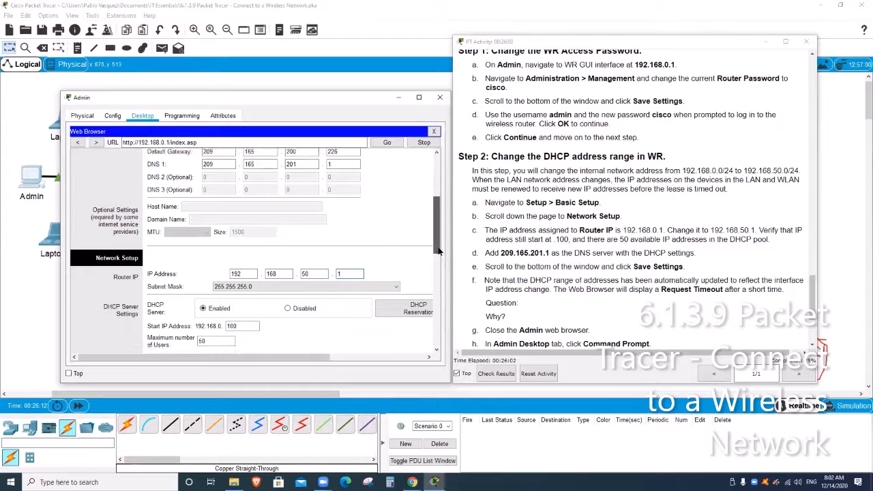
click(243, 260)
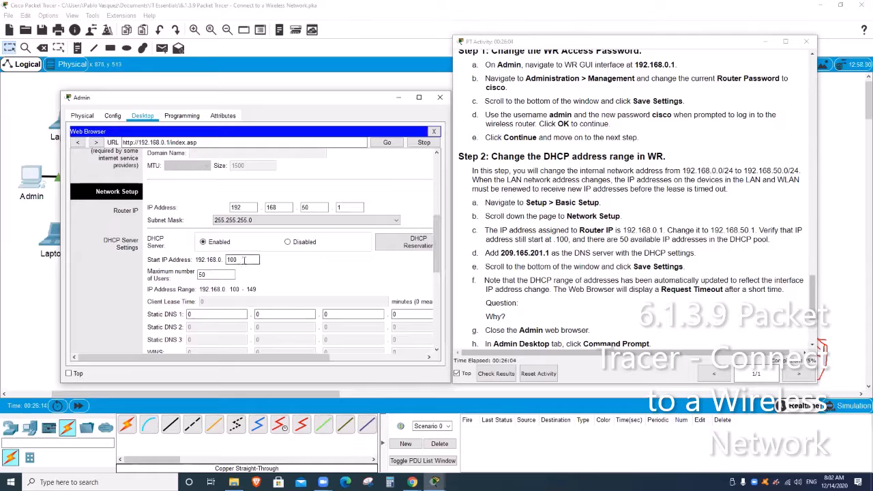
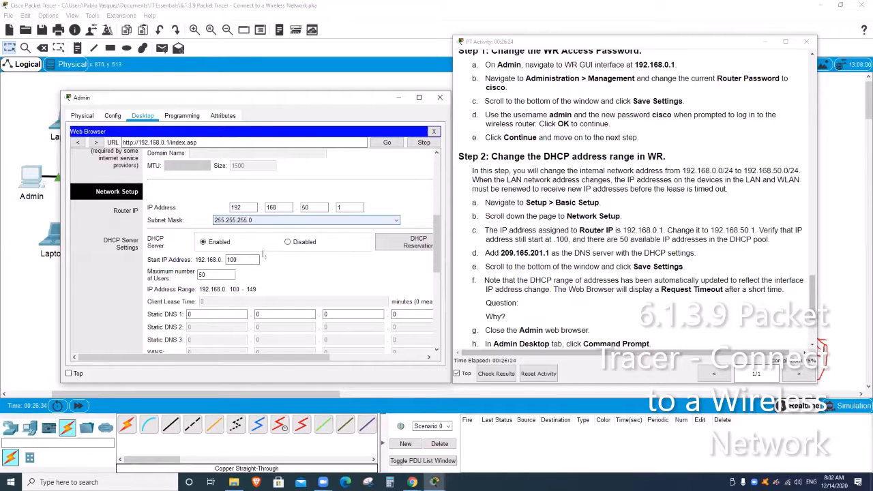
- Review the maximum users value of 50 and the router IP's last octet on the Setup page
double_click(225, 274)
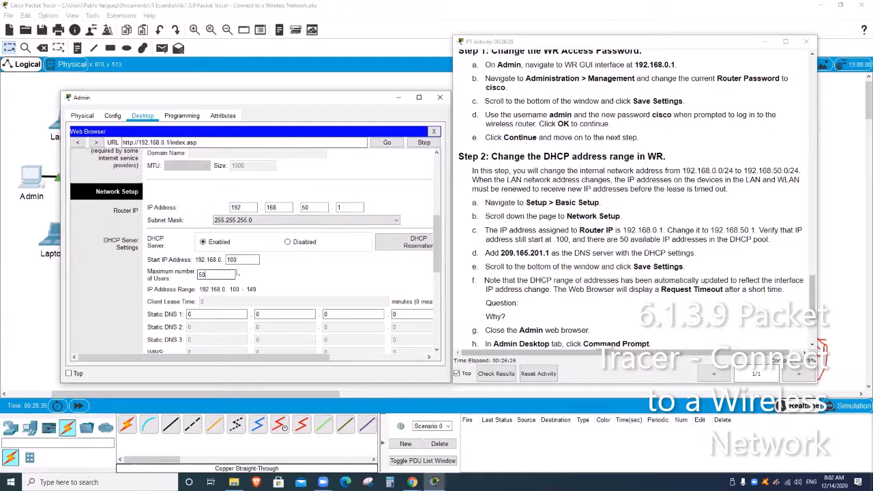
click(361, 207)
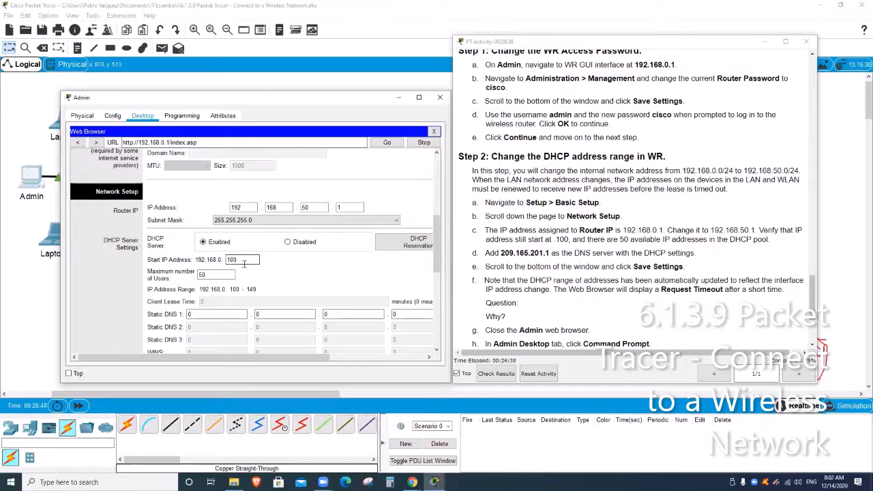
scroll(265, 273, down, 1)
click(219, 247)
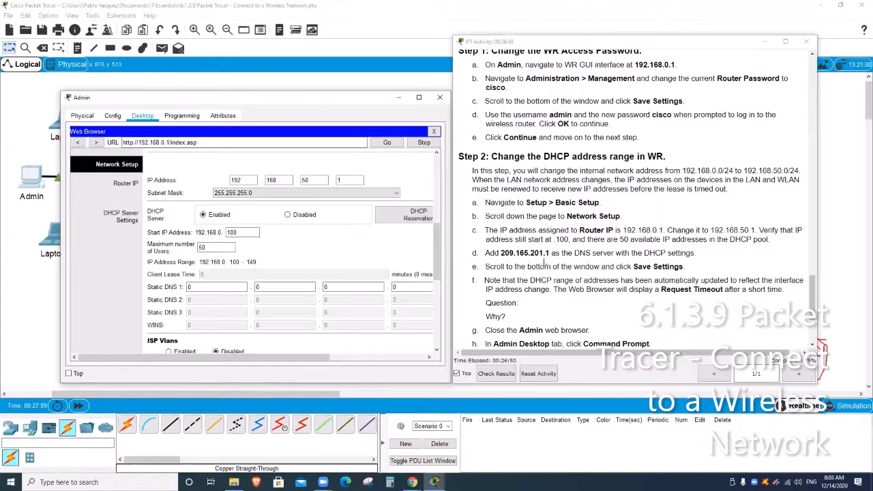
scroll(279, 285, down, 1)
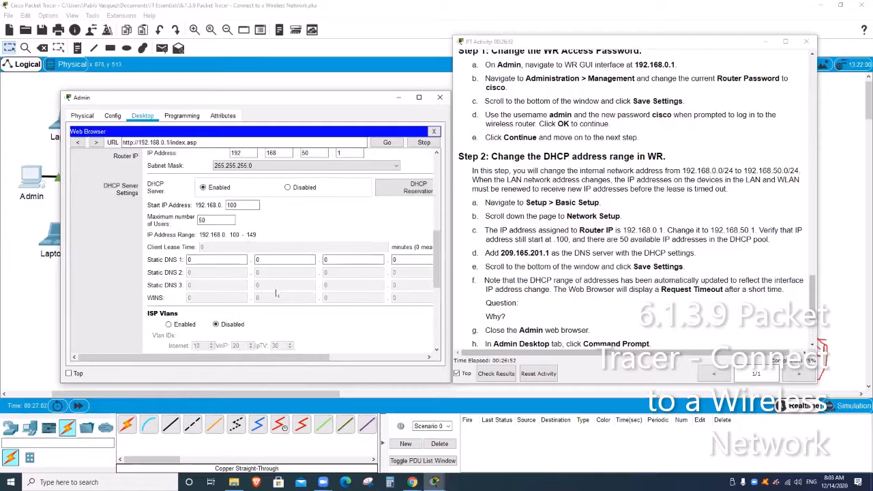
scroll(280, 288, down, 3)
scroll(281, 292, up, 3)
scroll(282, 298, up, 1)
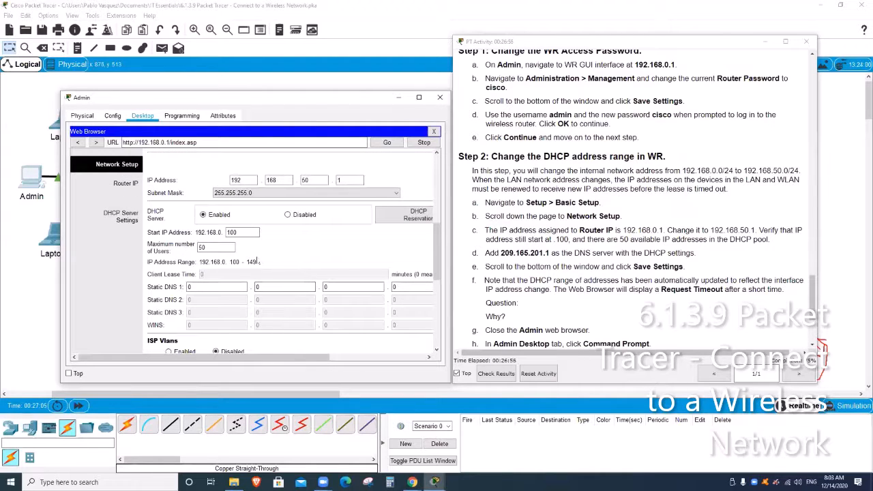
scroll(263, 268, down, 1)
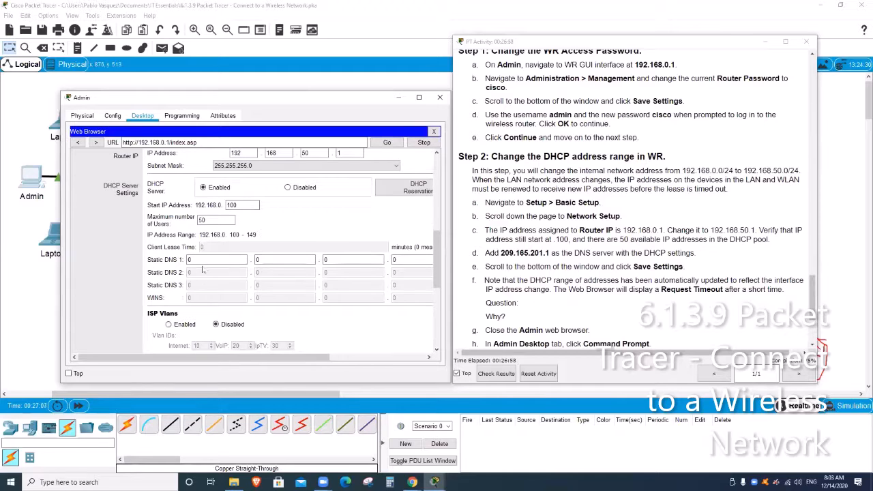
- Start entering 209 in the first Static DNS 1 octet, then clear it to retry
click(205, 259)
key(BackSpace)
text(209)
key(BackSpace)
key(BackSpace)
key(BackSpace)
scroll(248, 285, right, 3)
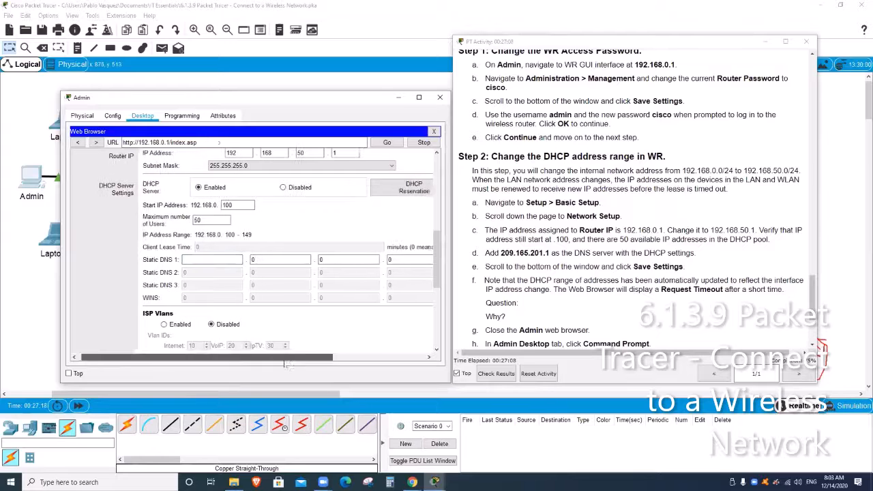
- Enter 209.165.201.1 as Static DNS 1 and scroll to the bottom of the page
click(145, 261)
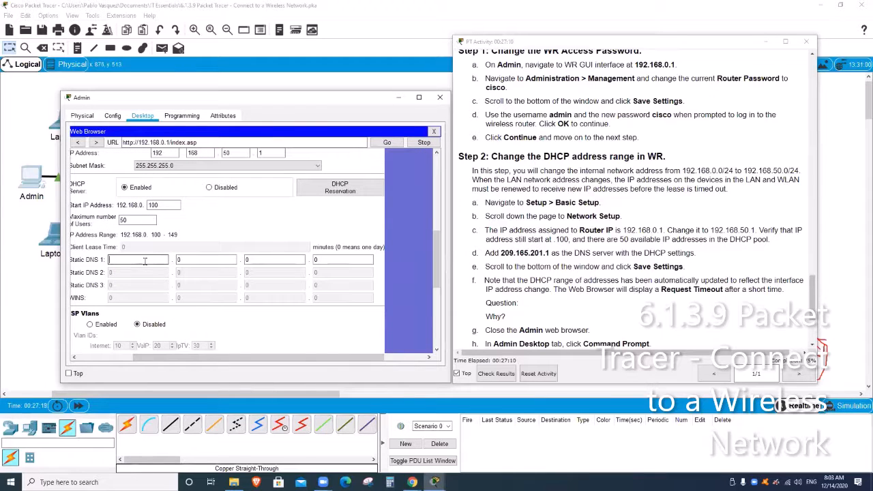
text(209)
key(period)
text(165)
key(period)
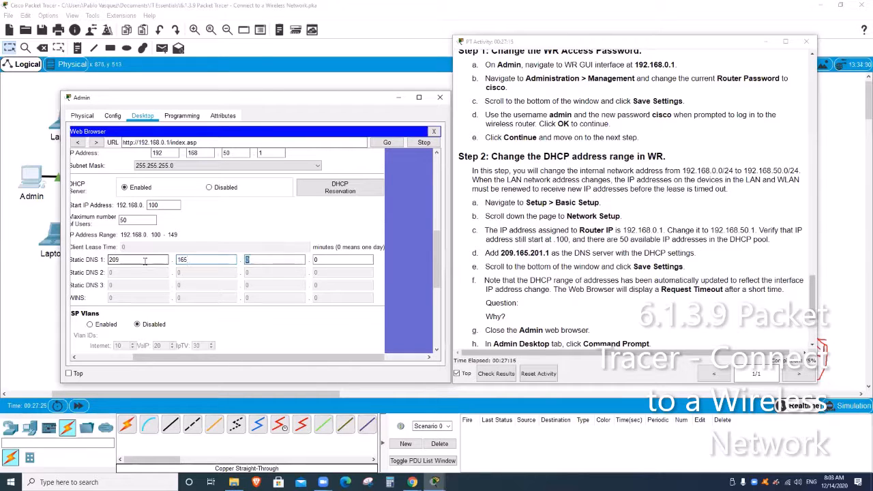
text(201)
key(period)
text(1)
scroll(373, 293, down, 8)
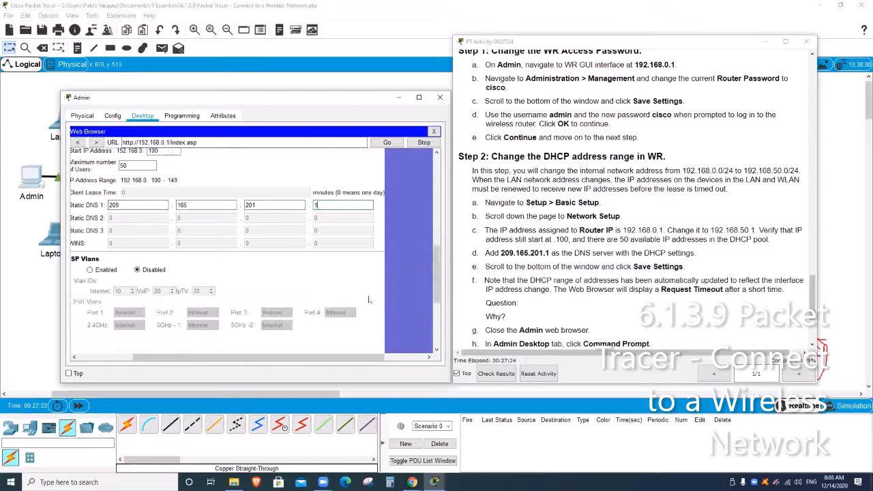
scroll(374, 298, down, 1)
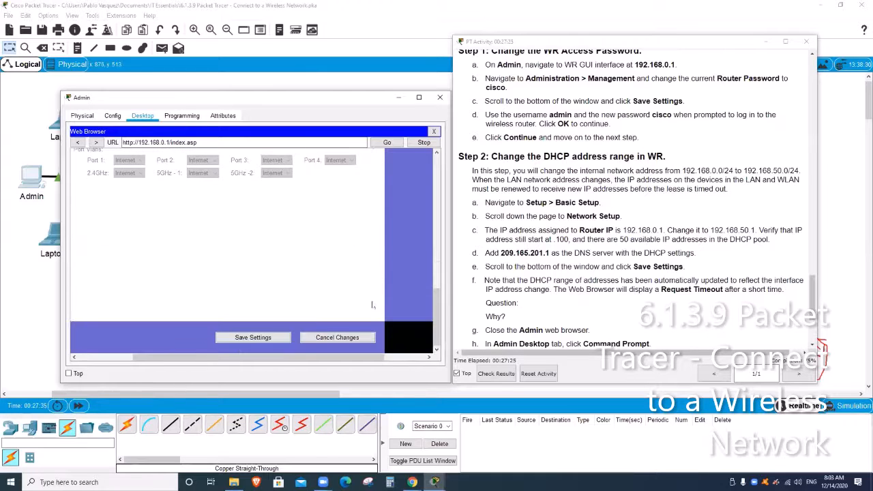
- Save the new DHCP and DNS settings and close Admin's browser after the Request Timeout
click(254, 340)
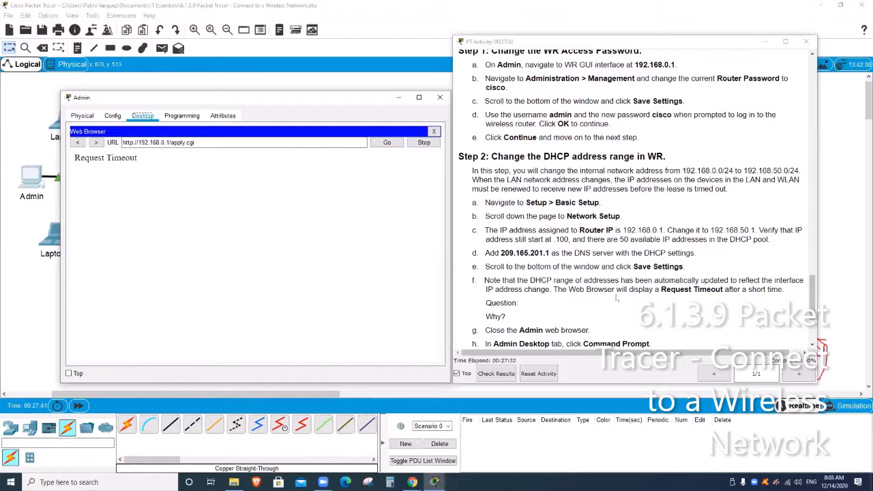
scroll(661, 288, down, 2)
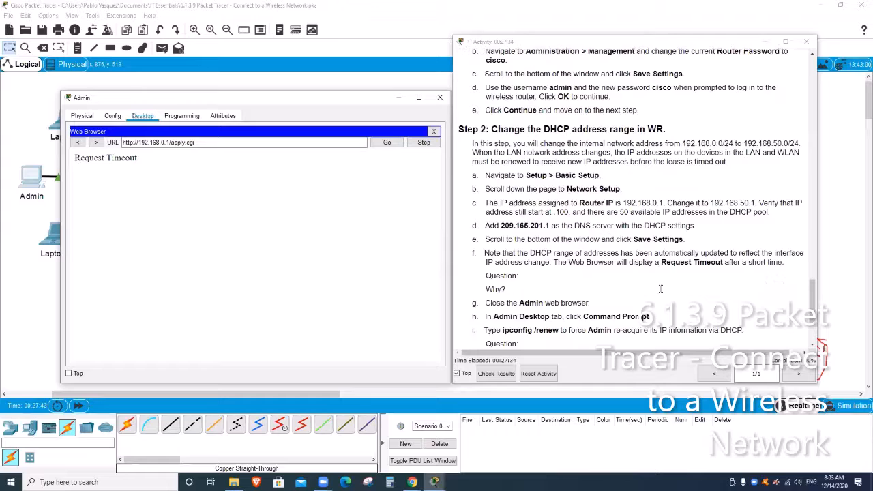
scroll(579, 269, down, 1)
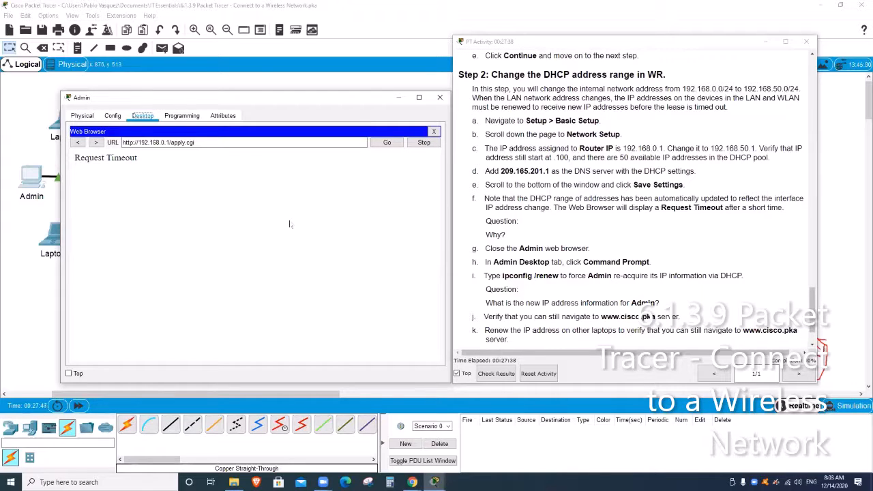
click(433, 131)
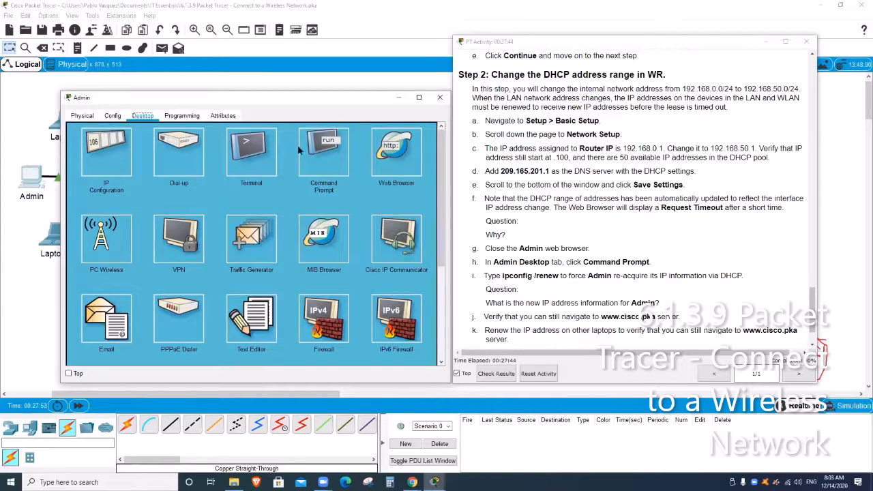
- Run ipconfig /renew on Admin, getting 192.168.50.100, gateway 192.168.50.1 and DNS 209.165.201.1
click(324, 152)
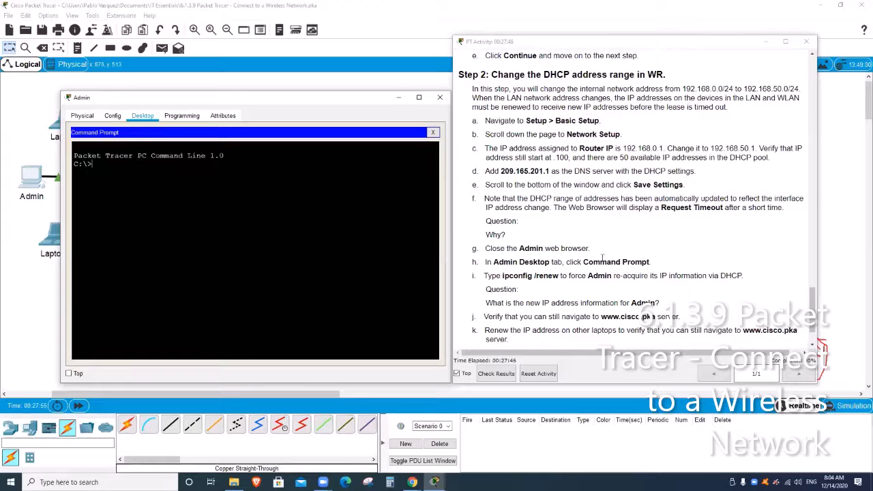
scroll(624, 273, down, 1)
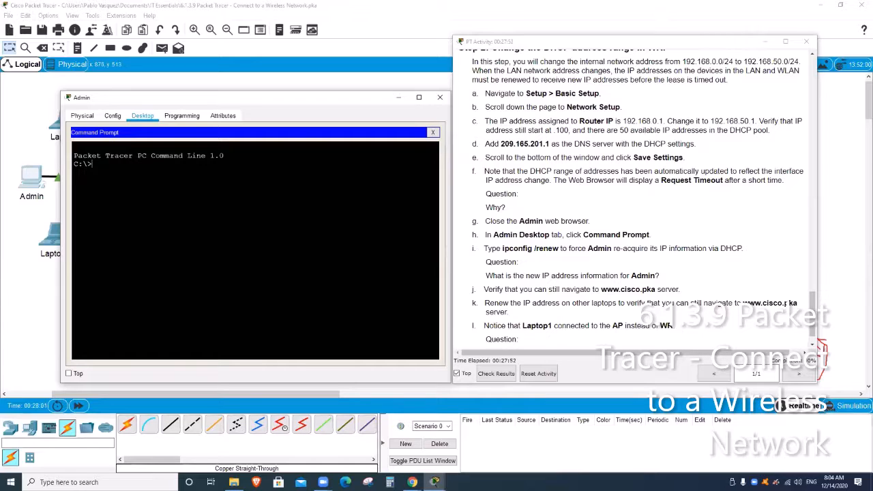
text(ipconfitg /renew)
key(Return)
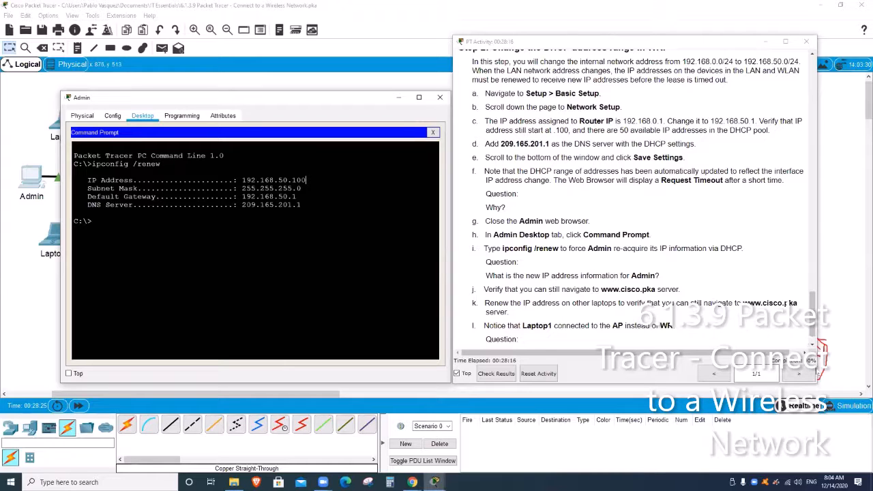
click(818, 371)
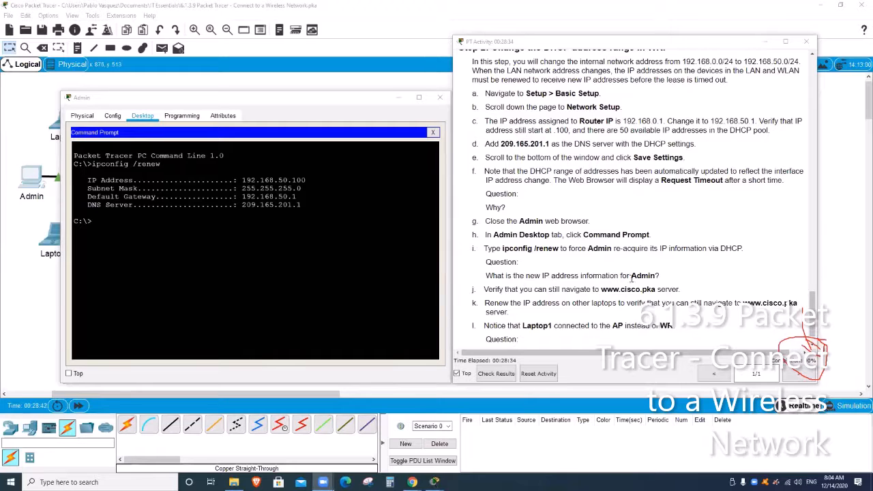
scroll(633, 277, down, 1)
scroll(632, 276, up, 1)
scroll(519, 259, down, 1)
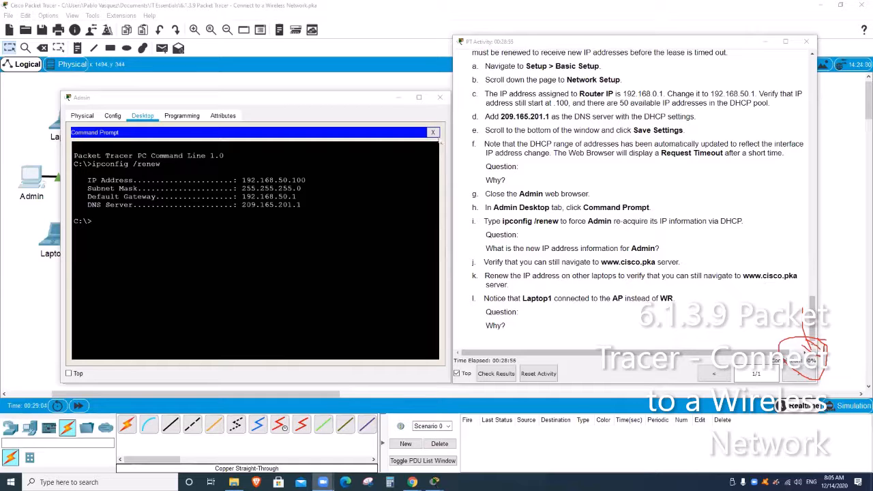
click(433, 132)
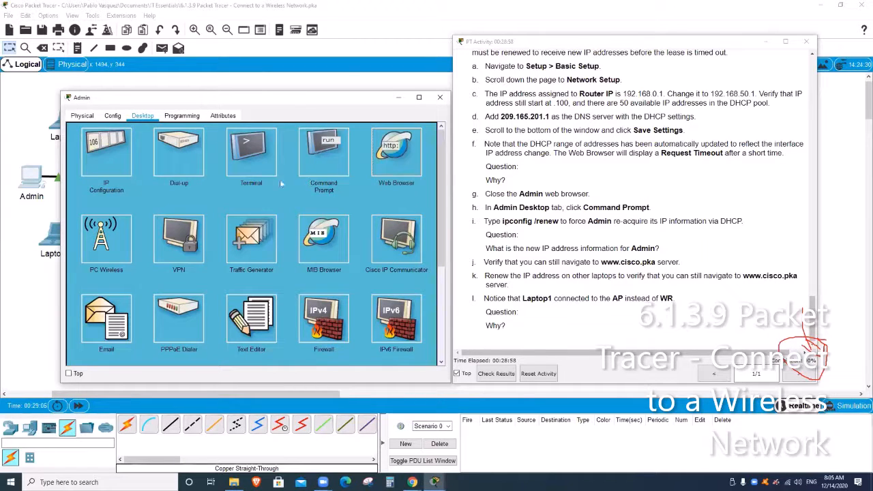
click(397, 151)
click(203, 141)
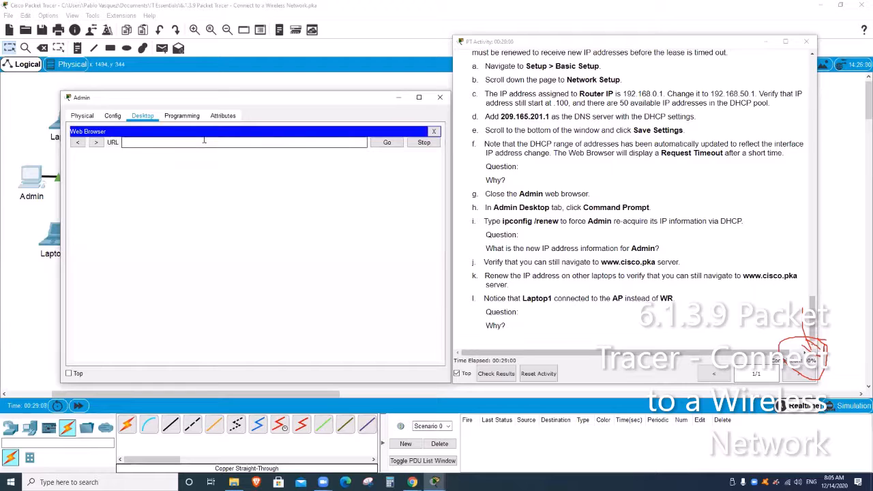
text(www.cisco.pka)
key(Return)
key(Return)
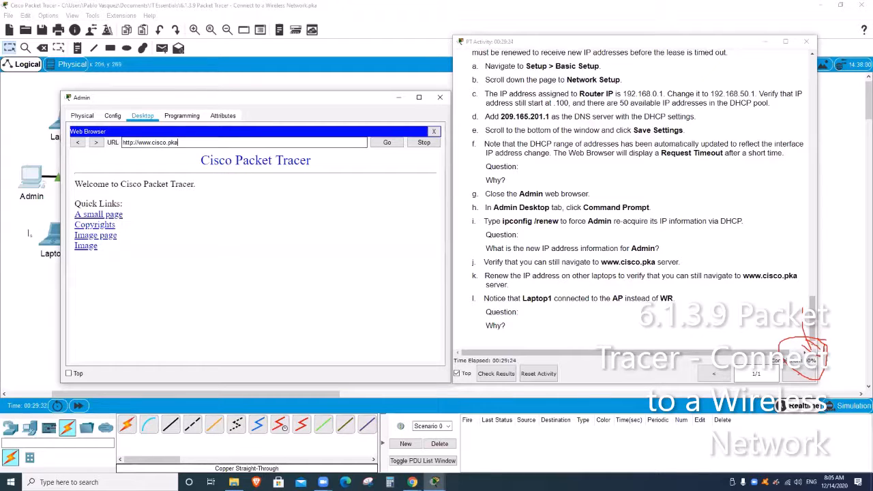
- Open the A small page and image page links, returning to the welcome page each time
click(96, 214)
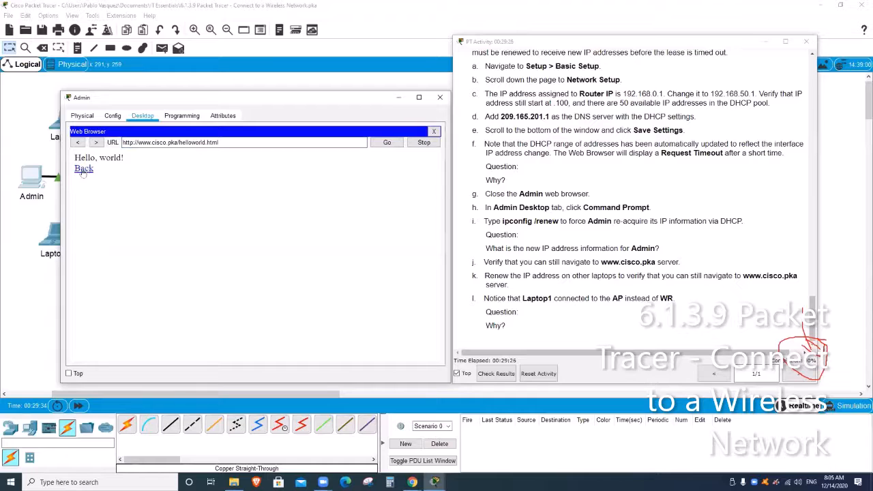
click(85, 168)
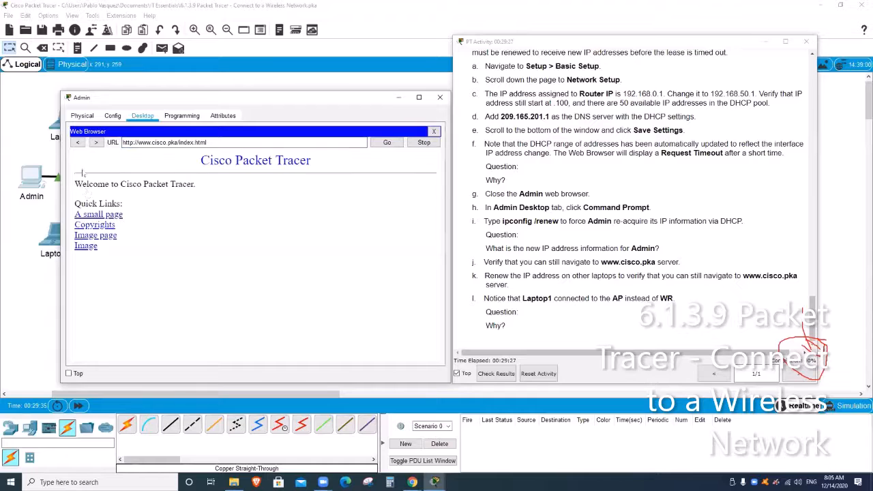
click(99, 235)
click(77, 142)
- Close Admin and list available wireless networks in Laptop1's PC Wireless
click(440, 98)
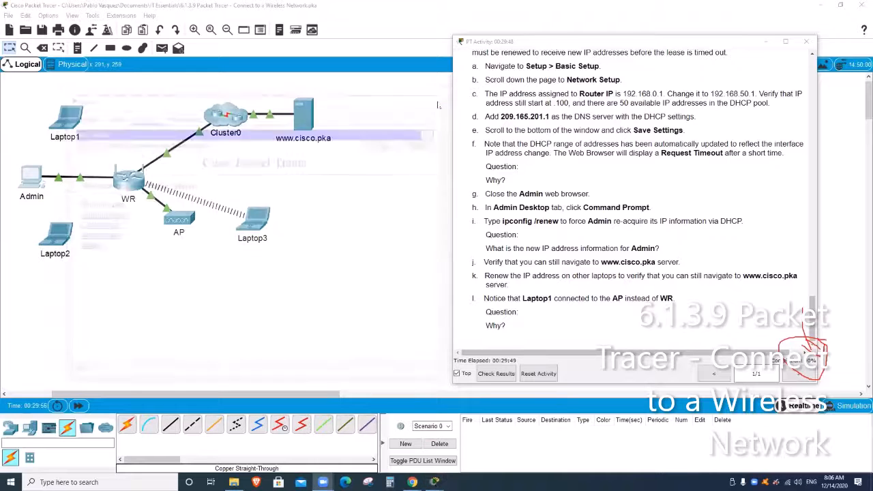
click(63, 120)
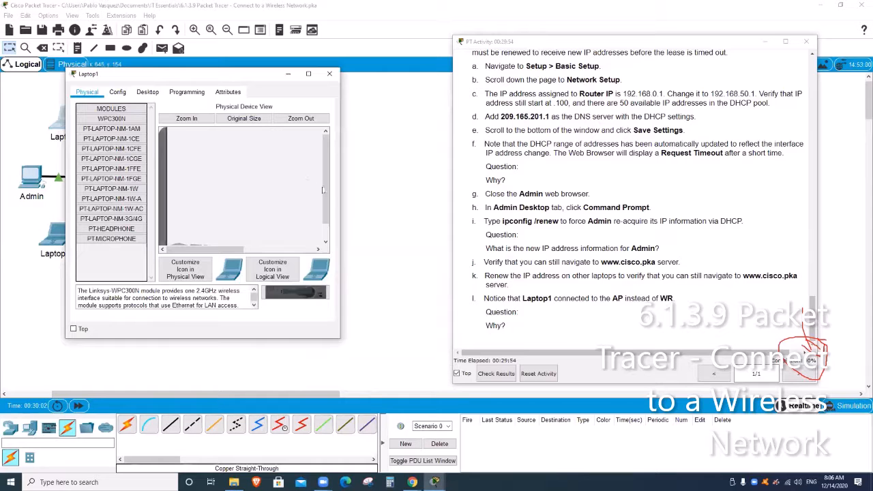
drag(324, 189, 325, 204)
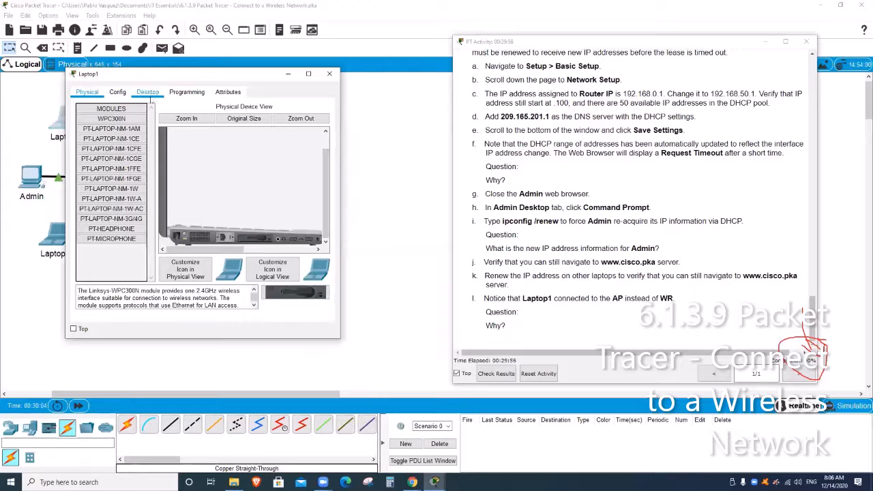
click(149, 96)
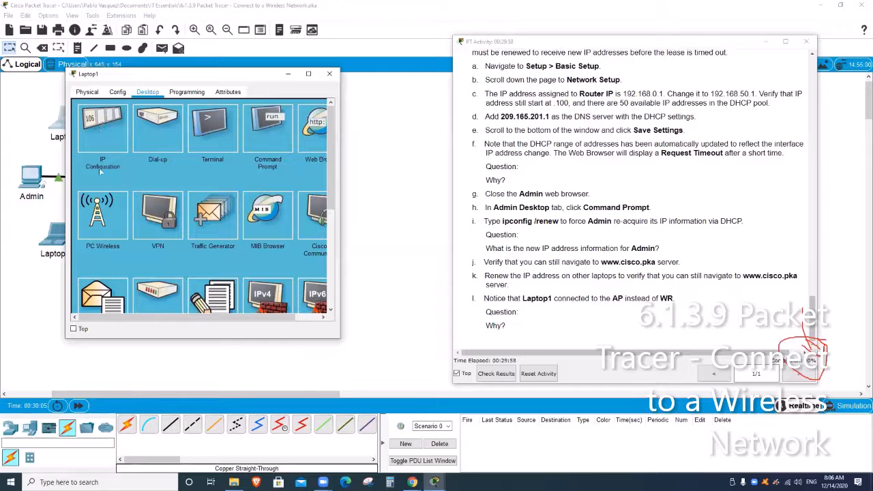
click(97, 216)
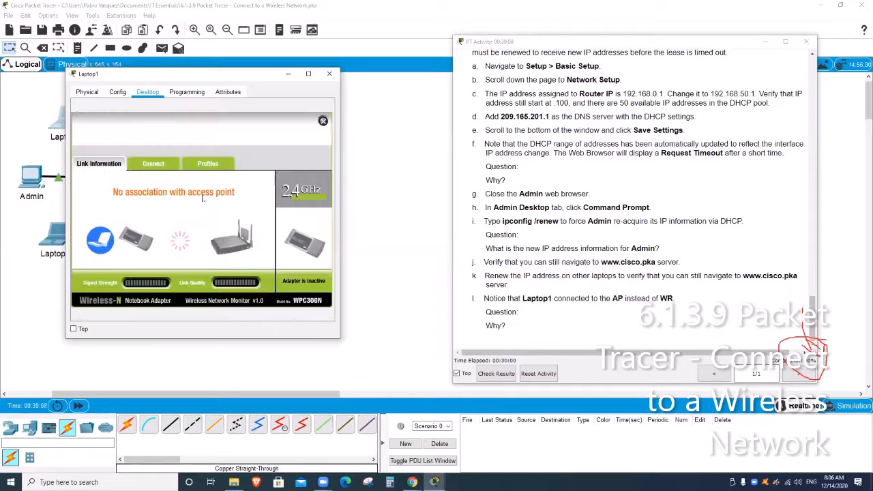
click(156, 165)
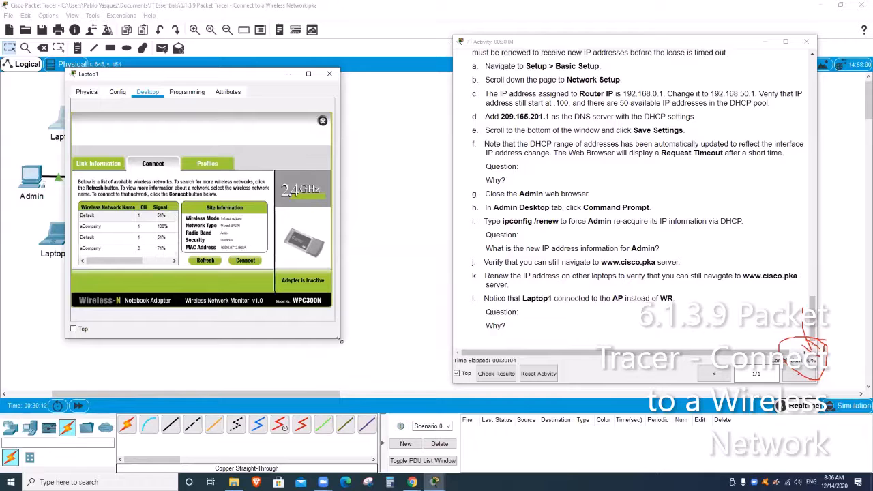
drag(338, 338, 382, 354)
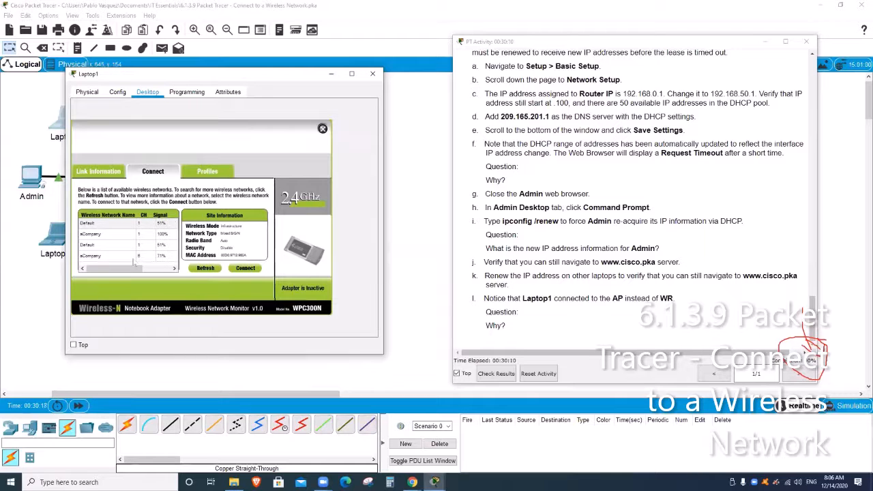
- Join Laptop1 to aCompany with the pre-shared key and close its window
click(123, 236)
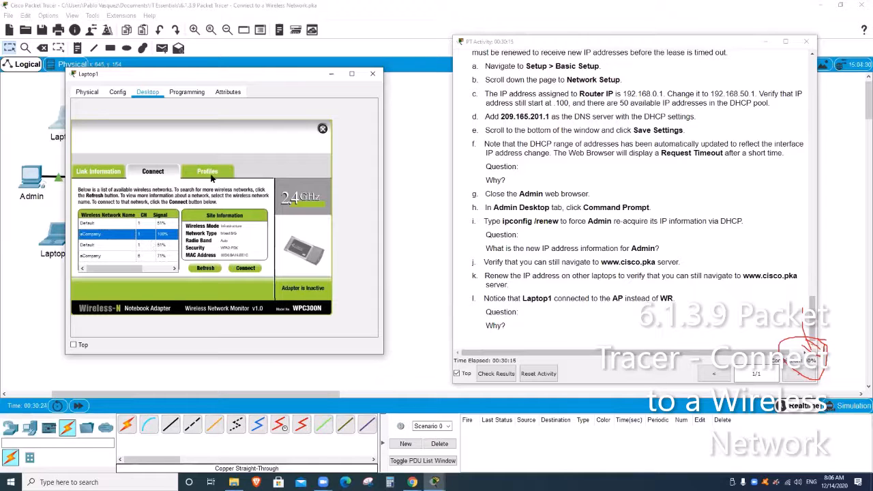
click(246, 268)
click(150, 227)
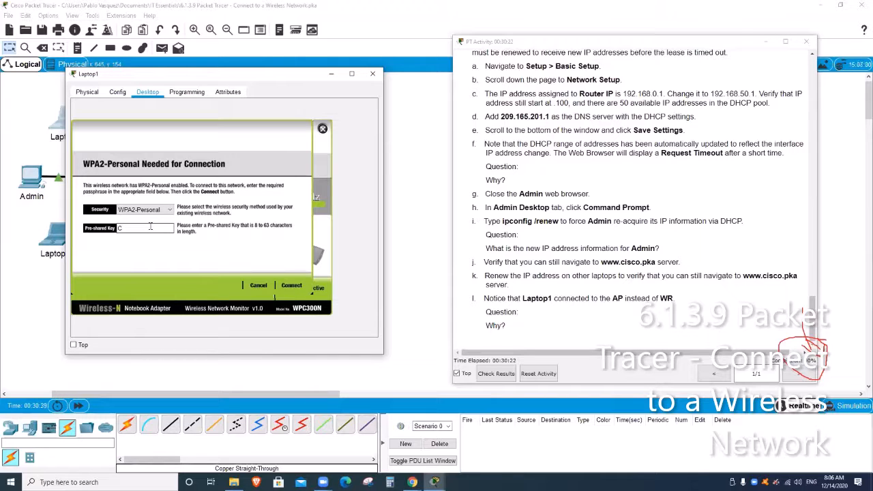
text(Cisco123!)
click(292, 285)
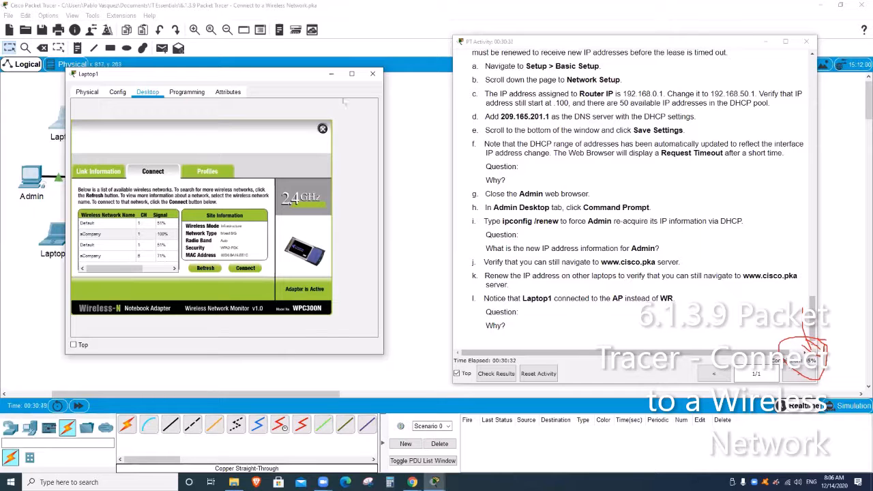
click(372, 73)
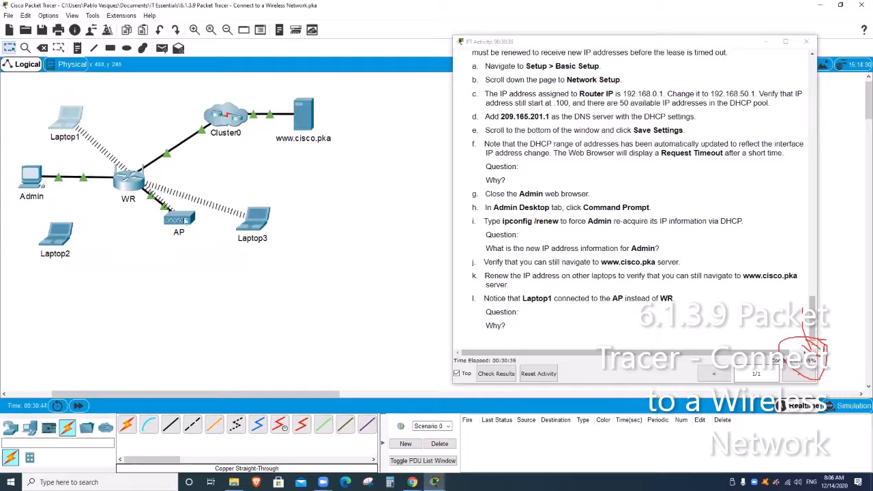
- Move the AP below WR and list available wireless networks in Laptop2's PC Wireless
drag(184, 221, 147, 276)
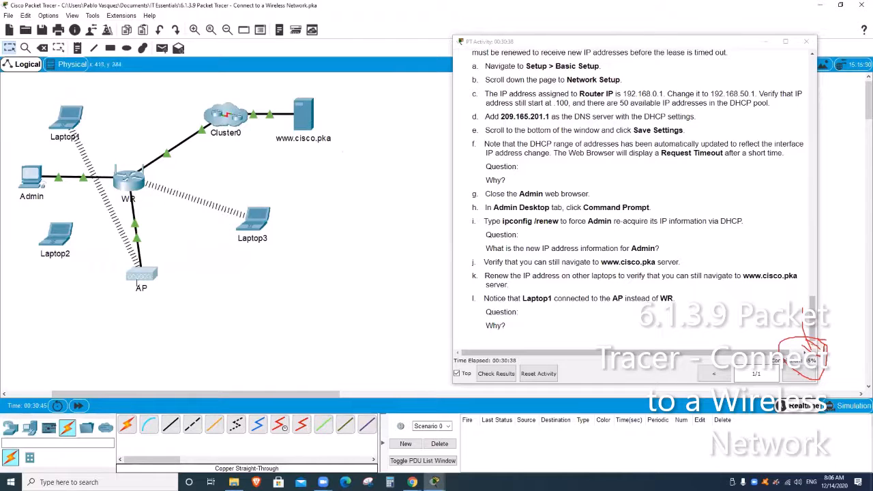
double_click(60, 240)
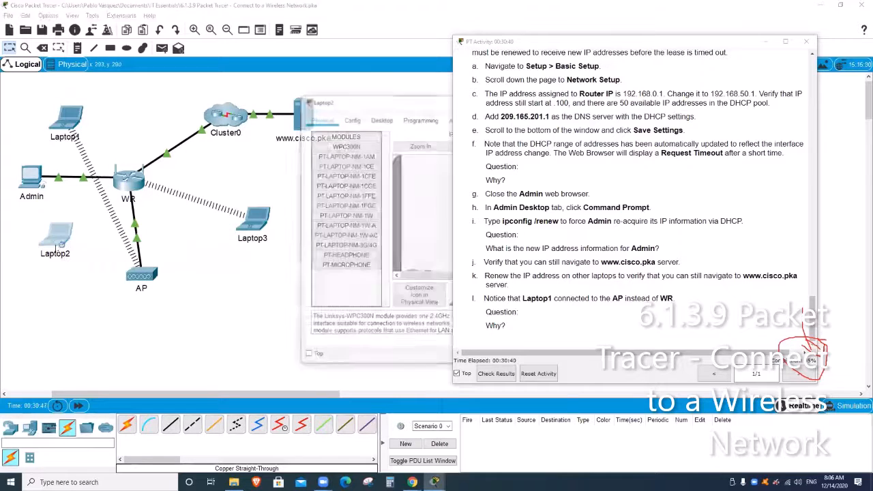
drag(392, 109, 154, 81)
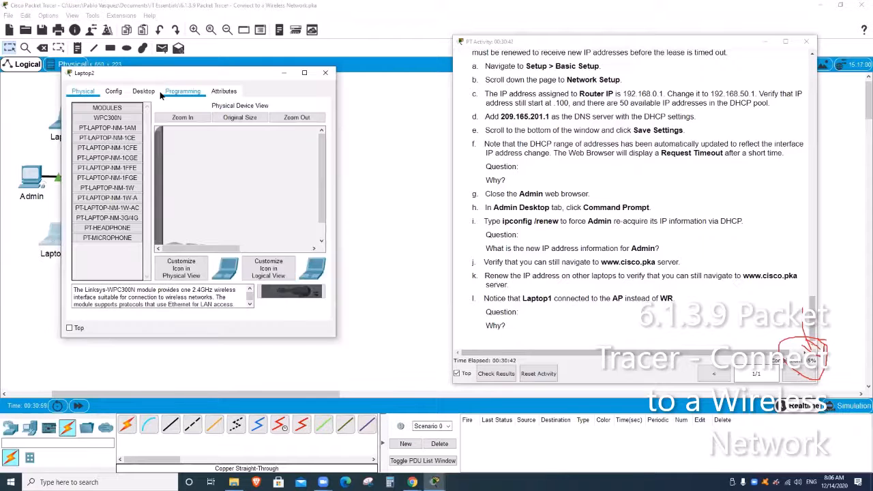
click(141, 95)
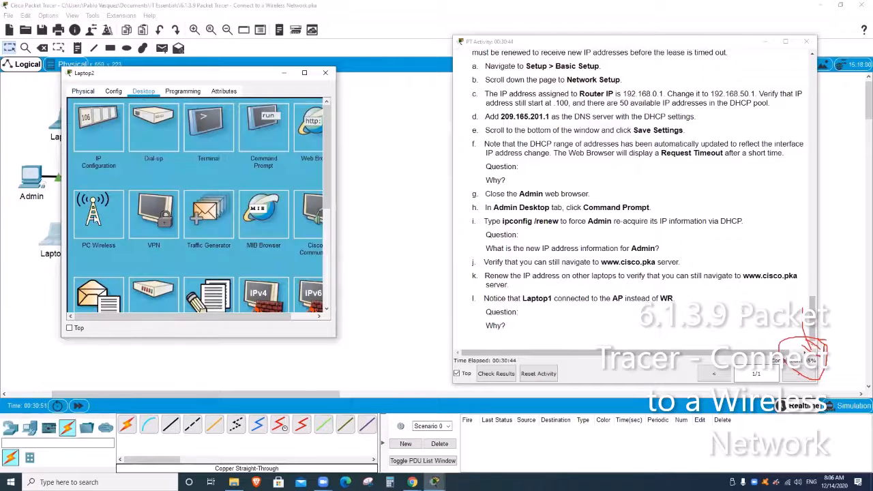
click(94, 220)
click(149, 162)
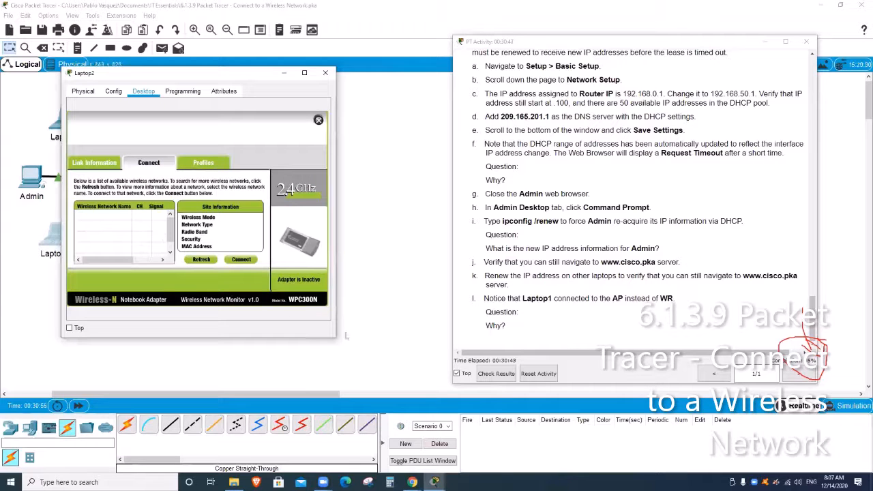
- Join Laptop2 to the stronger-signal aCompany network with the pre-shared key and close its window
drag(346, 335, 359, 354)
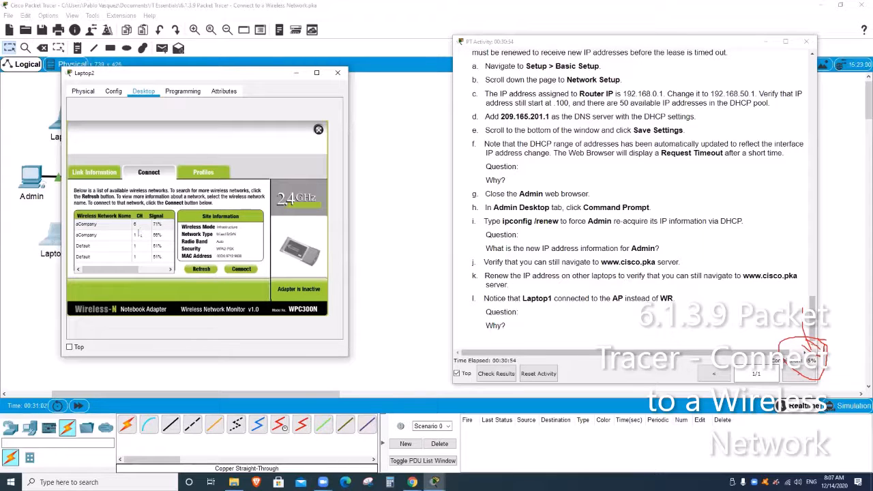
click(101, 237)
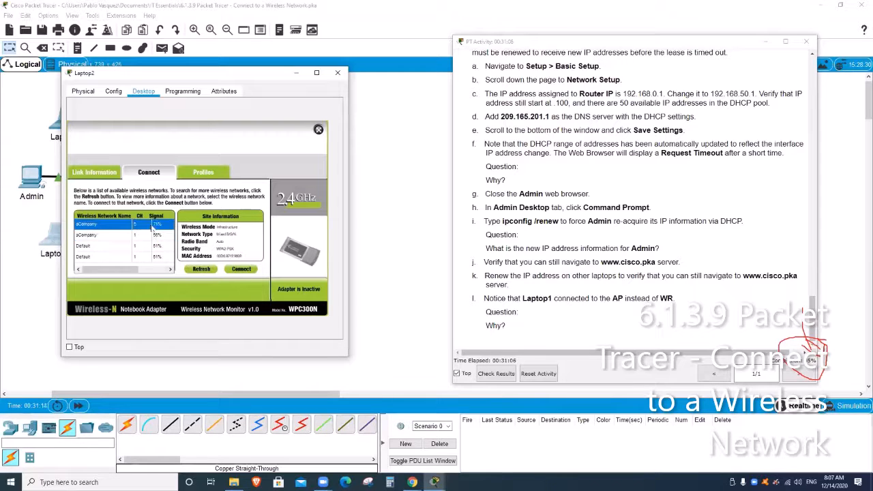
click(111, 223)
click(240, 271)
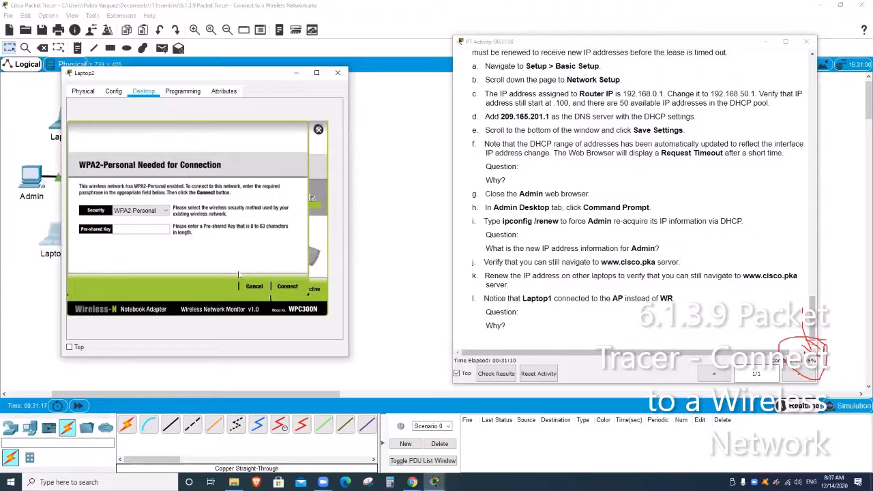
click(125, 228)
text(Cisco123!)
click(292, 286)
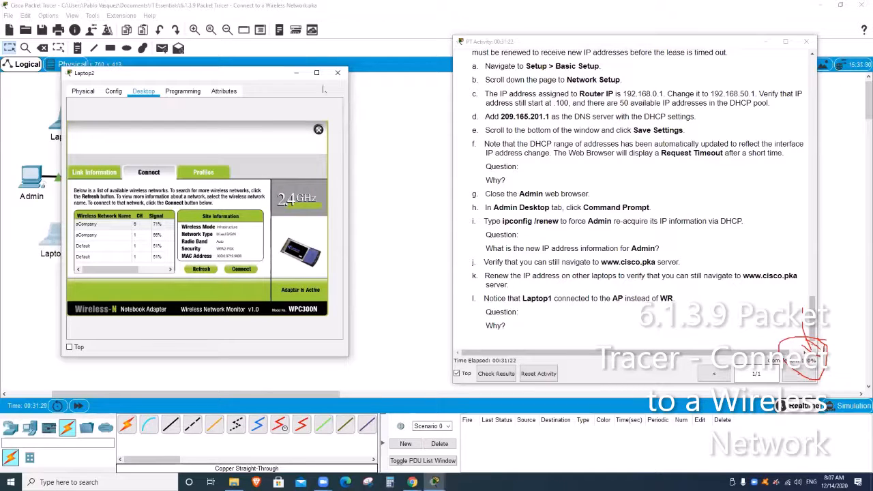
click(337, 72)
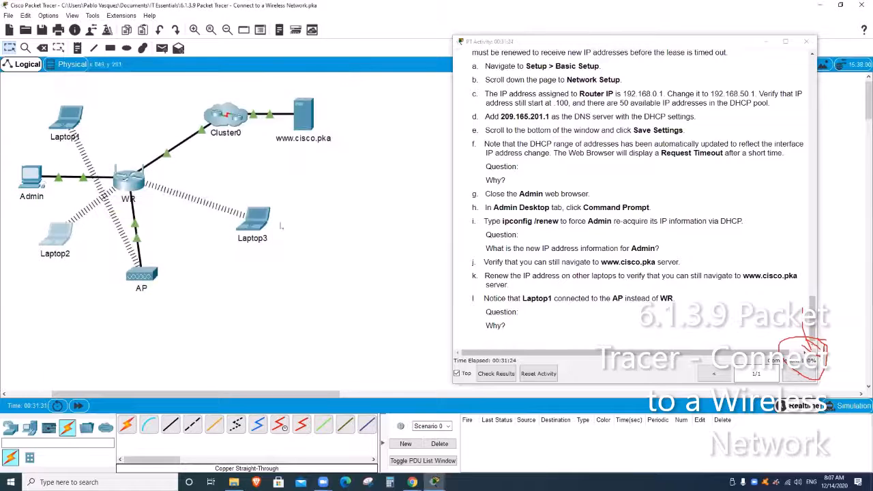
- Move the AP to a new spot beneath WR and shift Laptop3 slightly left
drag(138, 277, 154, 246)
drag(253, 222, 232, 222)
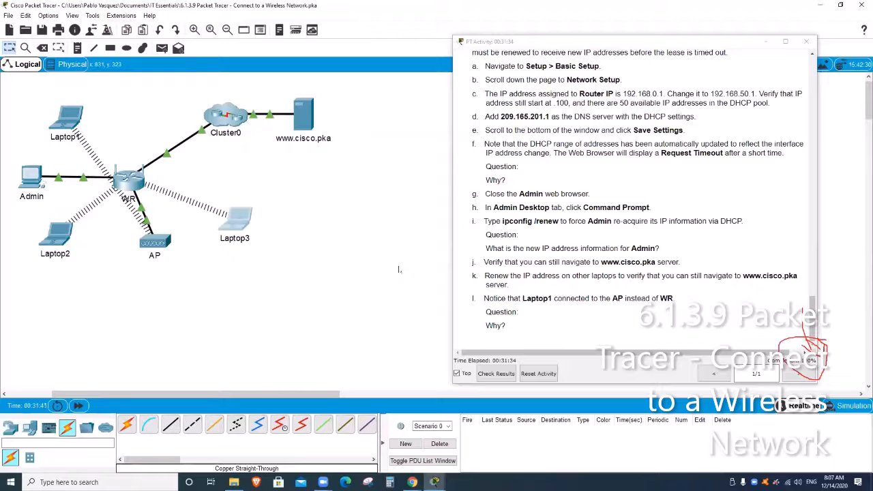